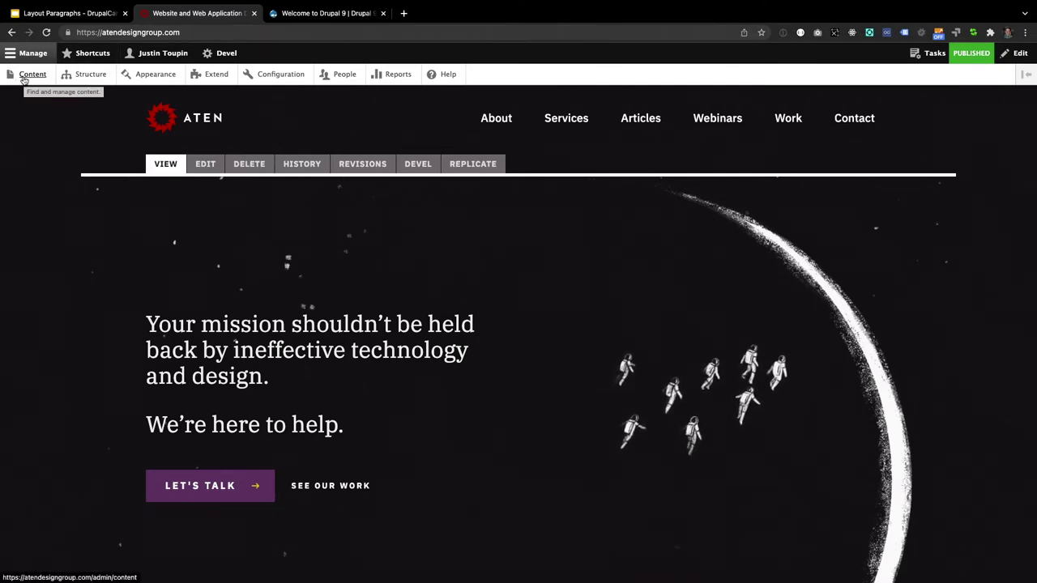
- Start a new Case Study content item and title it "Boulder.gov Website Redesign"
left_click(25, 80)
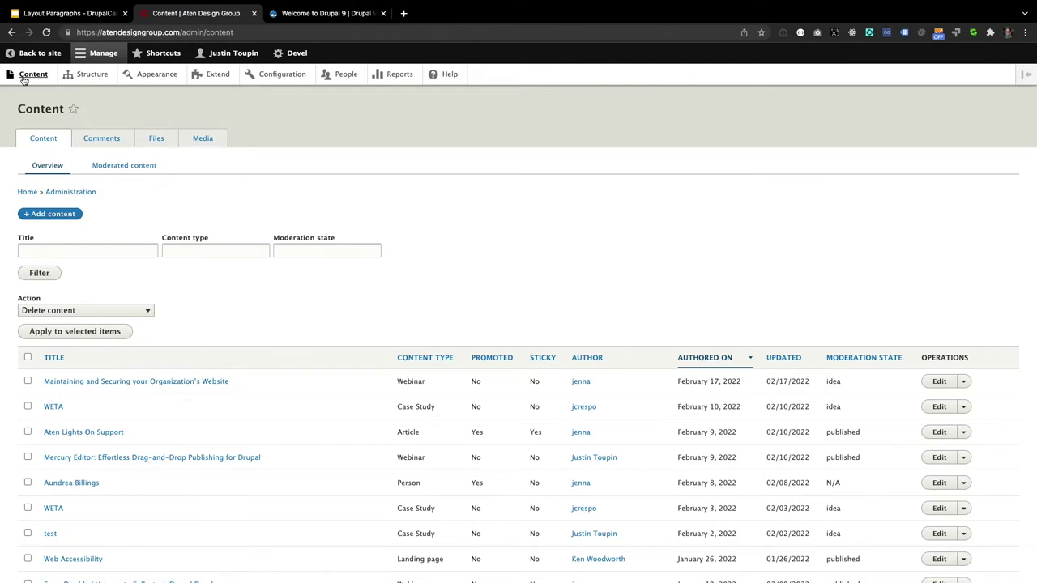
left_click(67, 217)
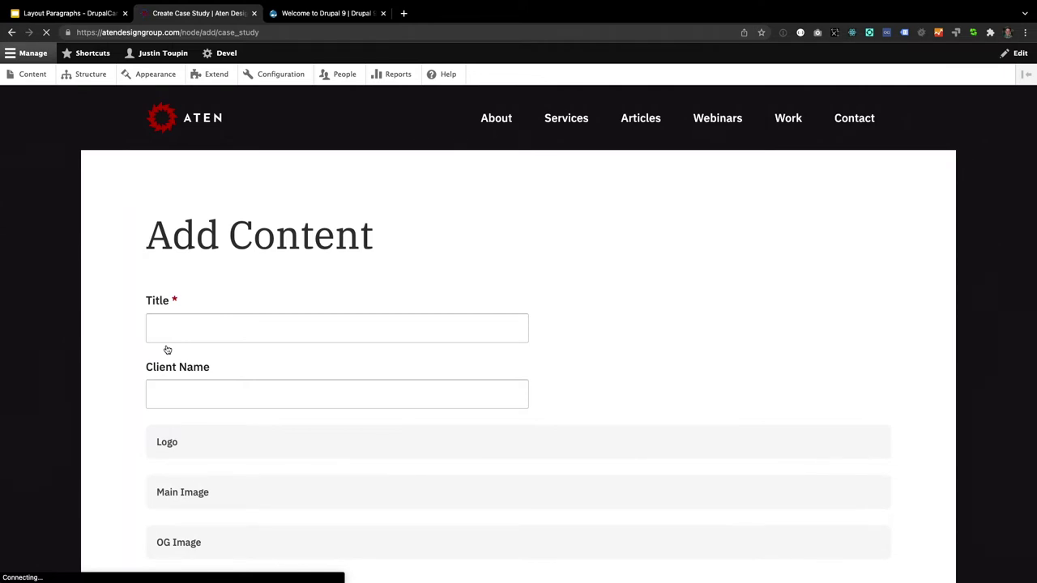
left_click(190, 328)
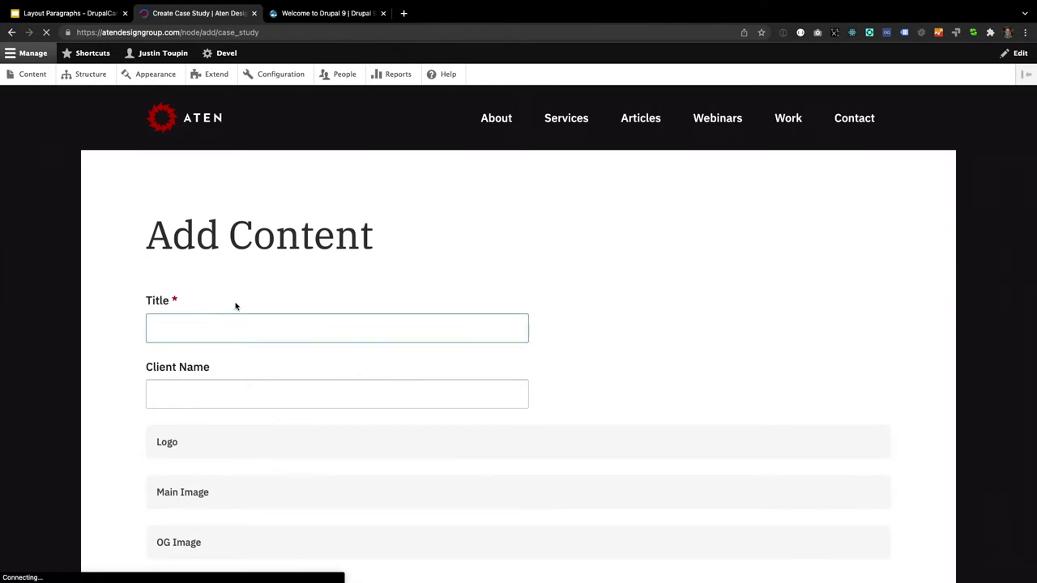
left_click(219, 347)
left_click(221, 330)
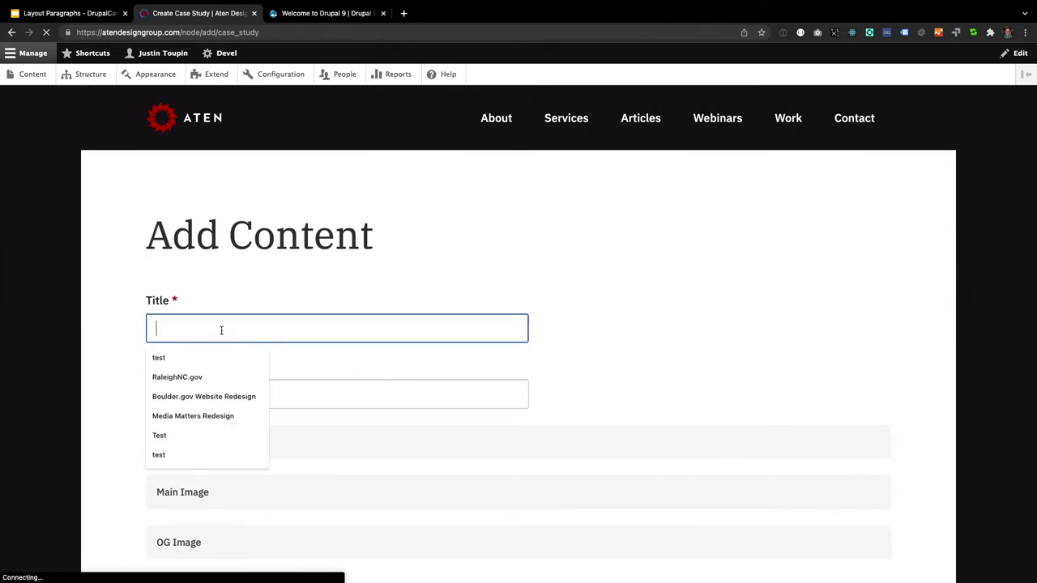
left_click(192, 396)
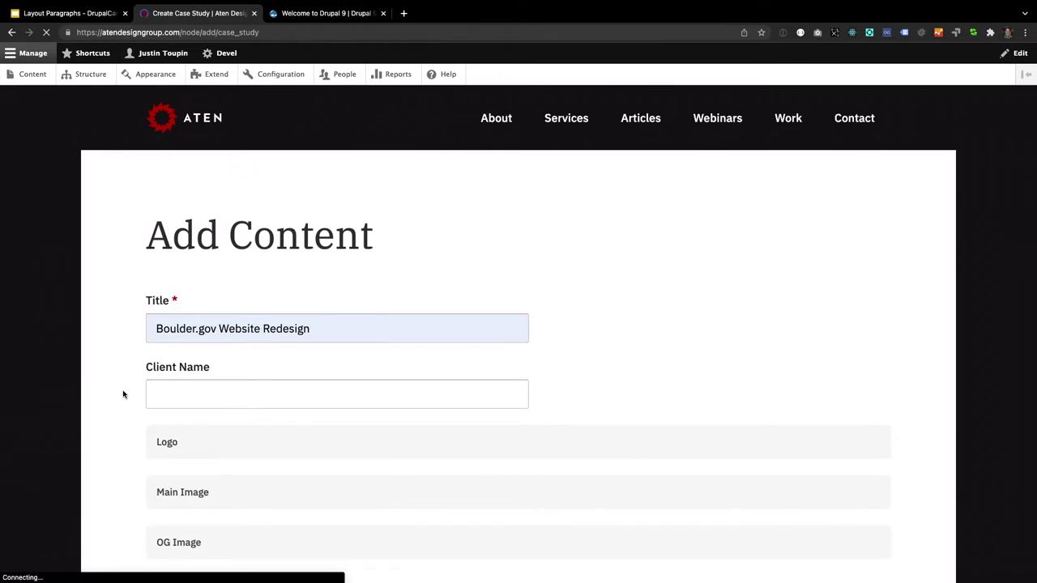
- Save the new case study with its moderation state as Idea
scroll(123, 394, "down", 5)
scroll(123, 394, "down", 15)
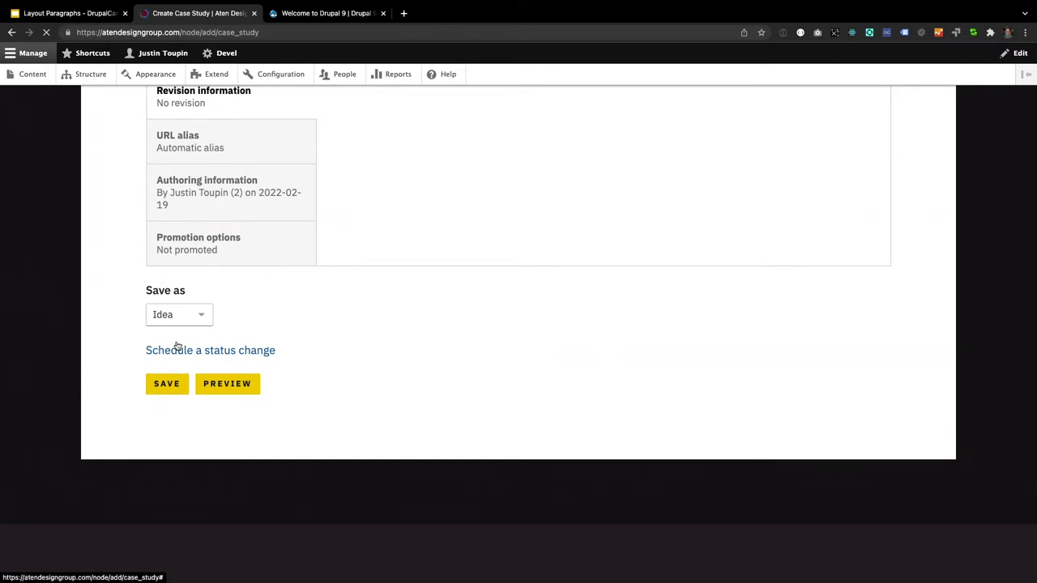
left_click(228, 353)
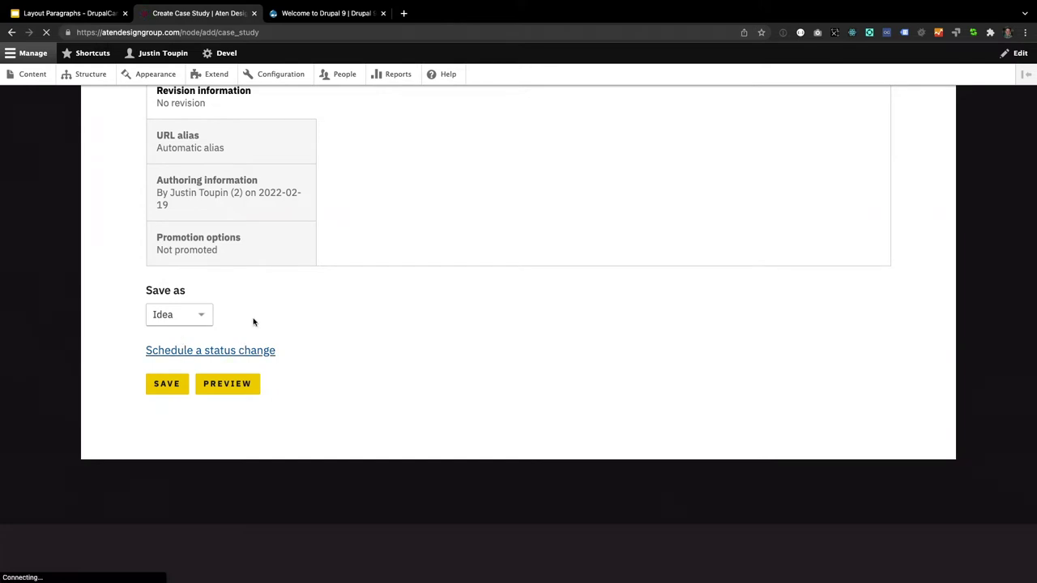
left_click(176, 386)
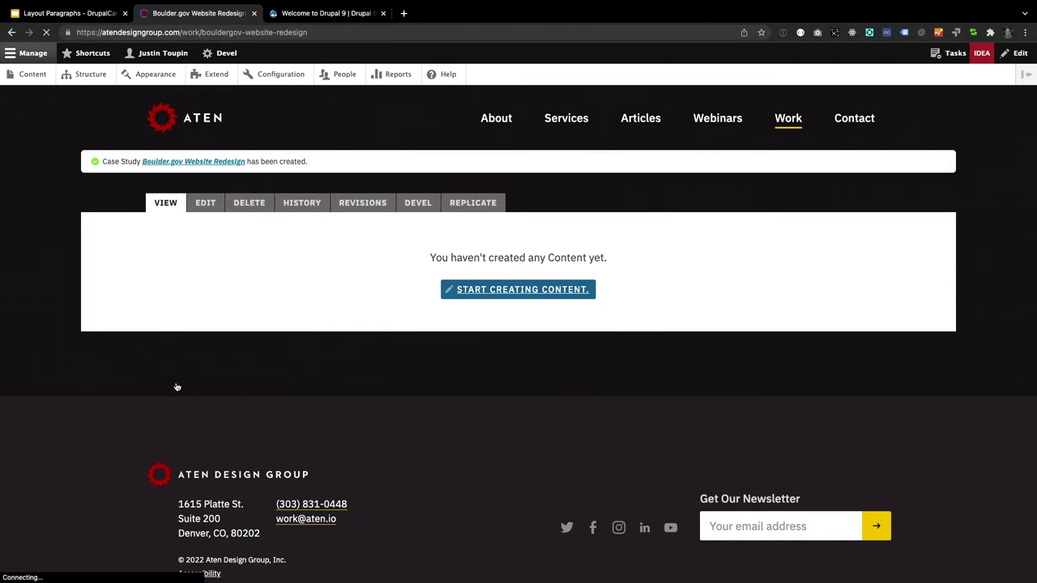
- Start creating the case study's content and add a first section with the One Column [1] layout
double_click(560, 256)
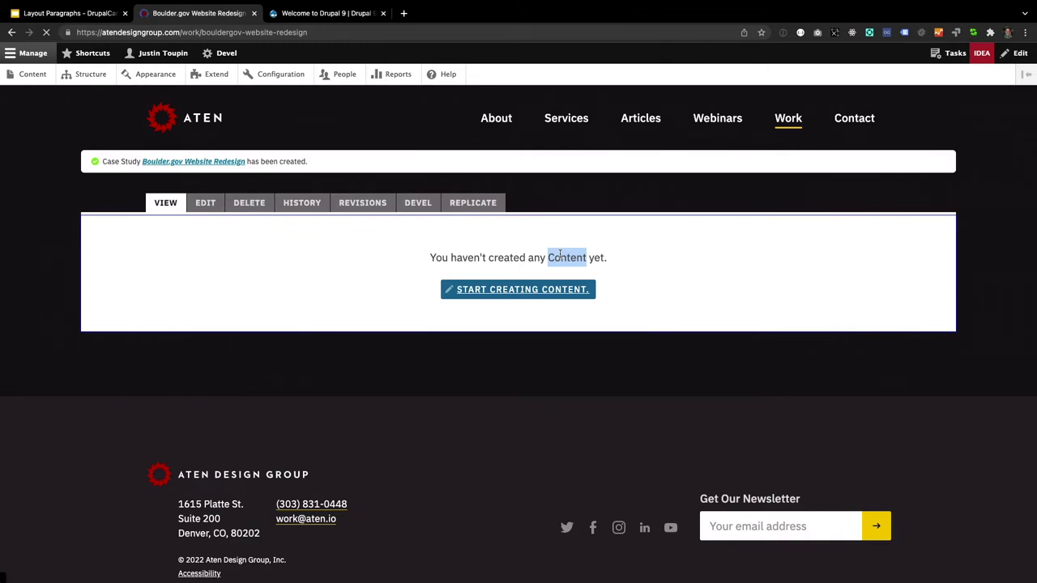
left_click(390, 247)
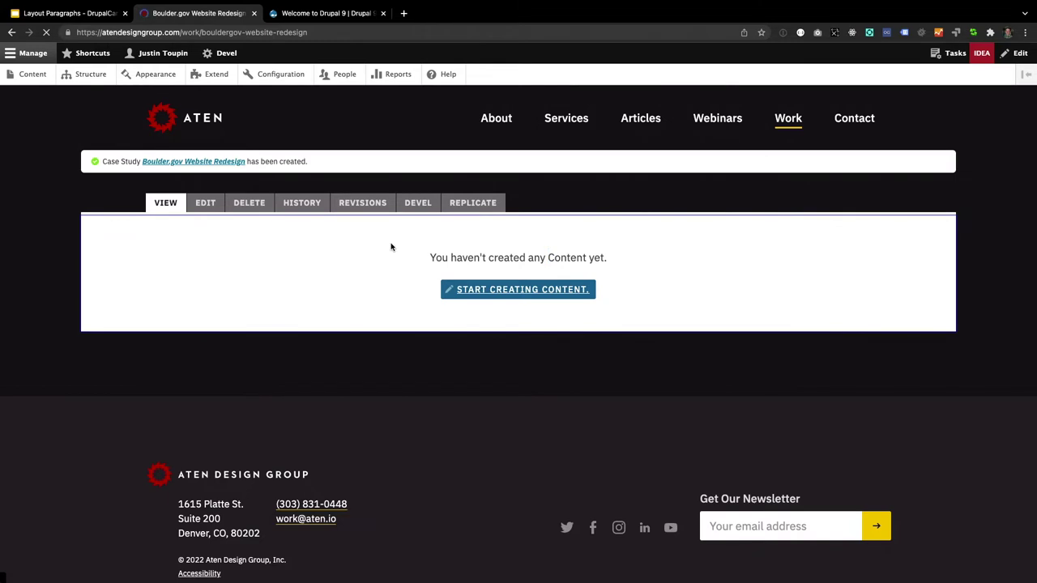
left_click(515, 294)
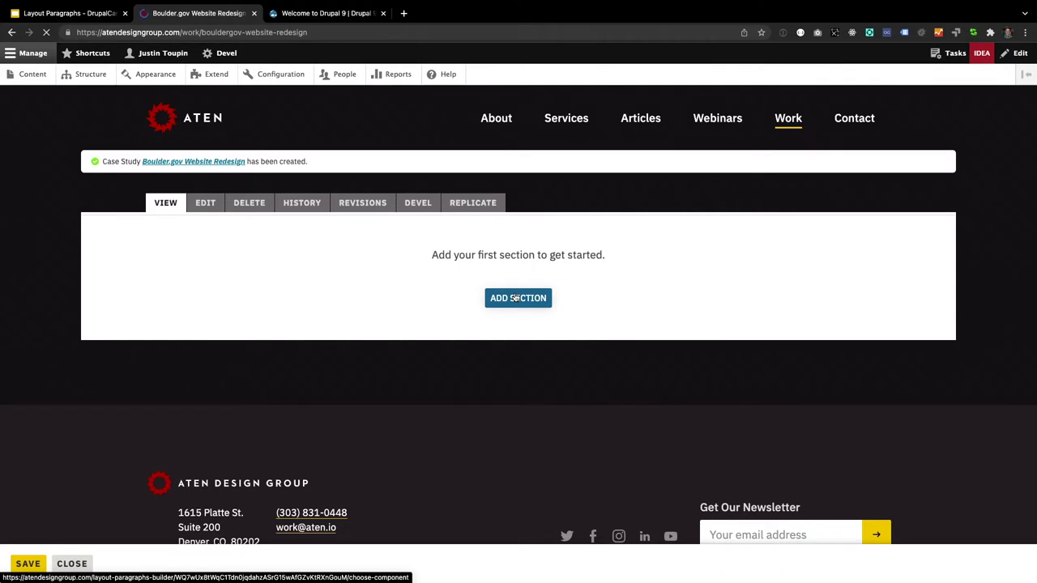
left_click(535, 298)
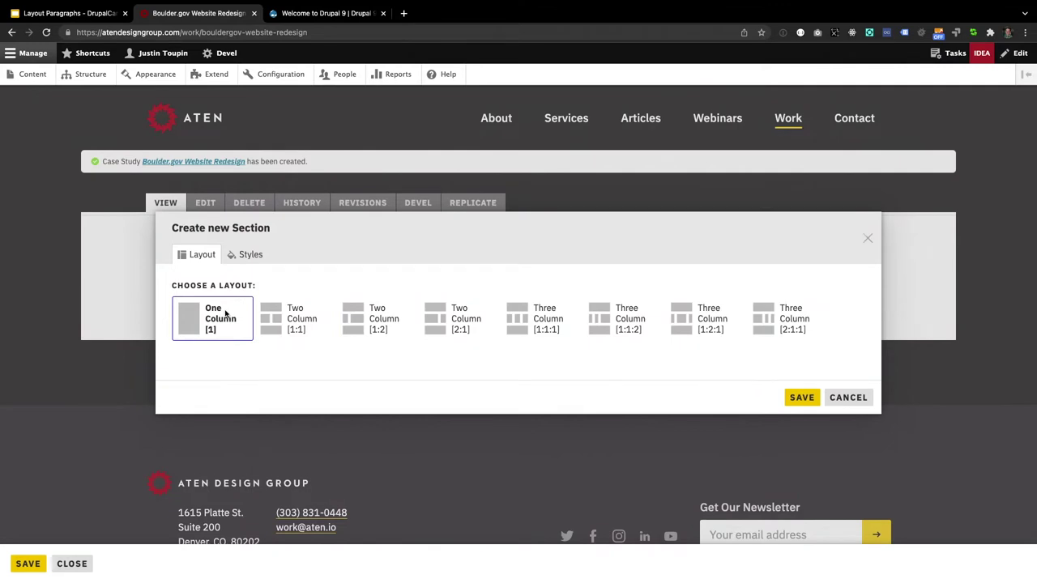
left_click(802, 397)
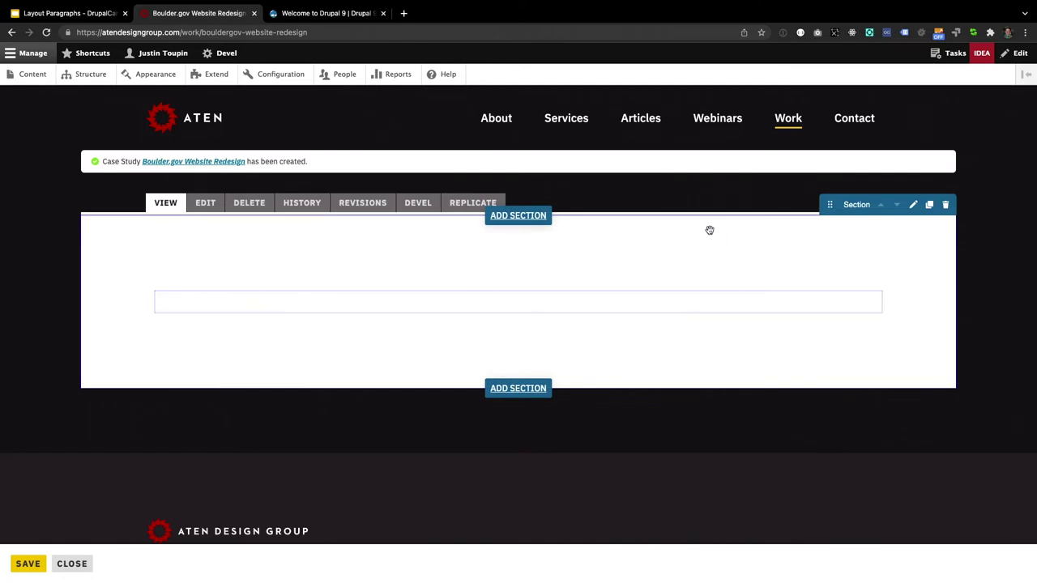
- Add a Masthead component to the section with the title "City of Boulder" and the subhead "An Iconic Destination"
mouse_move(519, 301)
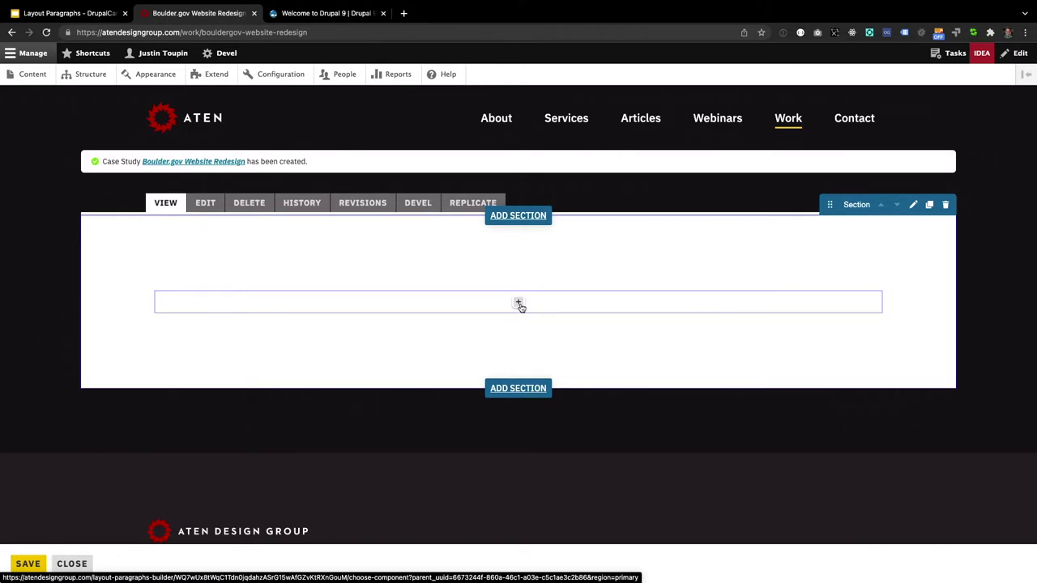
left_click(519, 303)
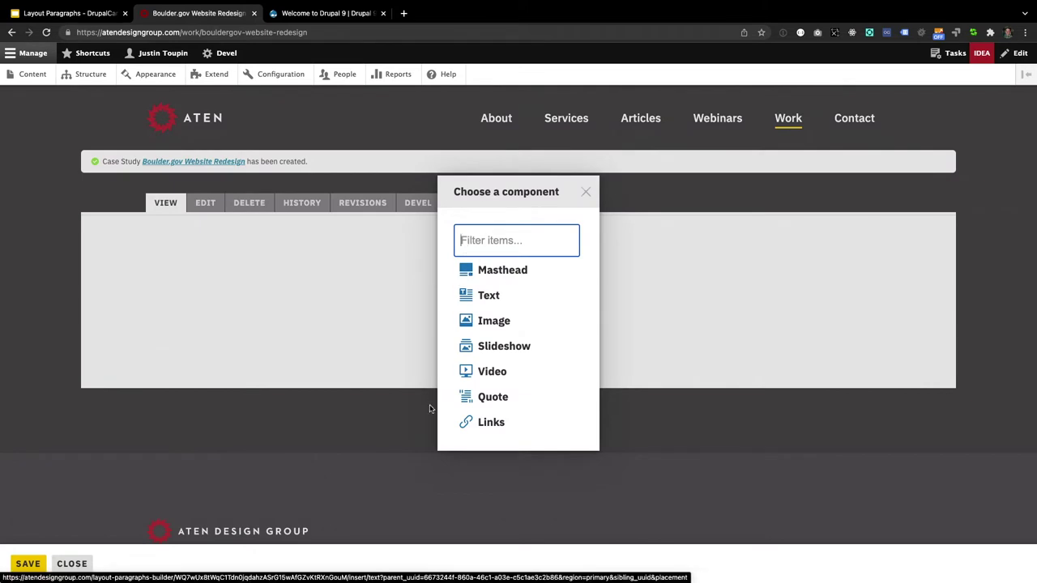
left_click(490, 272)
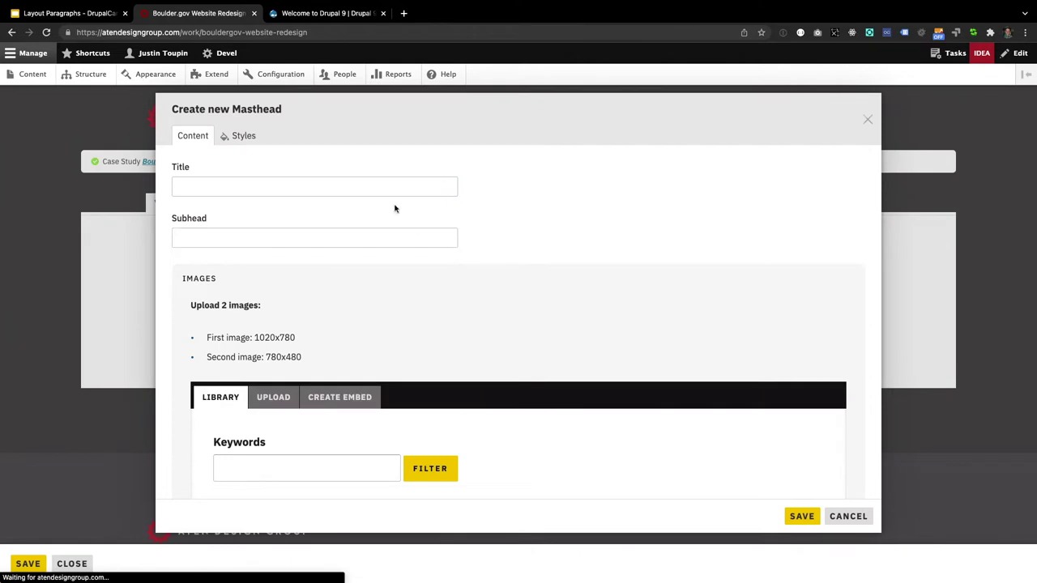
left_click(369, 184)
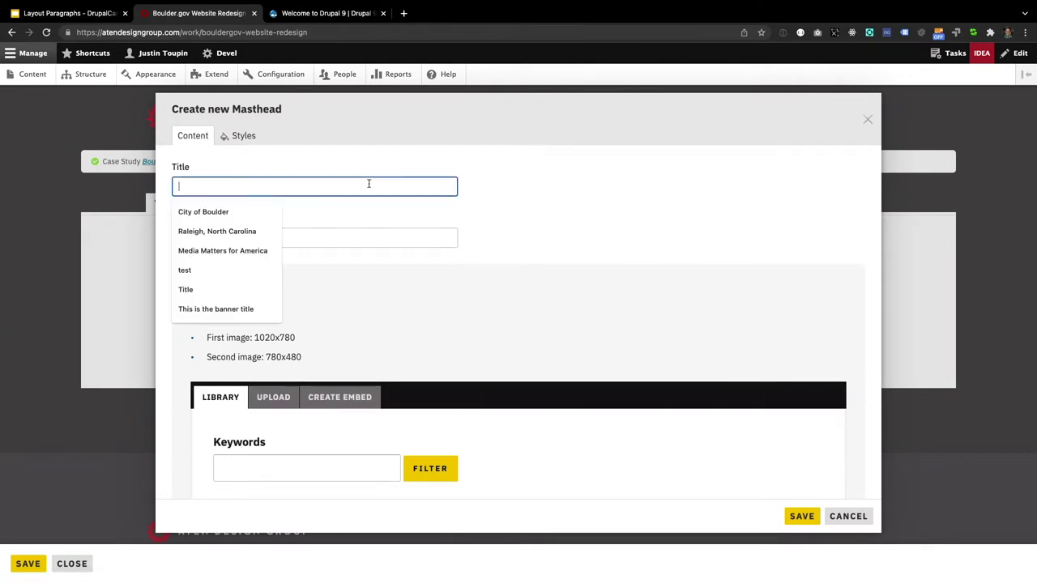
left_click(195, 213)
left_click(240, 234)
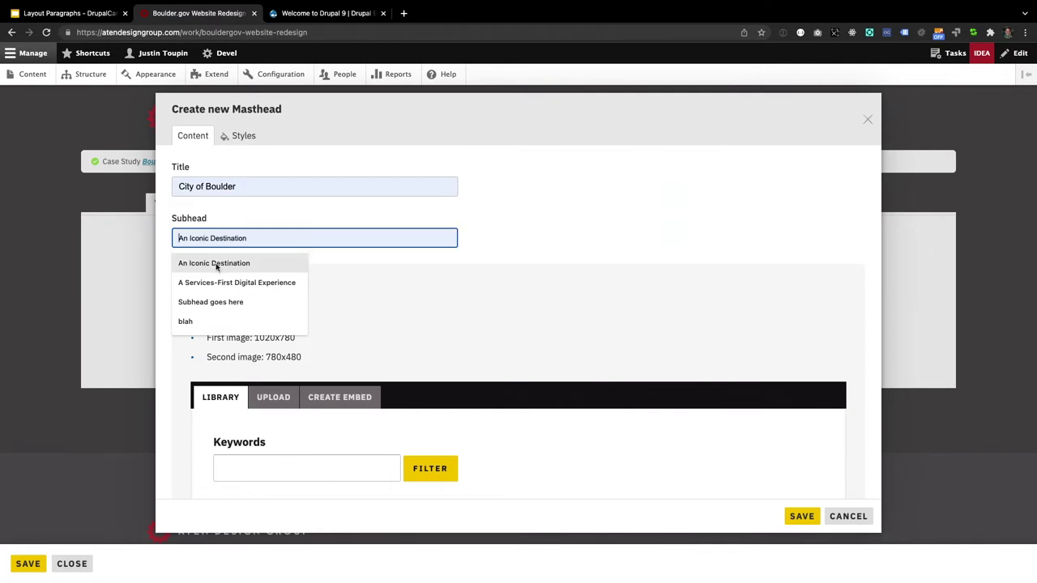
left_click(216, 267)
- Filter the masthead's image library by the keyword "boulder"
scroll(377, 304, "down", 5)
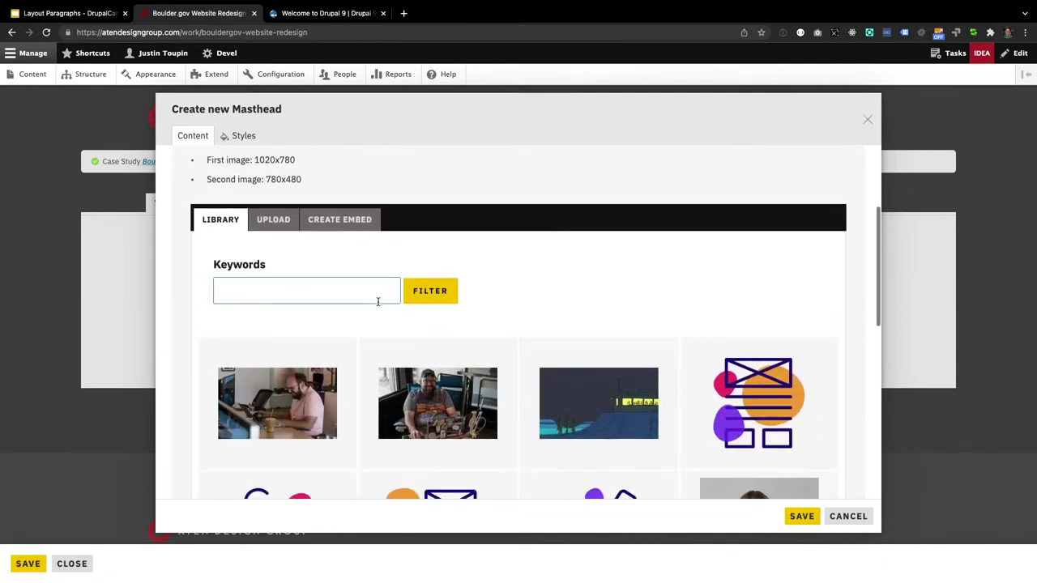
left_click(348, 247)
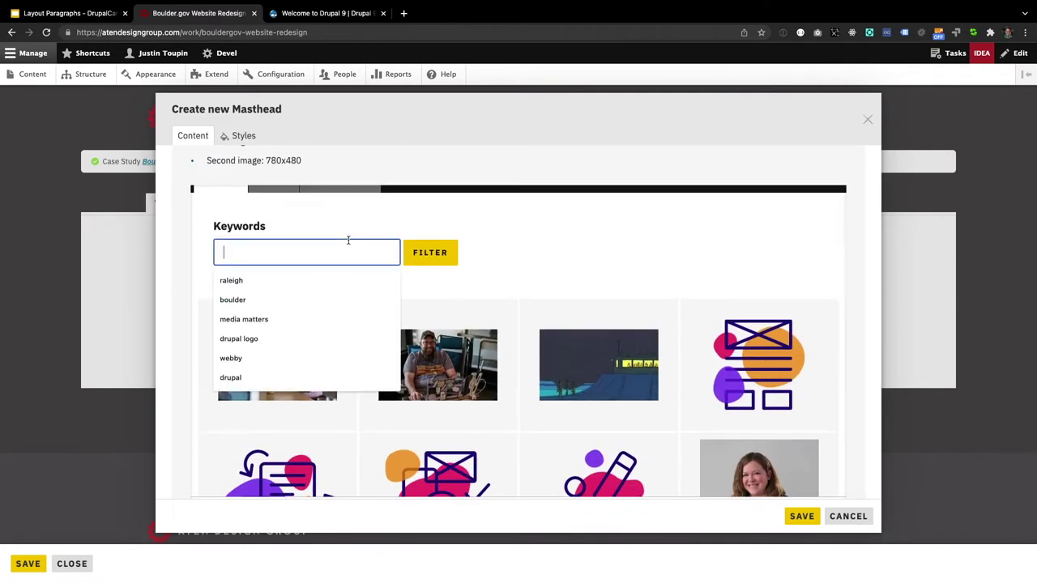
left_click(283, 294)
left_click(422, 261)
- Select the Boulder homepage and desktop-only Chautauqua Park screenshots in the library's last row and place them in the masthead
scroll(448, 310, "down", 1)
scroll(449, 310, "down", 3)
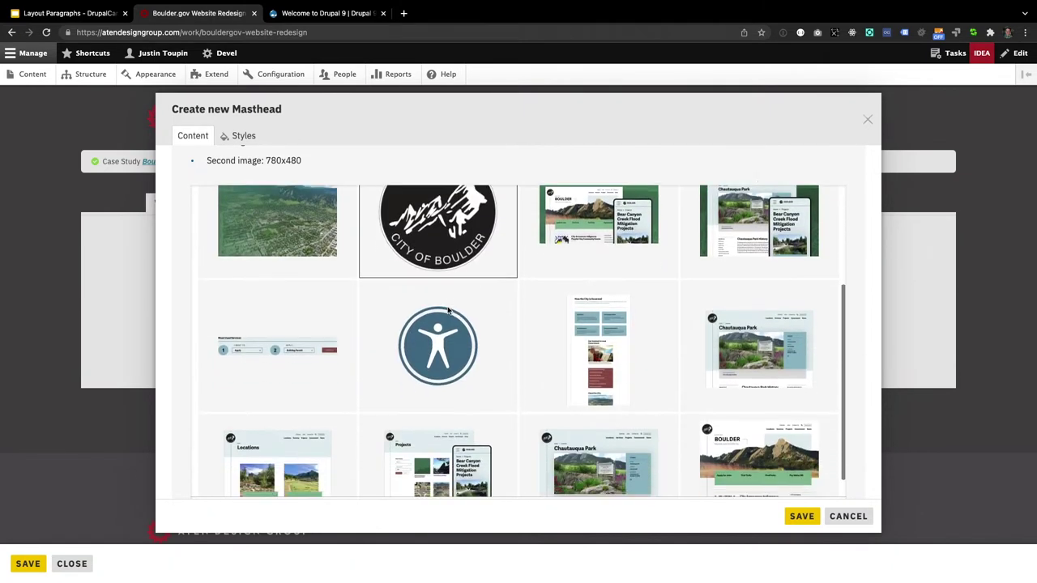
left_click(680, 409)
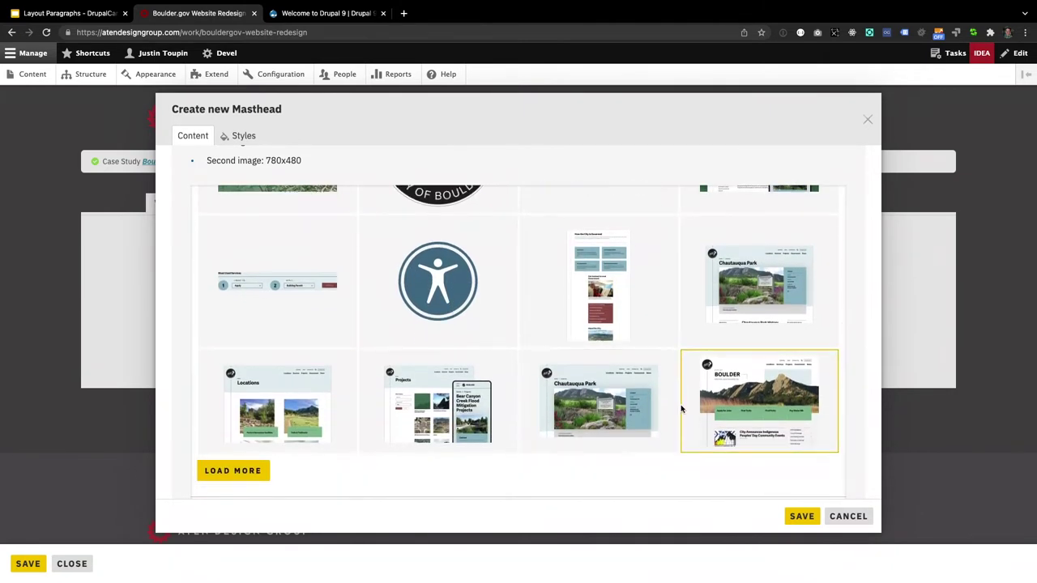
left_click(631, 396)
scroll(597, 375, "down", 3)
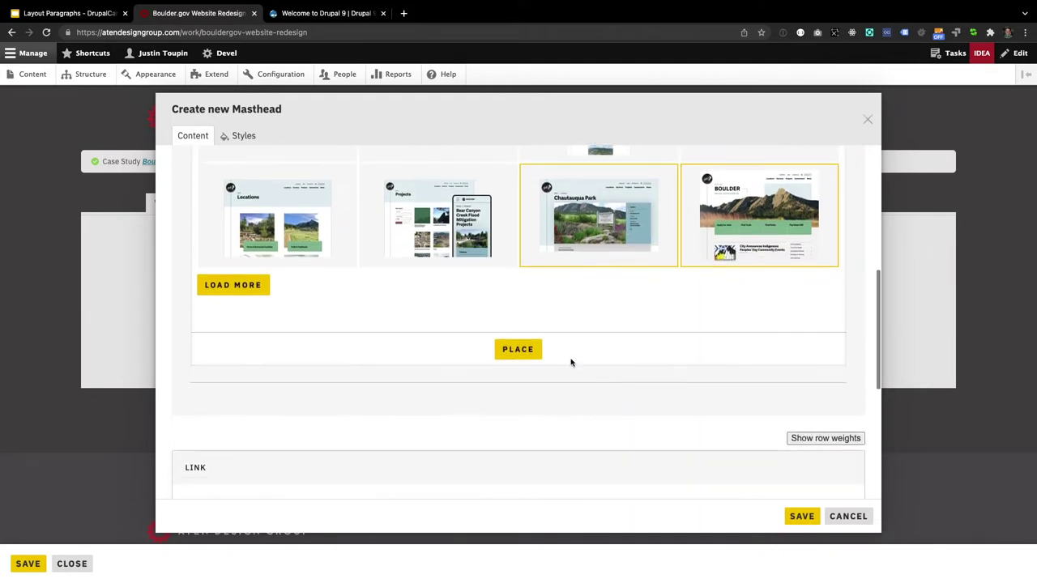
left_click(518, 349)
- Reorder the masthead images so the Boulder homepage comes before Chautauqua Park, and save the masthead with its default link
scroll(531, 349, "up", 5)
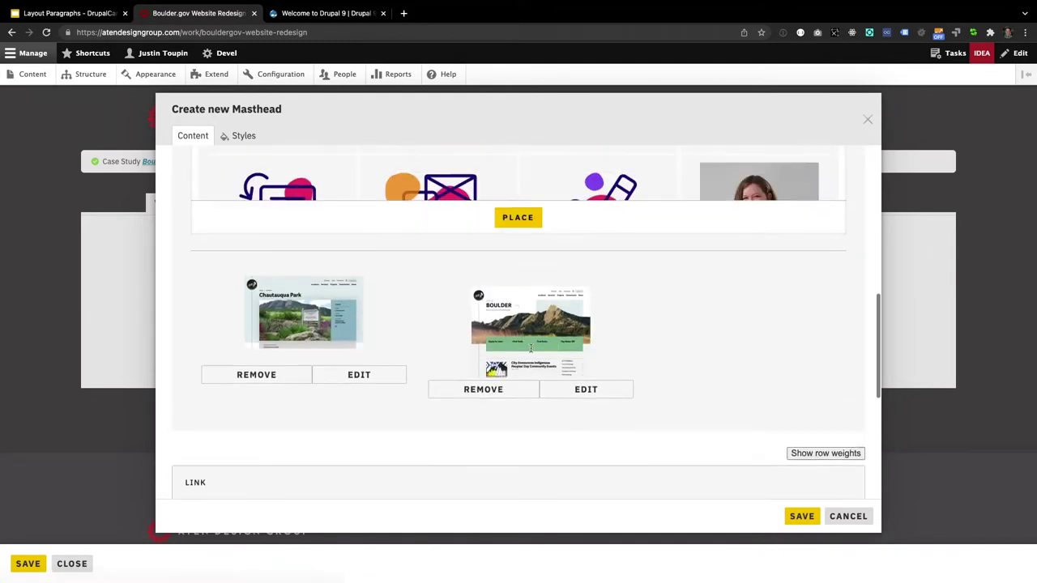
left_click_drag(285, 363, 567, 381)
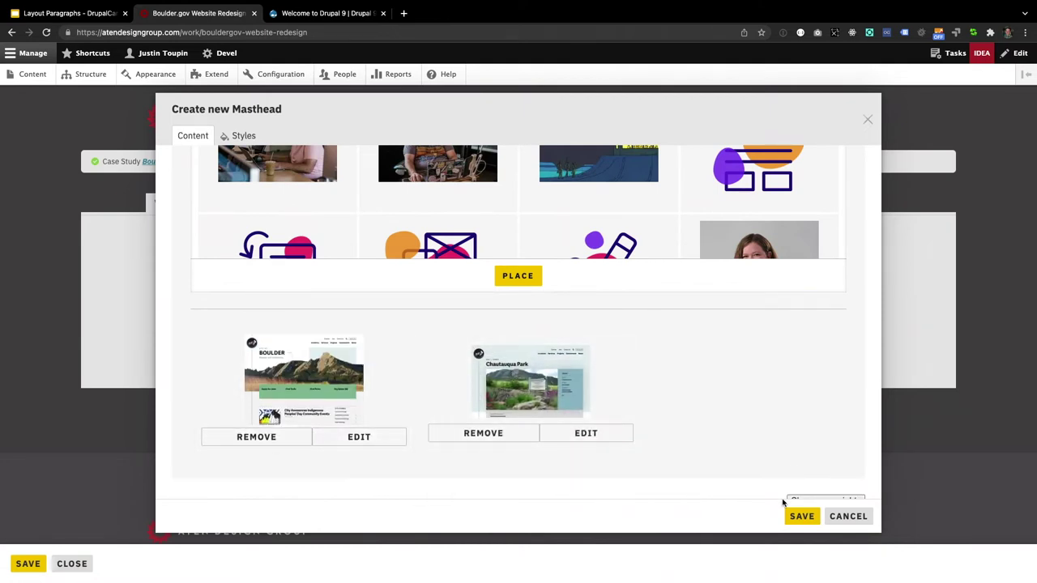
scroll(813, 330, "down", 5)
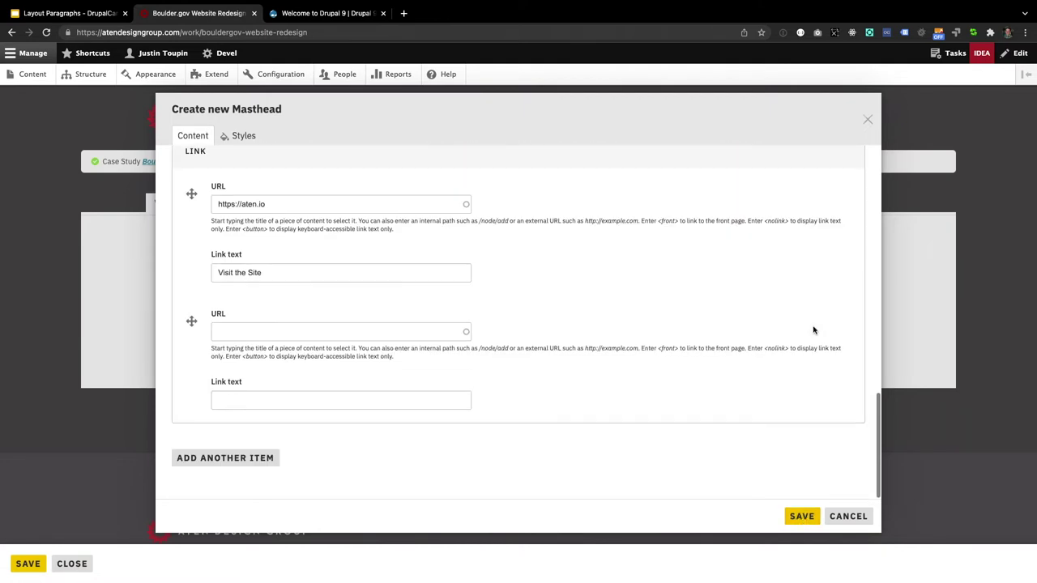
scroll(813, 330, "up", 1)
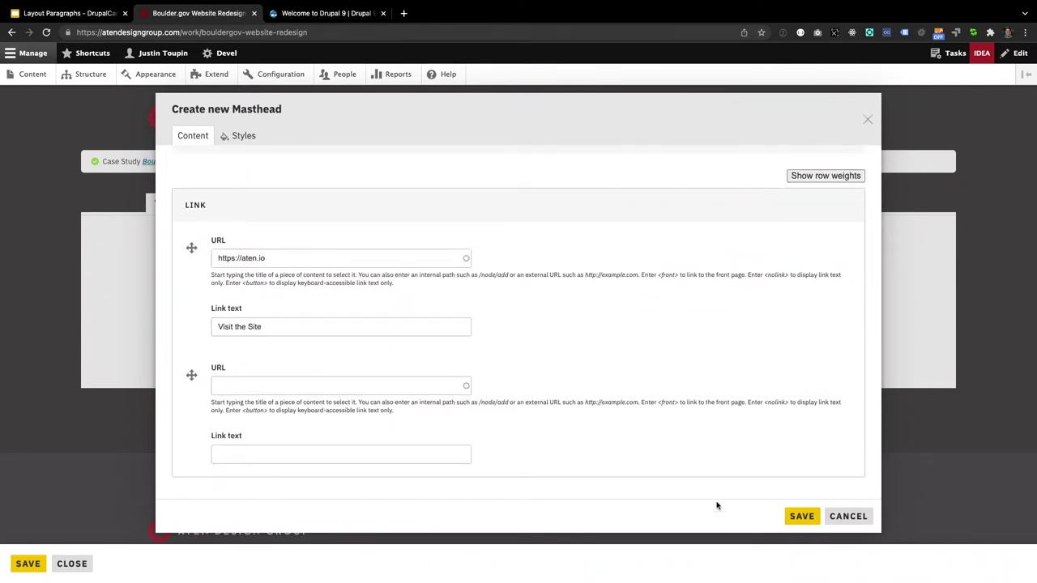
left_click(802, 517)
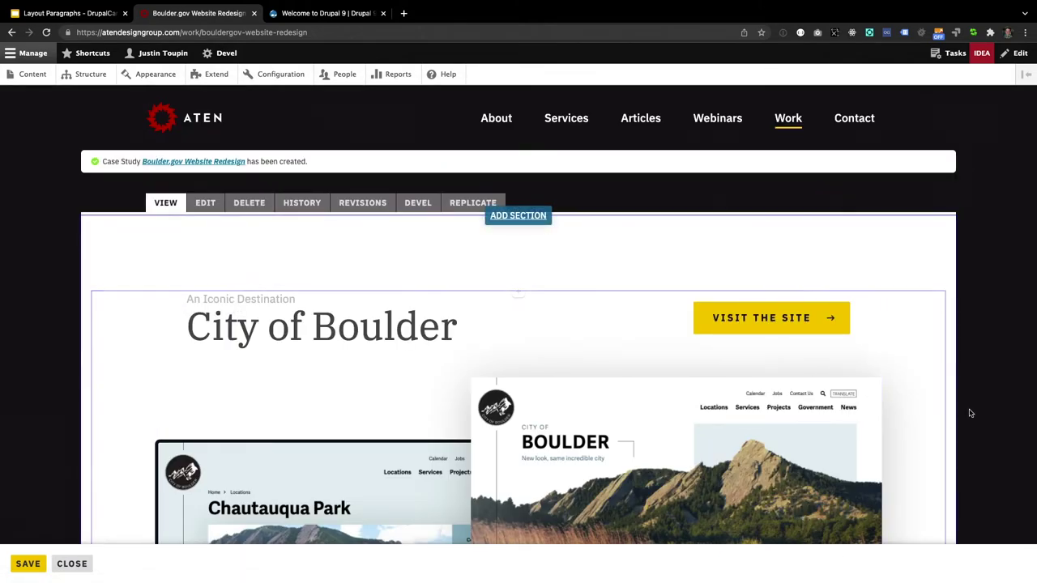
- Open the masthead section's layout styles and set its color scheme to Light on dark
scroll(968, 411, "down", 5)
scroll(969, 413, "up", 5)
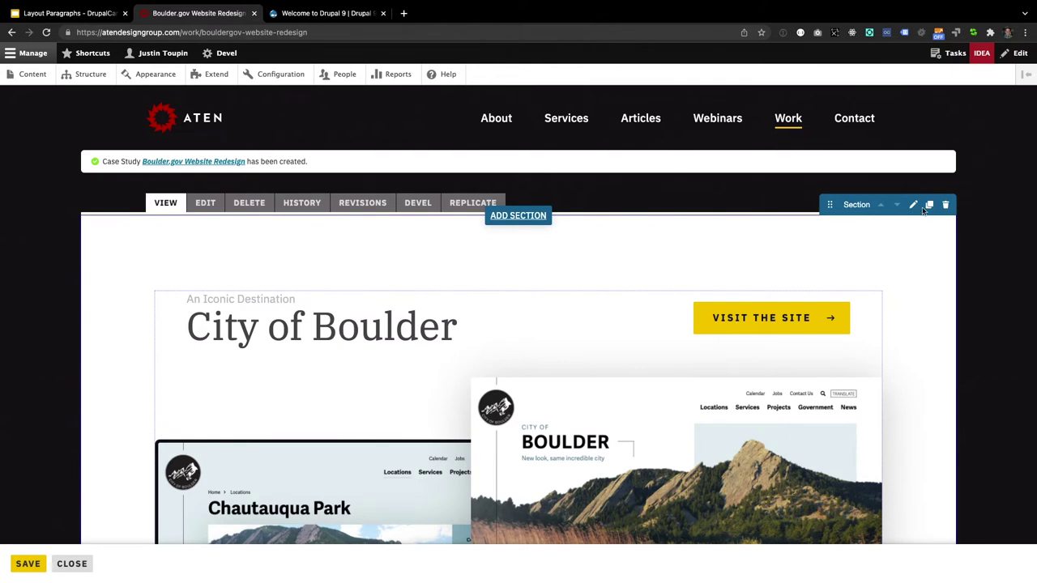
left_click(912, 207)
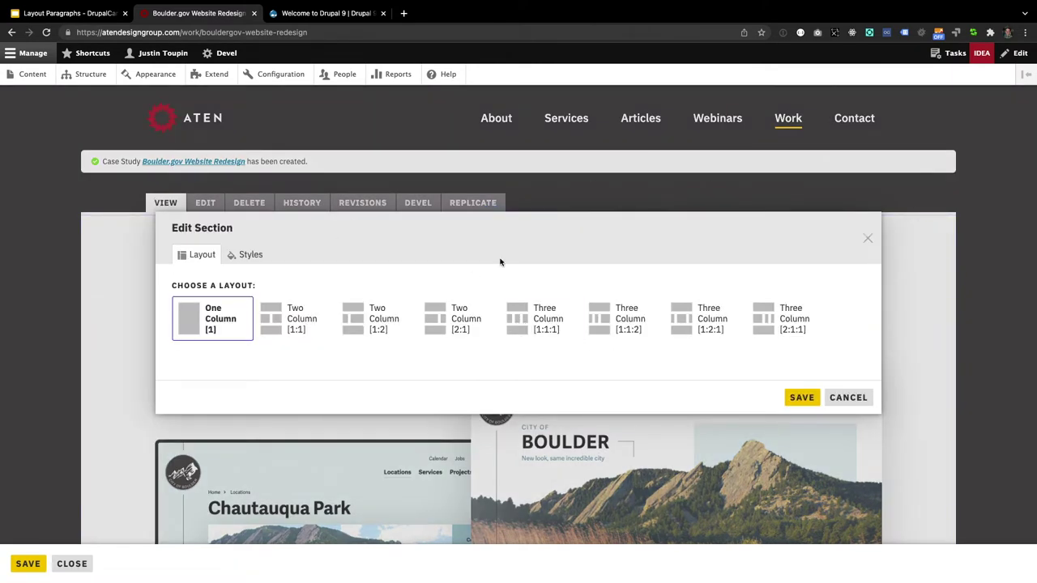
left_click(251, 255)
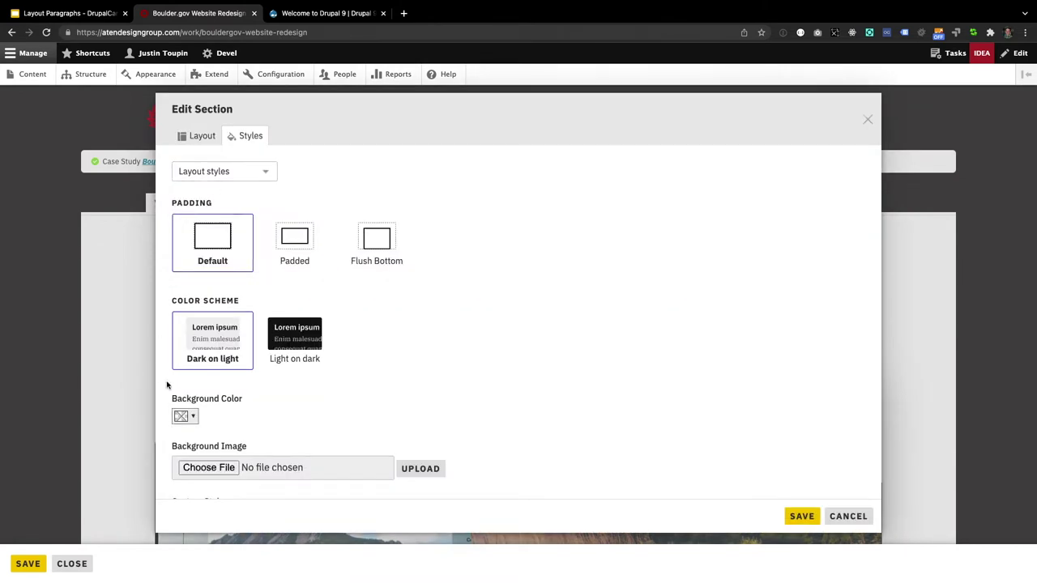
left_click(245, 177)
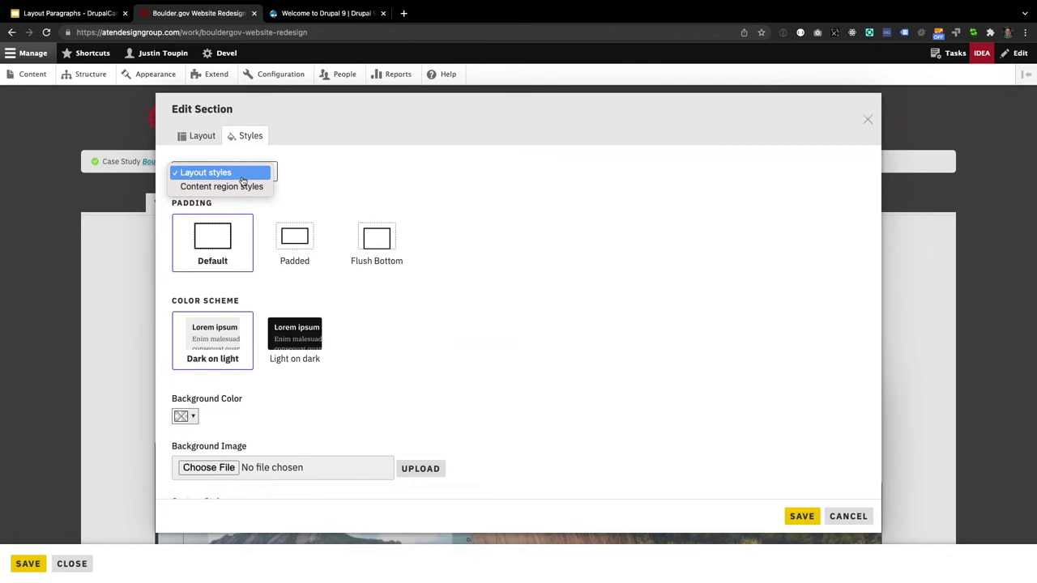
left_click(308, 200)
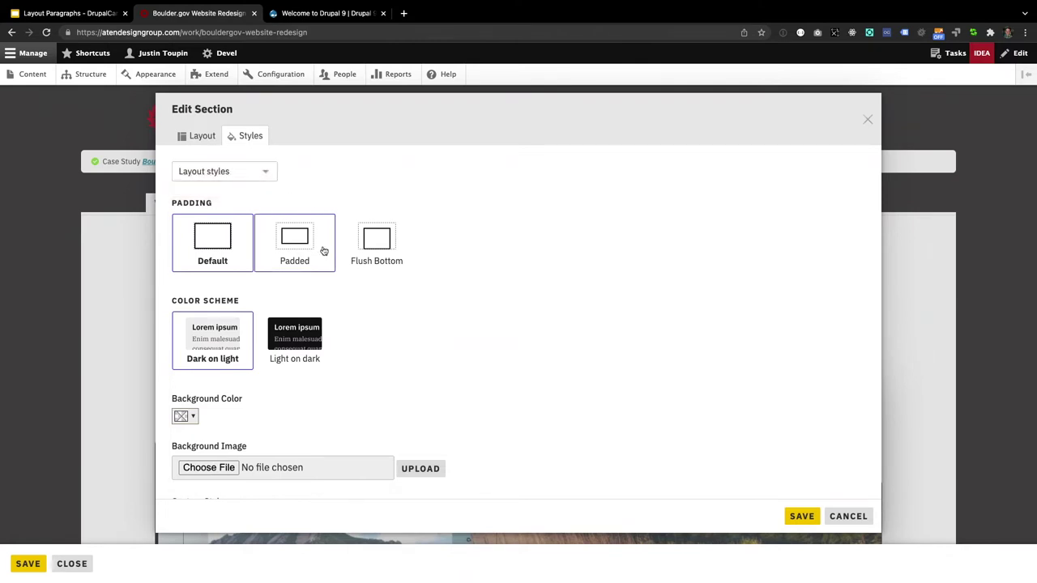
left_click(295, 346)
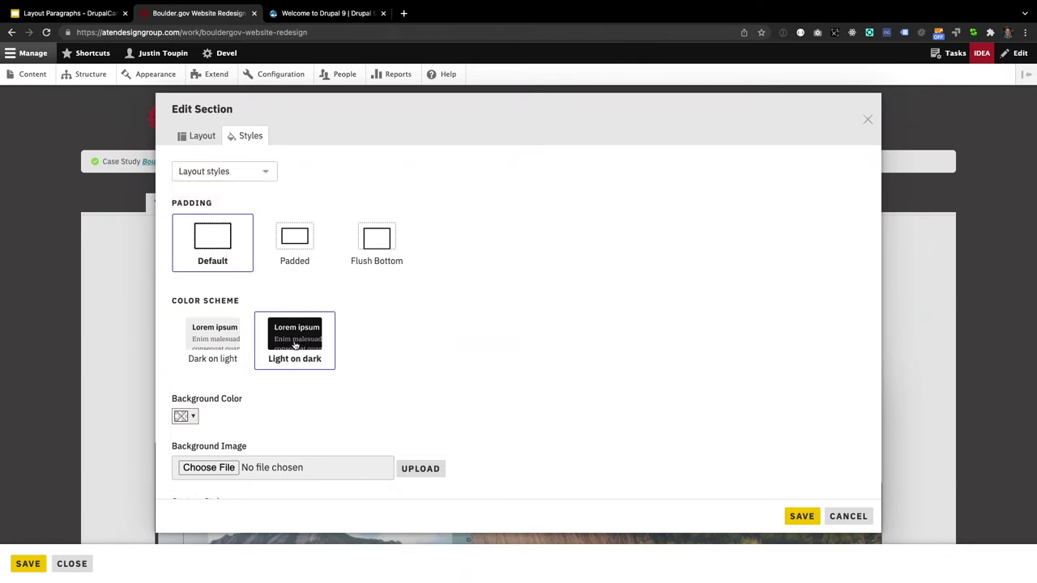
- Set the section's background color to the dark green swatch in the palette's last row and save the section
left_click(188, 415)
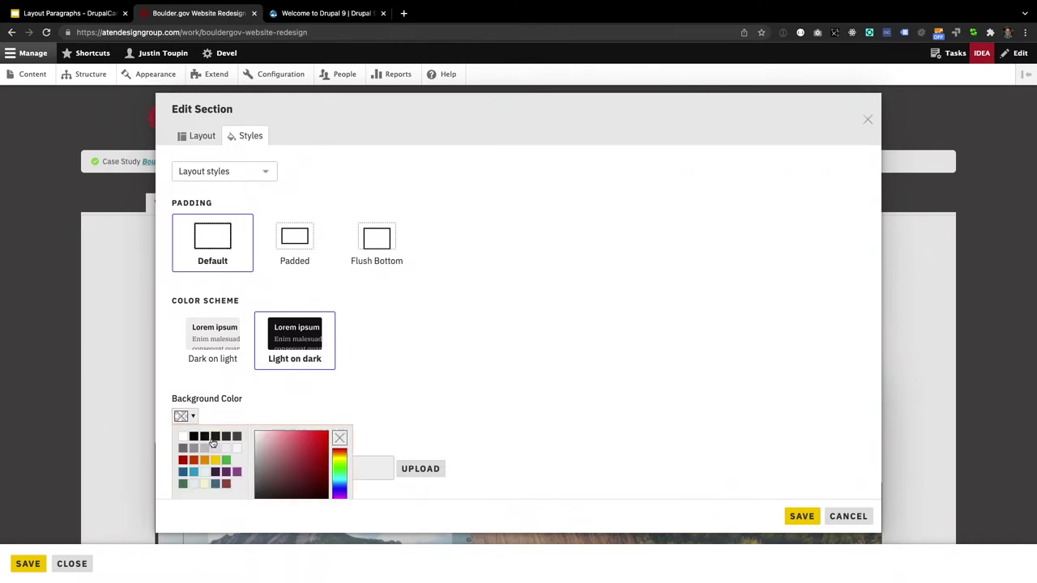
left_click(248, 418)
scroll(248, 418, "down", 2)
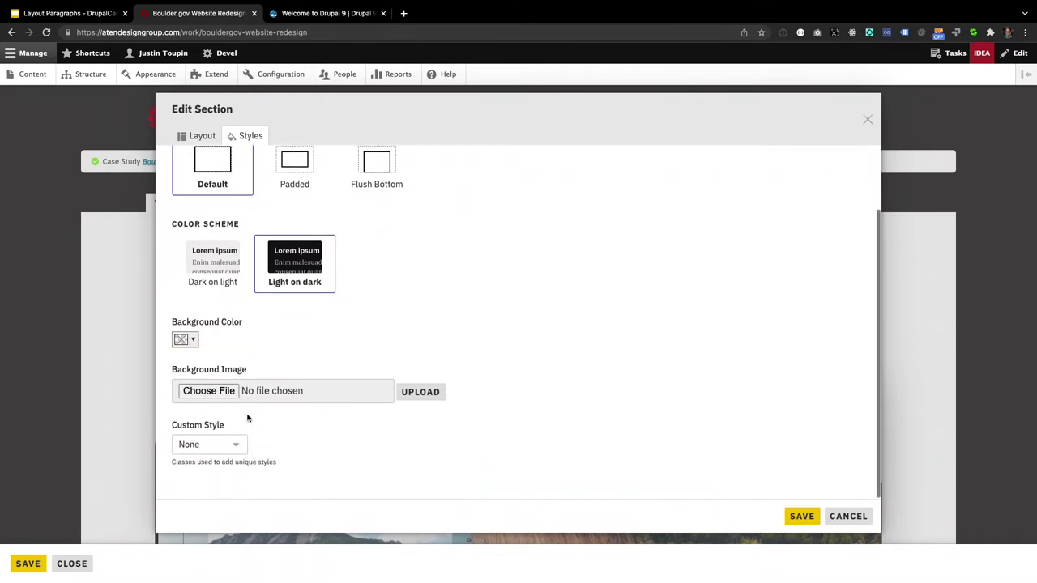
left_click(191, 342)
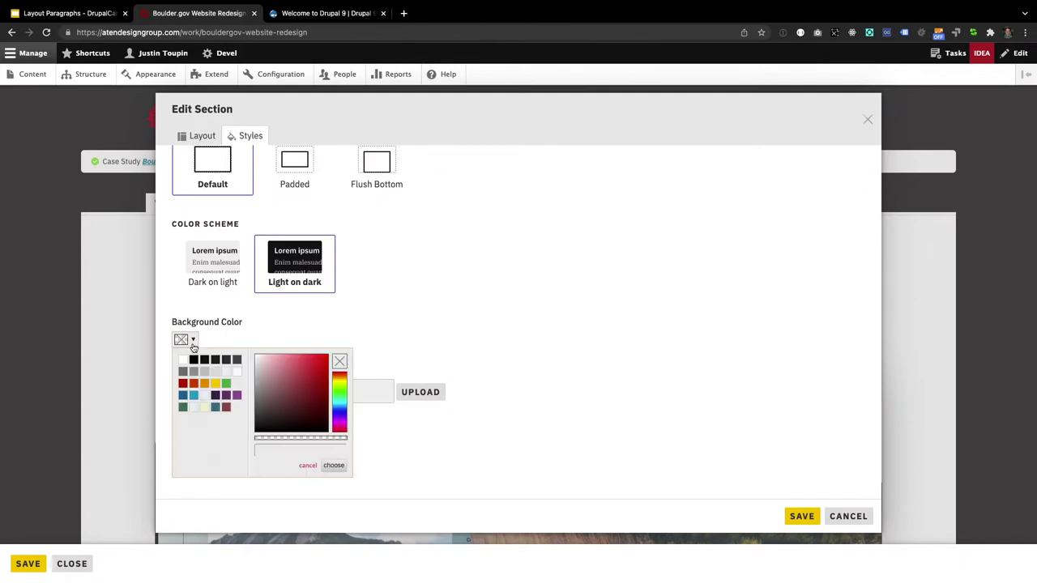
left_click(184, 407)
left_click(672, 405)
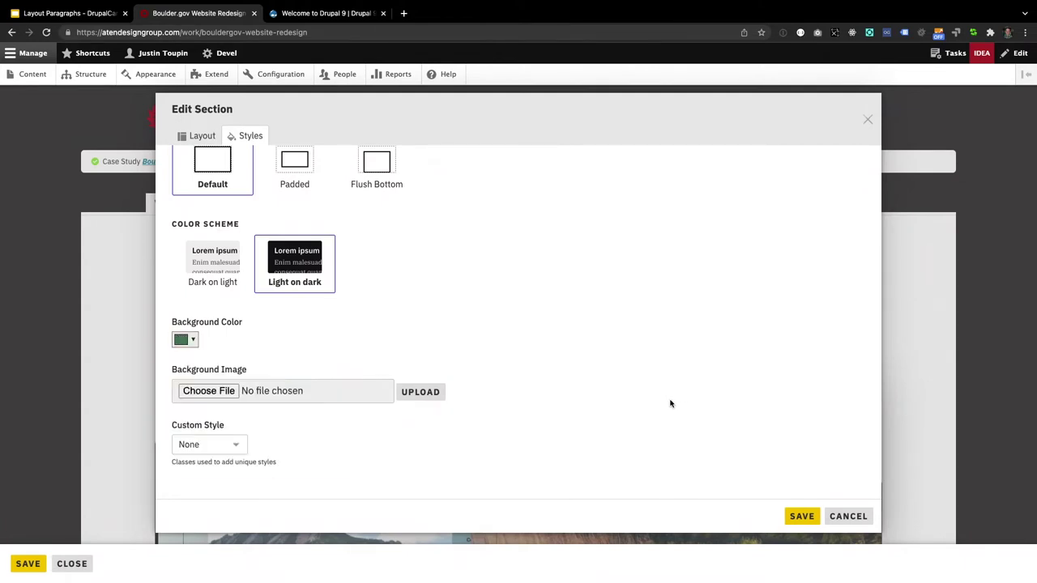
left_click(800, 516)
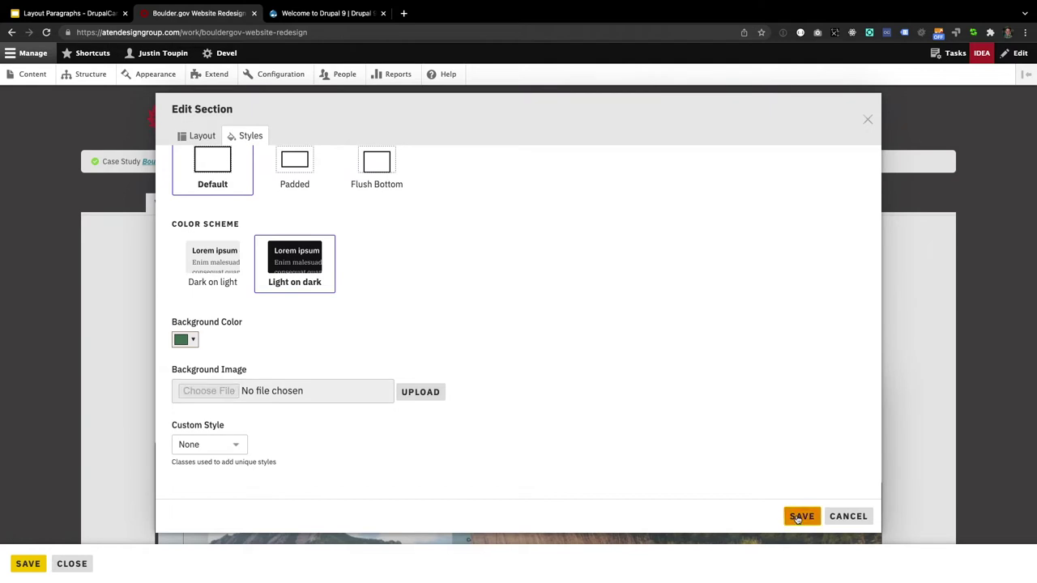
- Try to add a new section below the masthead section
scroll(796, 516, "down", 5)
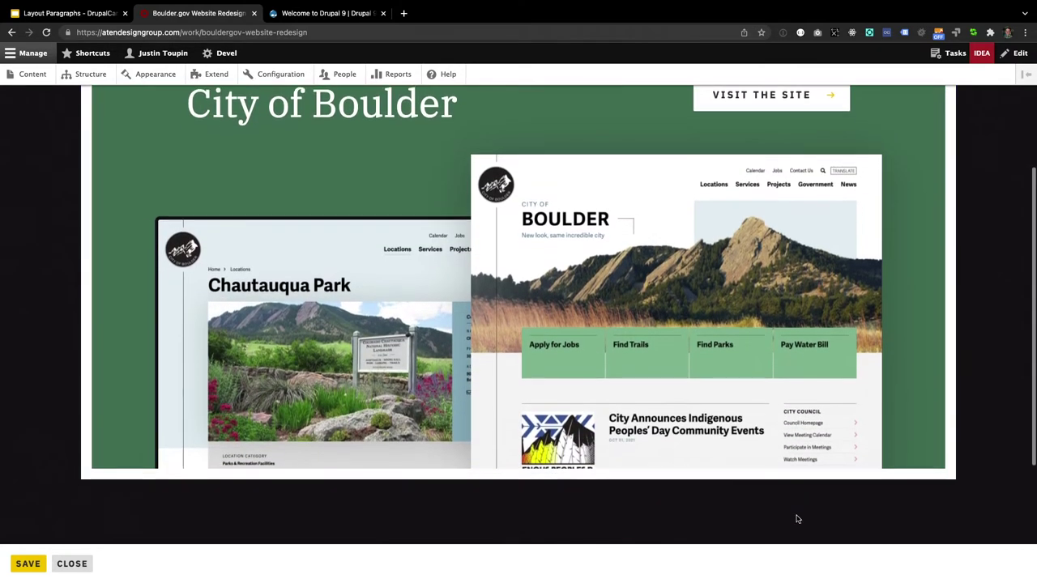
scroll(797, 519, "down", 1)
scroll(796, 518, "up", 3)
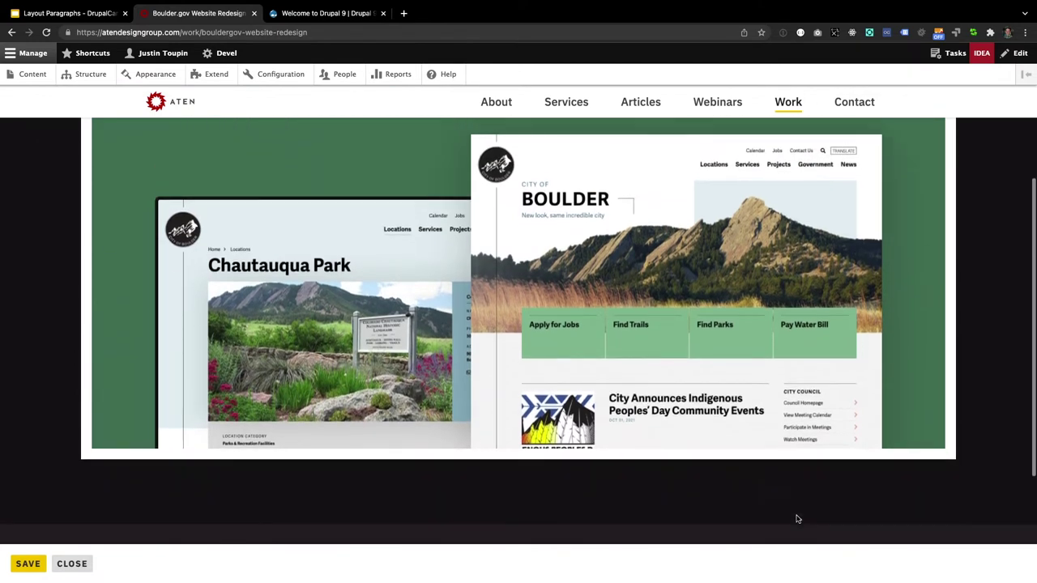
scroll(796, 518, "down", 1)
mouse_move(513, 433)
left_click(518, 434)
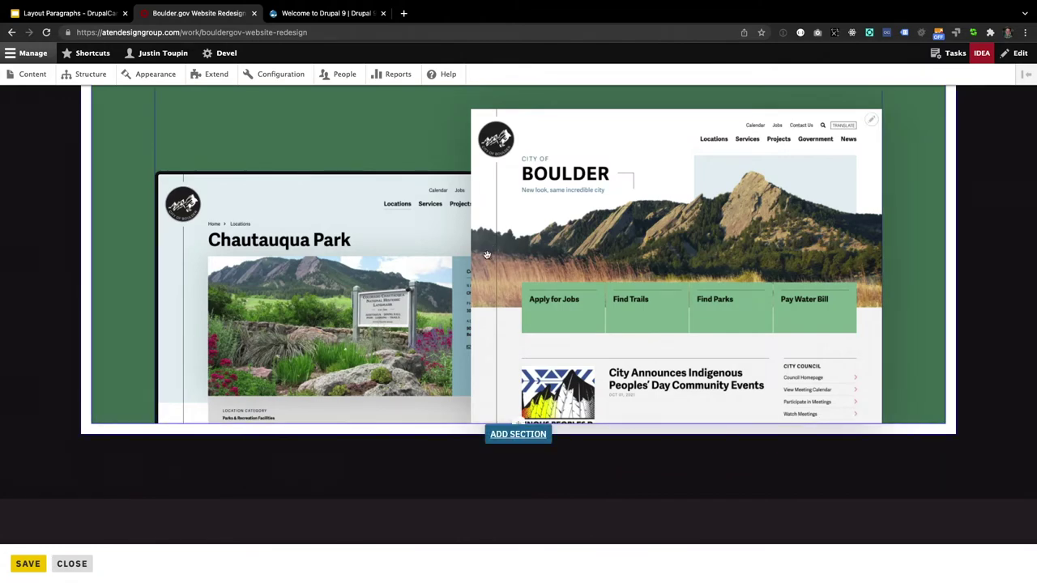
left_click(522, 437)
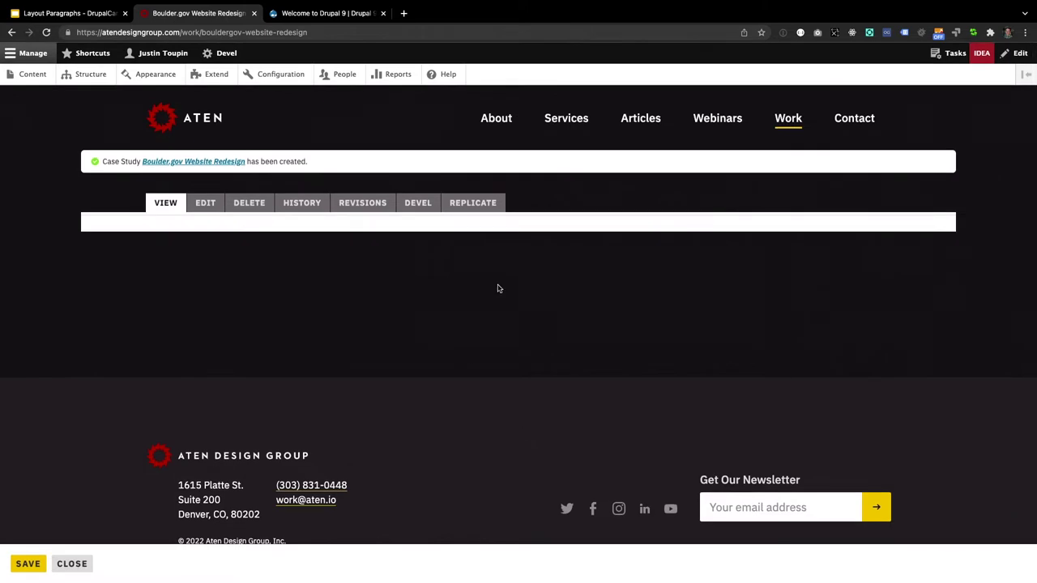
- Reload the case study page and reopen its content for editing
left_click(175, 205)
left_click(556, 213)
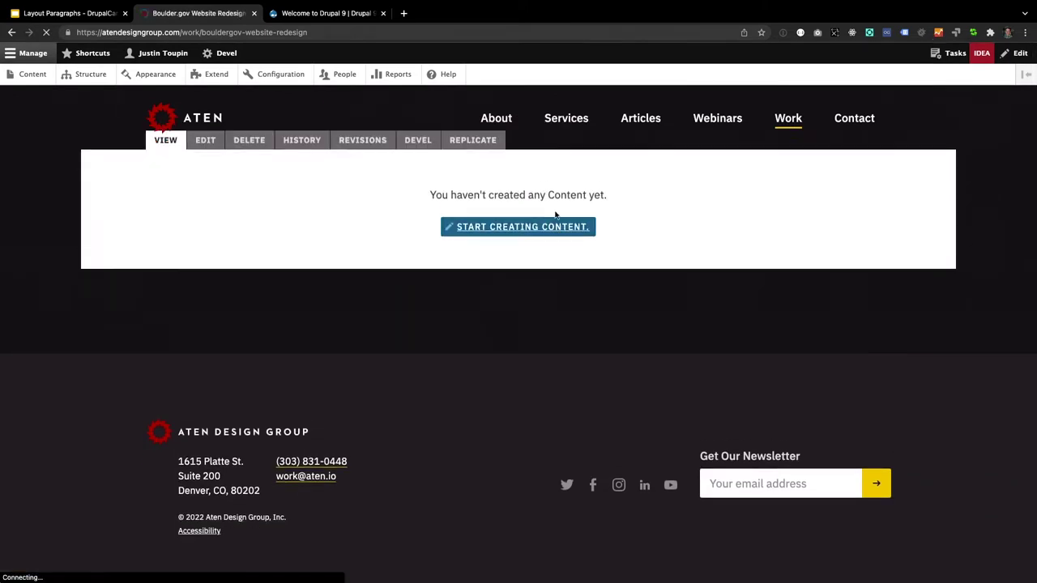
left_click(512, 259)
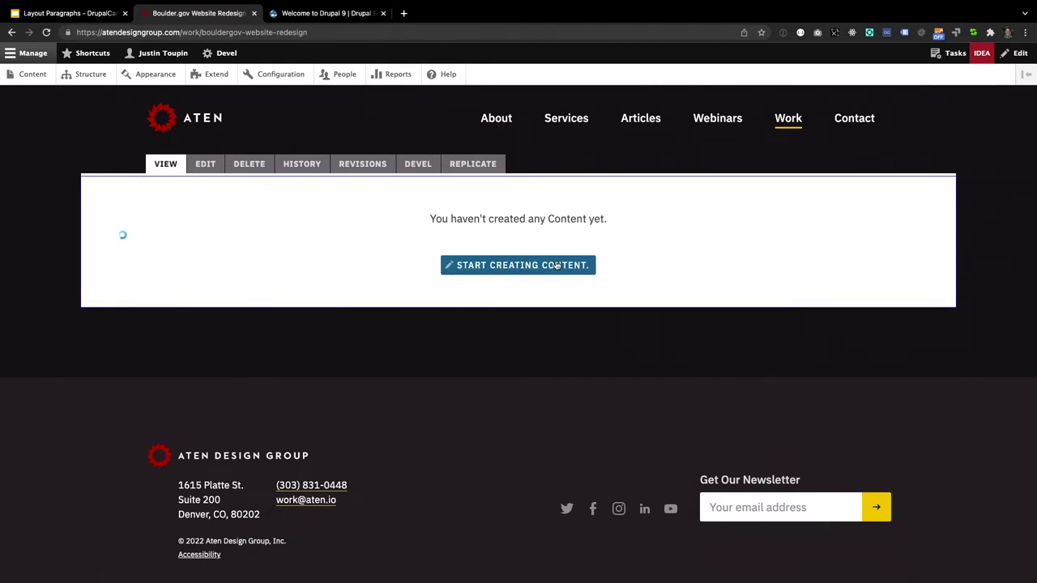
- Add a section with the Three Column [1:1:1] layout below the masthead section
scroll(512, 275, "down", 5)
scroll(505, 297, "down", 1)
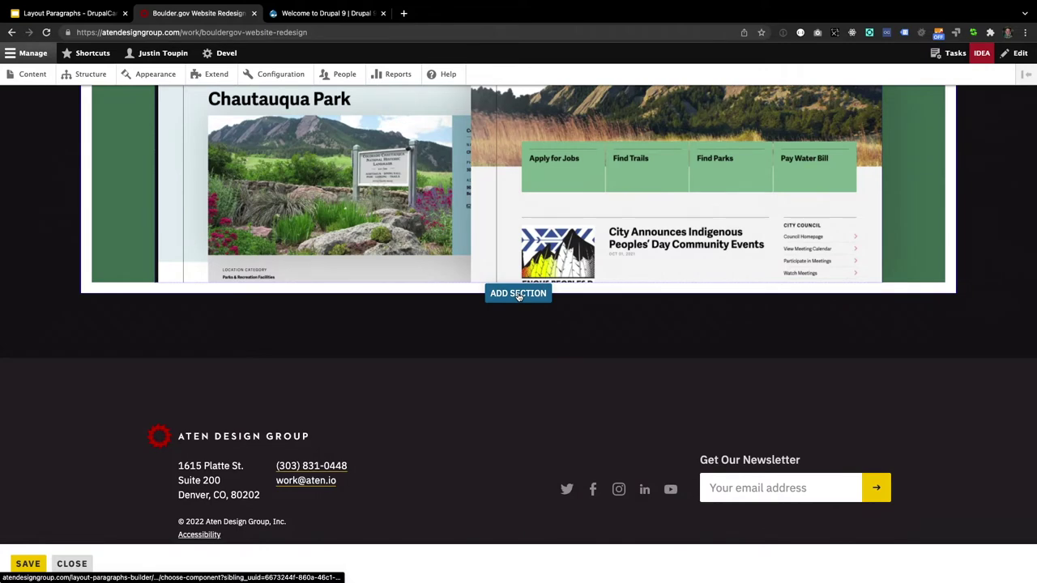
left_click(517, 295)
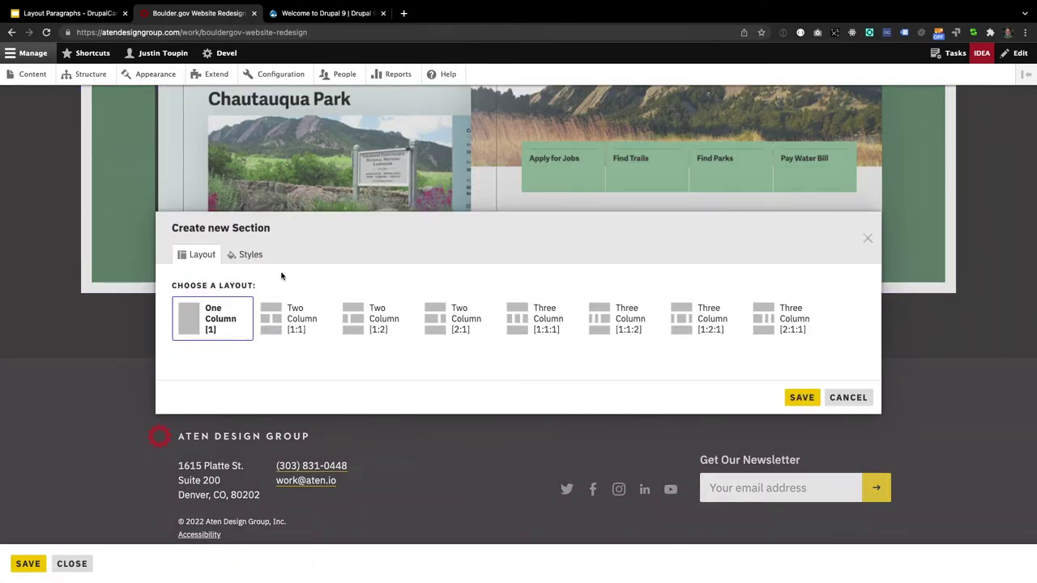
left_click(548, 318)
left_click(800, 397)
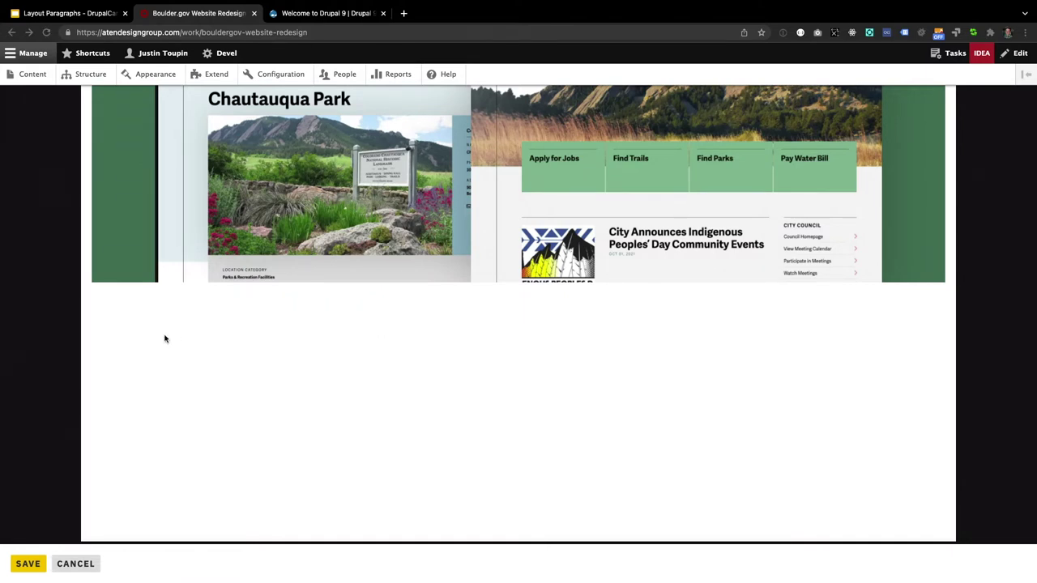
- Add a Text component to the first column and paste the paragraph starting "The City of Boulder has a unique brand."
left_click(265, 419)
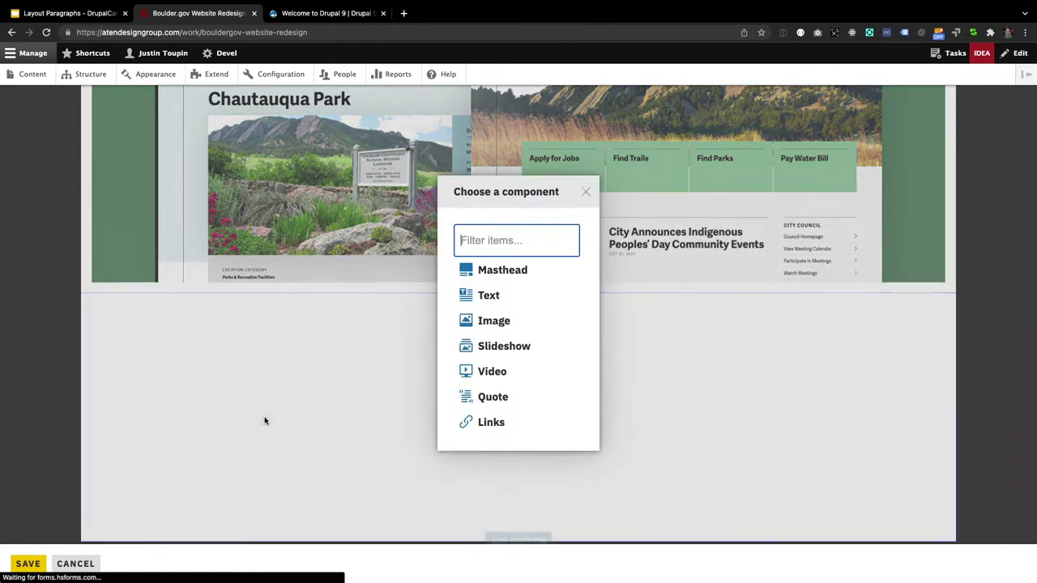
left_click(486, 298)
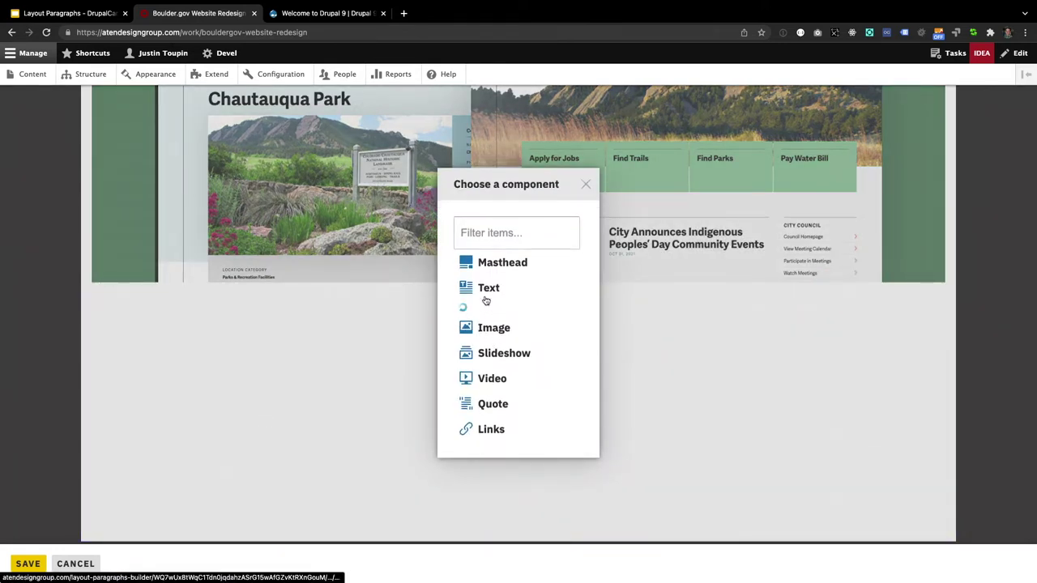
key("super+v")
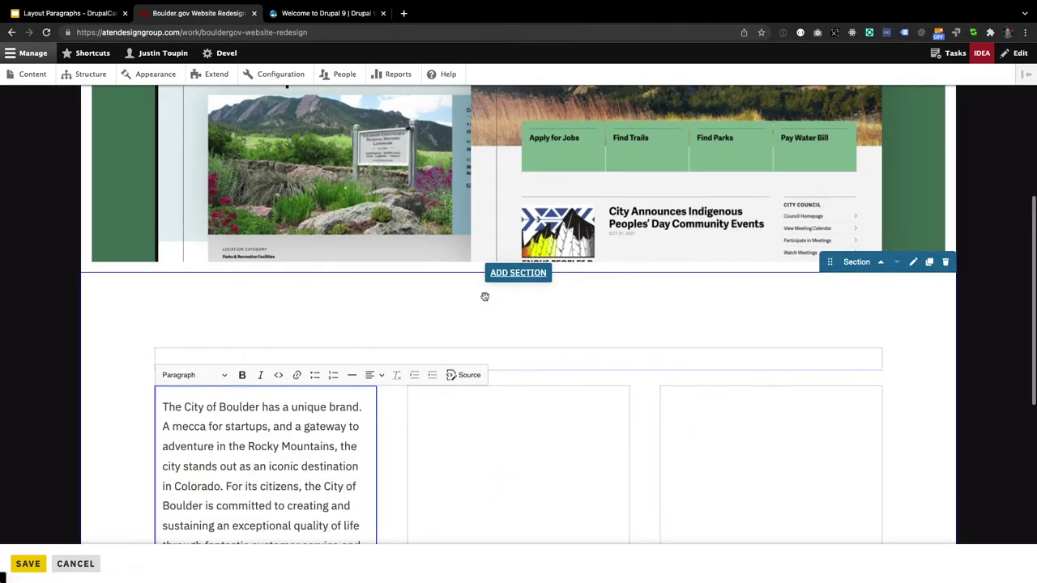
scroll(535, 386, "down", 2)
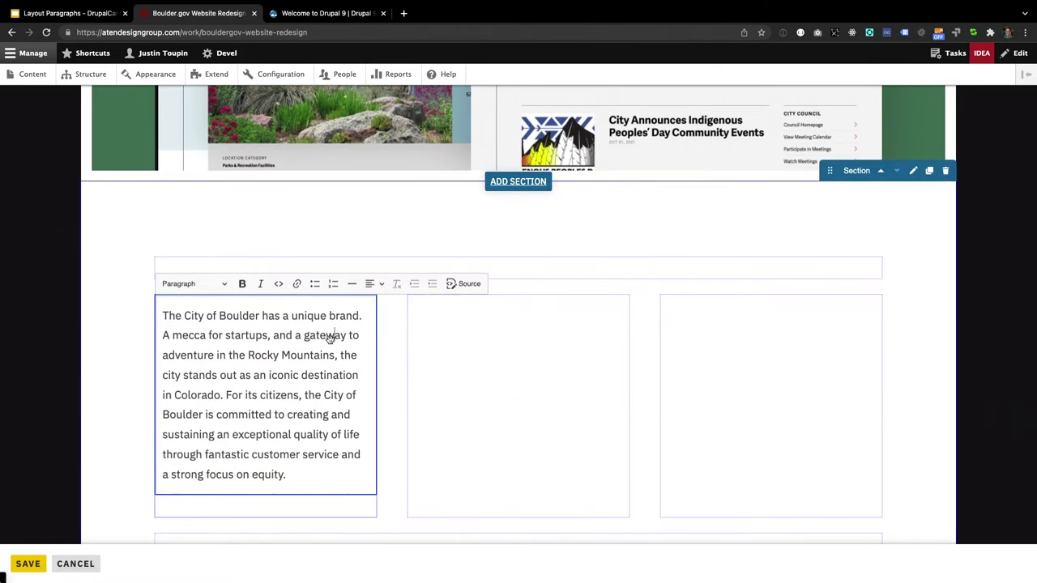
- Split "The City of Boulder has a unique brand." into its own line and format it as Heading 2
key("BackSpace")
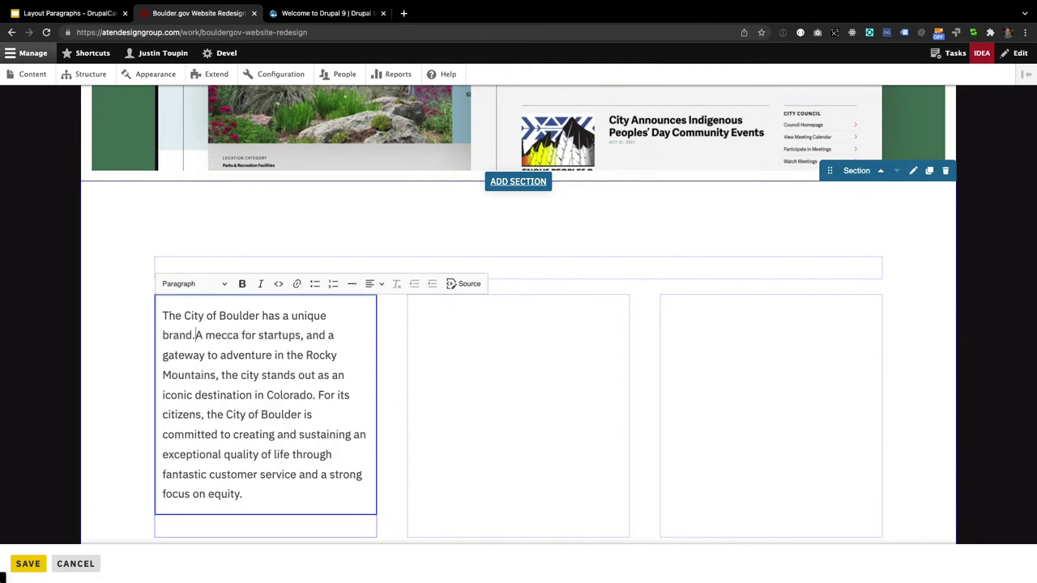
key("Return")
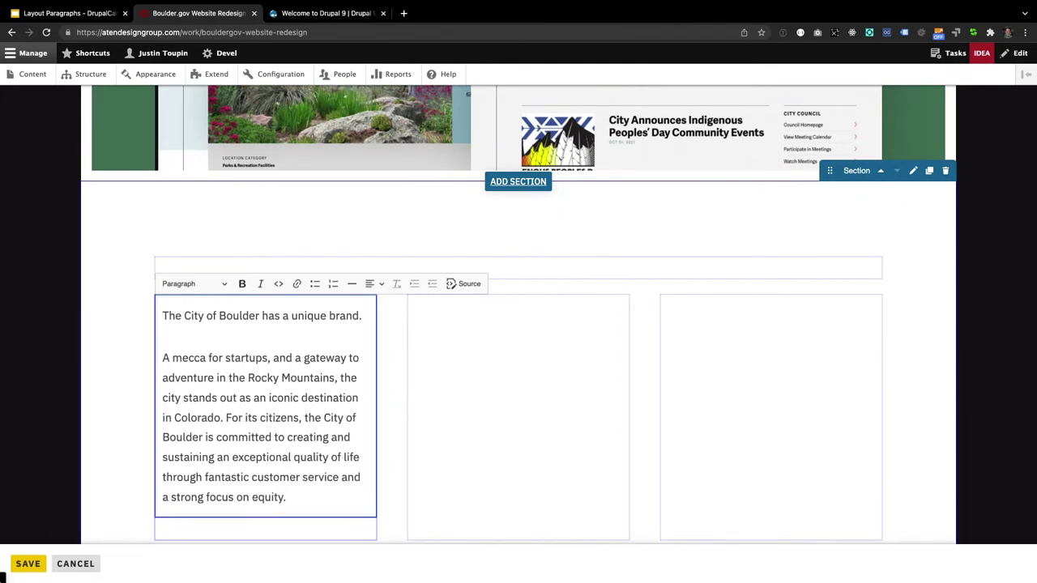
left_click(225, 285)
left_click(217, 325)
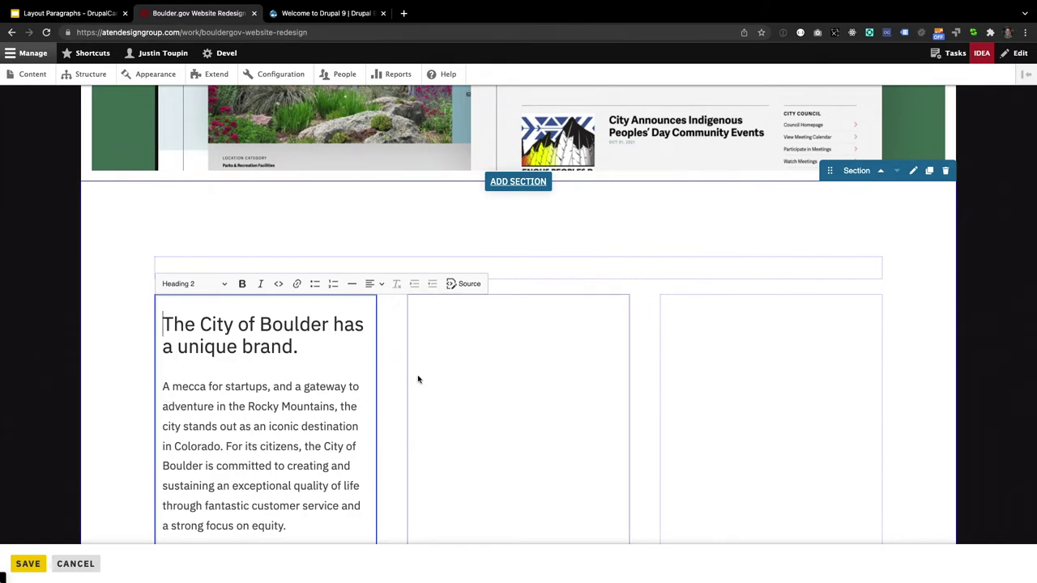
- Add a Text component to the middle column with the paragraph starting "The City of Boulder provides governance and utility services"
left_click(519, 430)
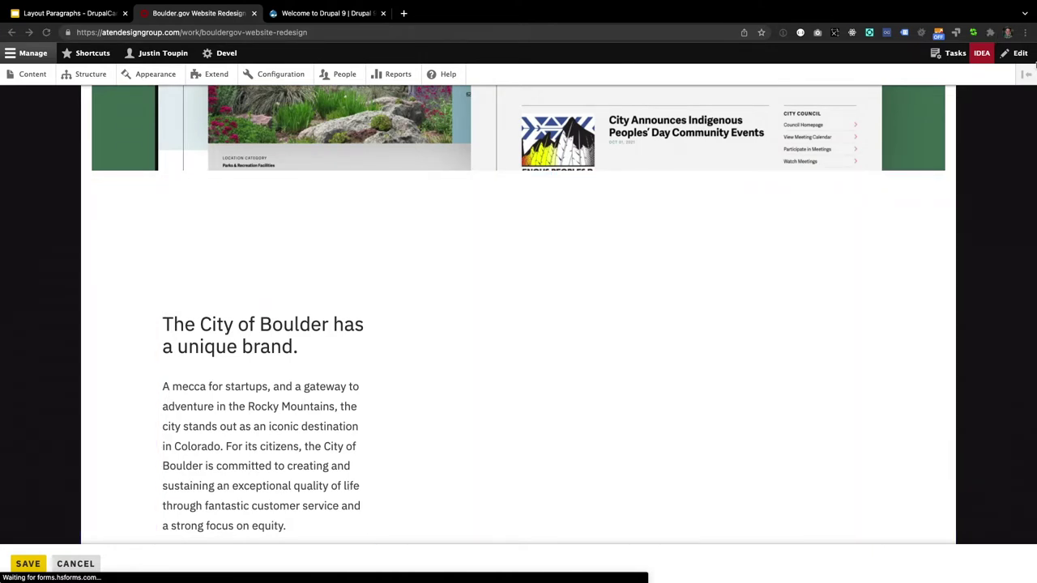
left_click(522, 436)
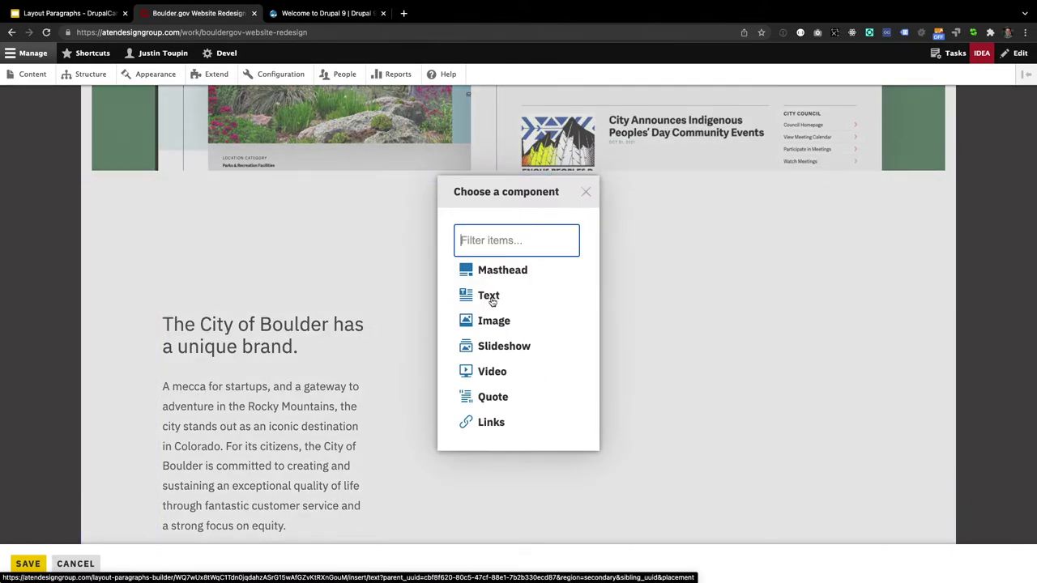
left_click(489, 297)
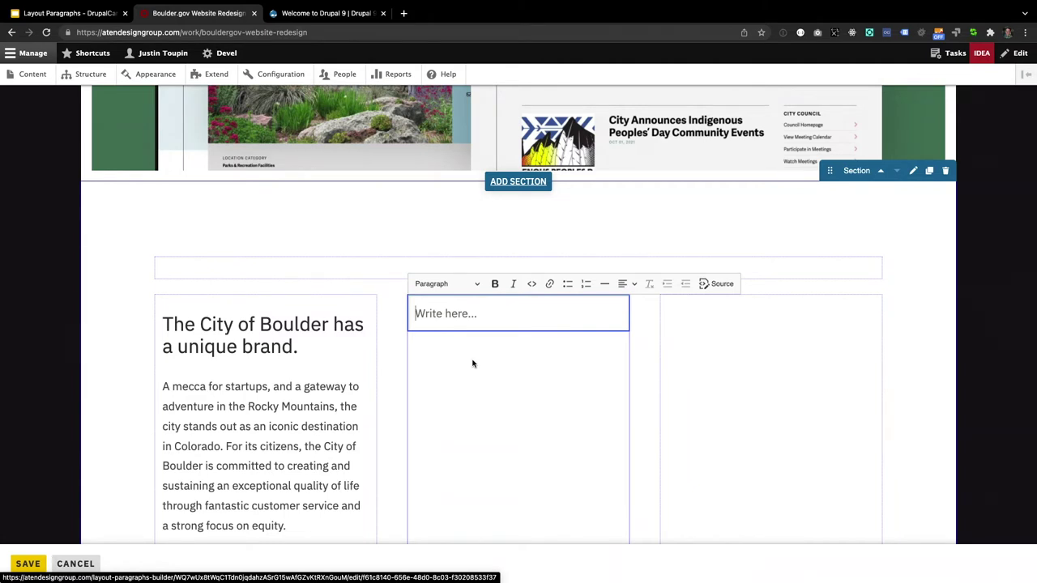
type("The City of Boulder provides governance and utility services, recreation information, relevant news, and the tools and resources necessary to get involved with local government. Website content and functionality are managed by a broad team spanning more than thirty departments and divisions. Audiences include a similarly wide collection of users like residents, city employees, prospective residents, visitors, and community members engaged with local government.")
- Add a Text component to the empty third column of the three-column section
left_click(770, 432)
left_click(773, 431)
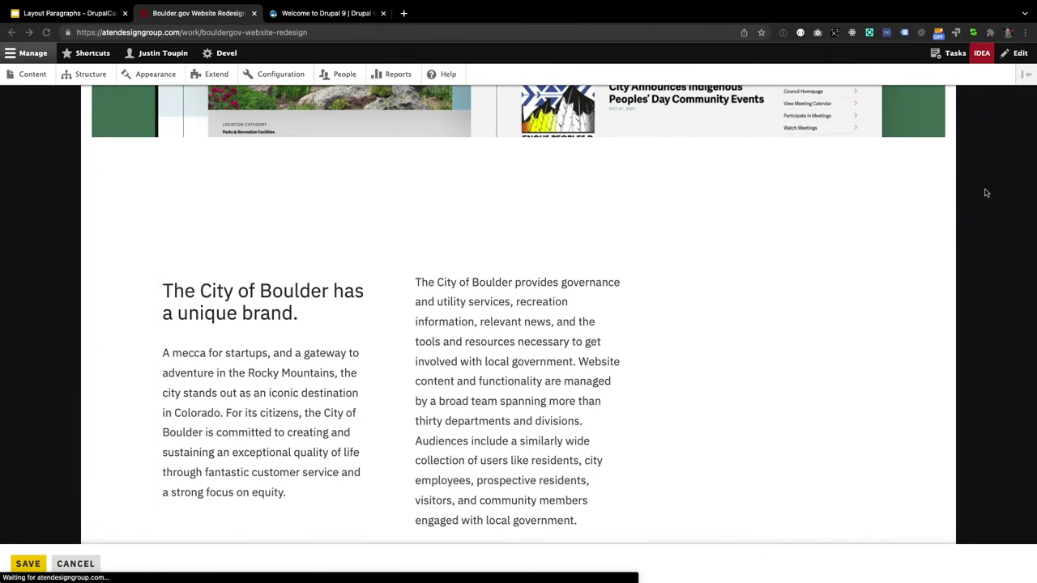
scroll(770, 312, "down", 2)
left_click(774, 355)
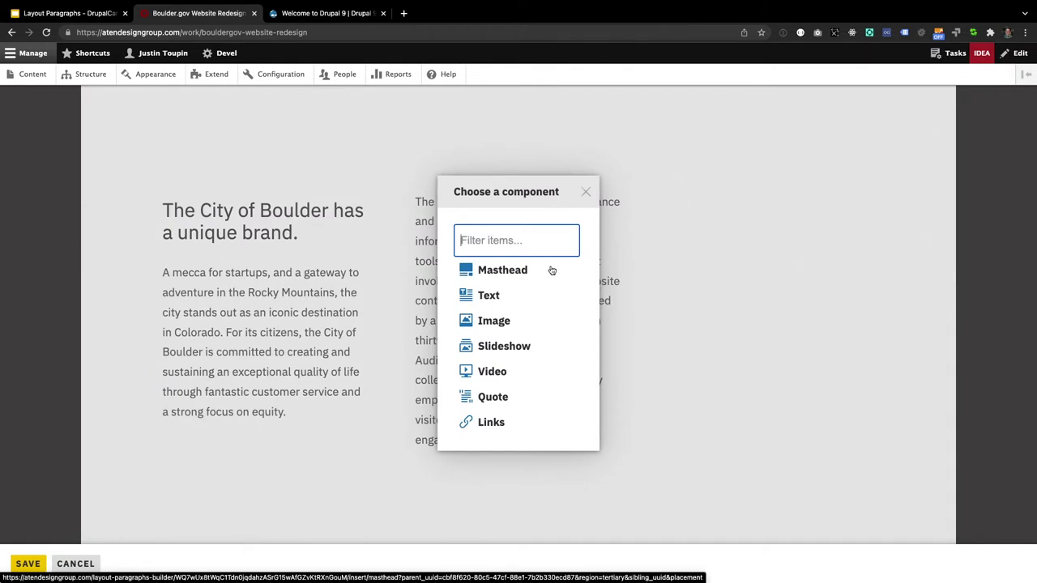
key("super+v")
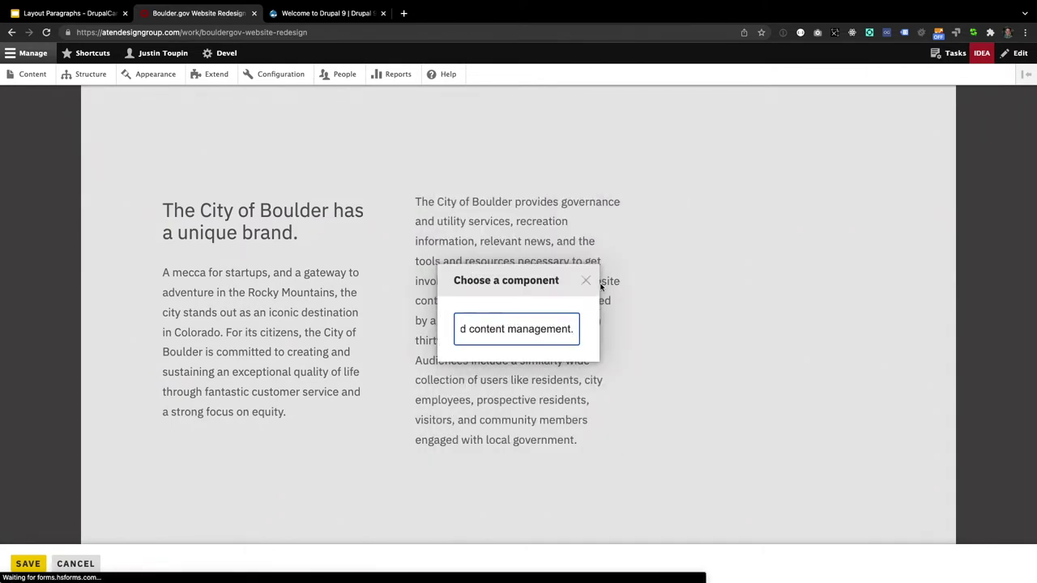
key("super+a")
key("BackSpace")
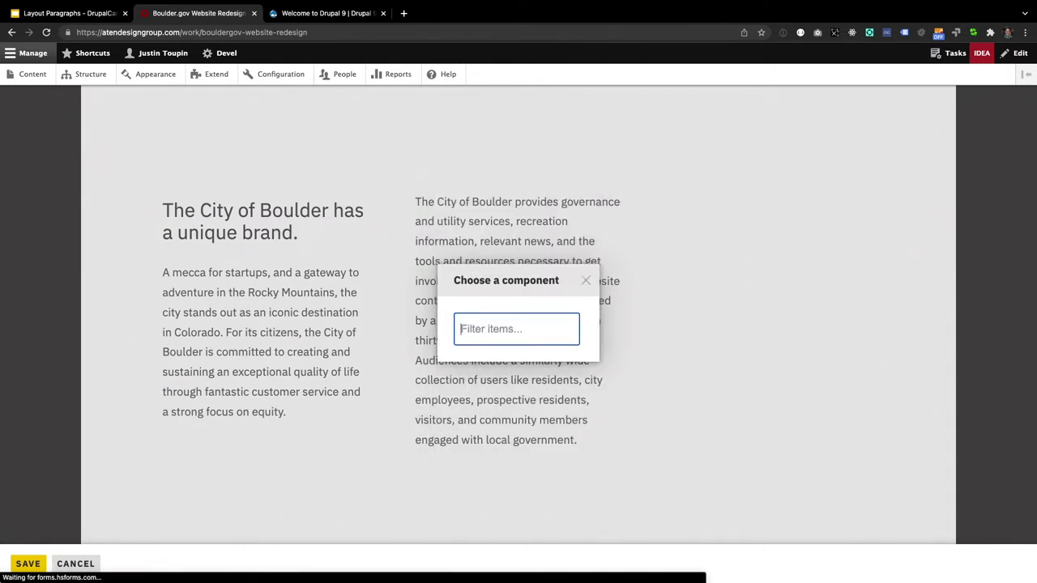
left_click(497, 296)
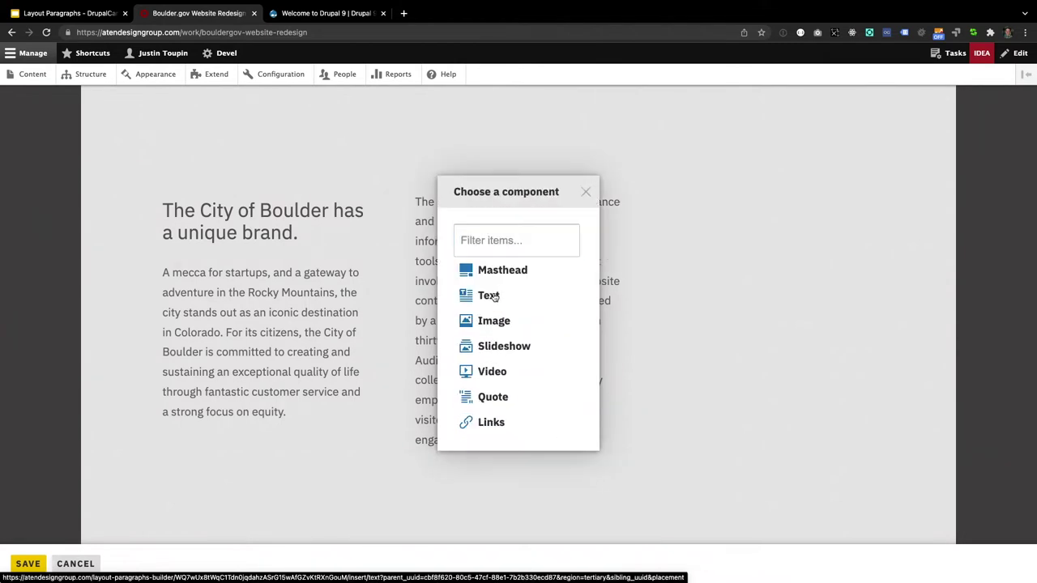
- Paste the paragraph starting "Aten worked with the City of Boulder to re-organize" into the third column's Text component and remove its trailing blank line
left_click(743, 208)
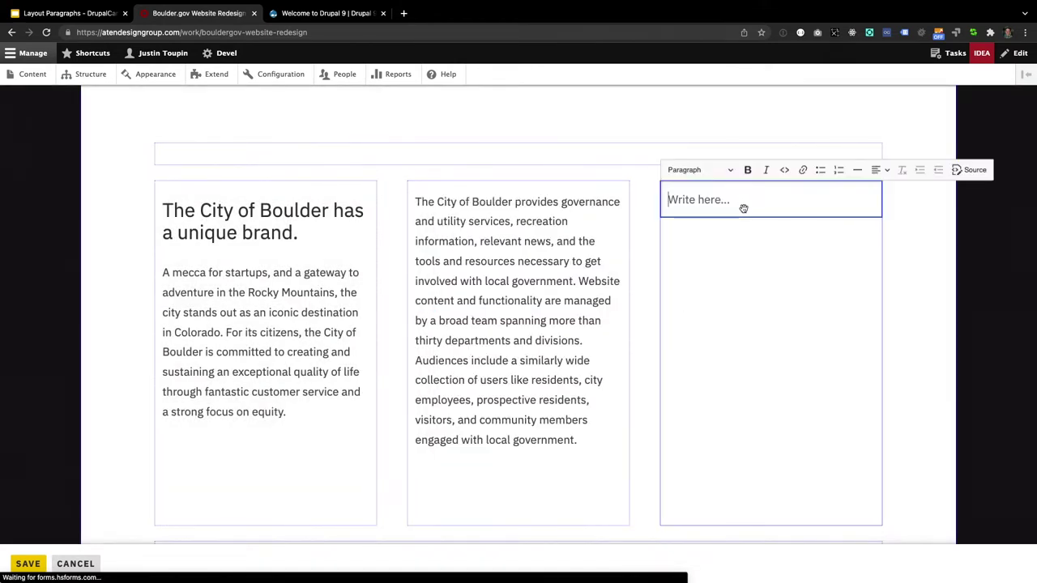
key("super+v")
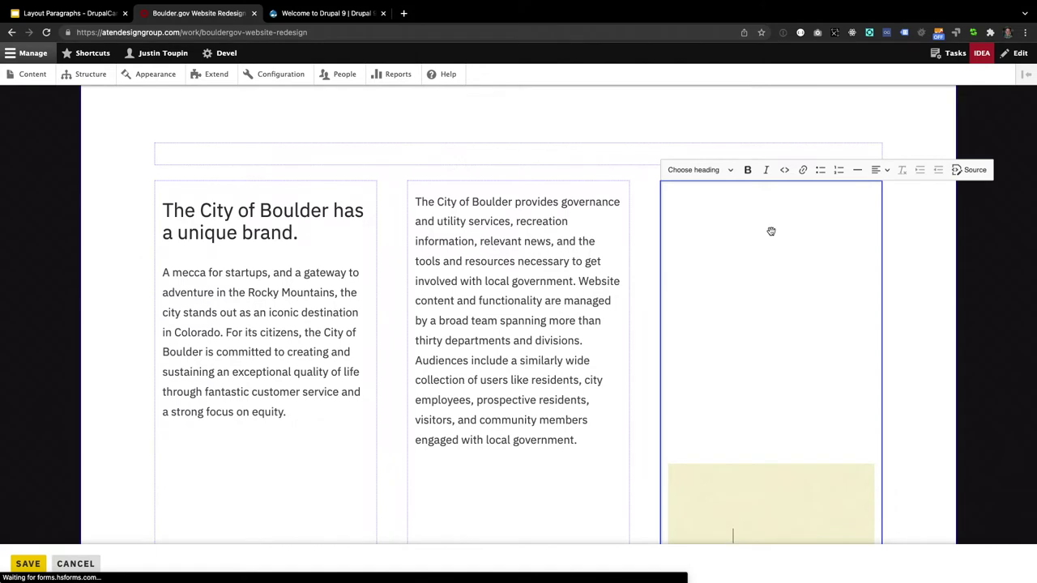
left_click(770, 231)
type("Aten worked with the City of Boulder to re-organize their many services and detailed how-to information into a task-oriented, user-centered, visually stunning digital experience. A sweeping granular permissions system allows flexible configuration of individual, departmental, or custom administrative access, facilitating intuitive, distributed content management.")
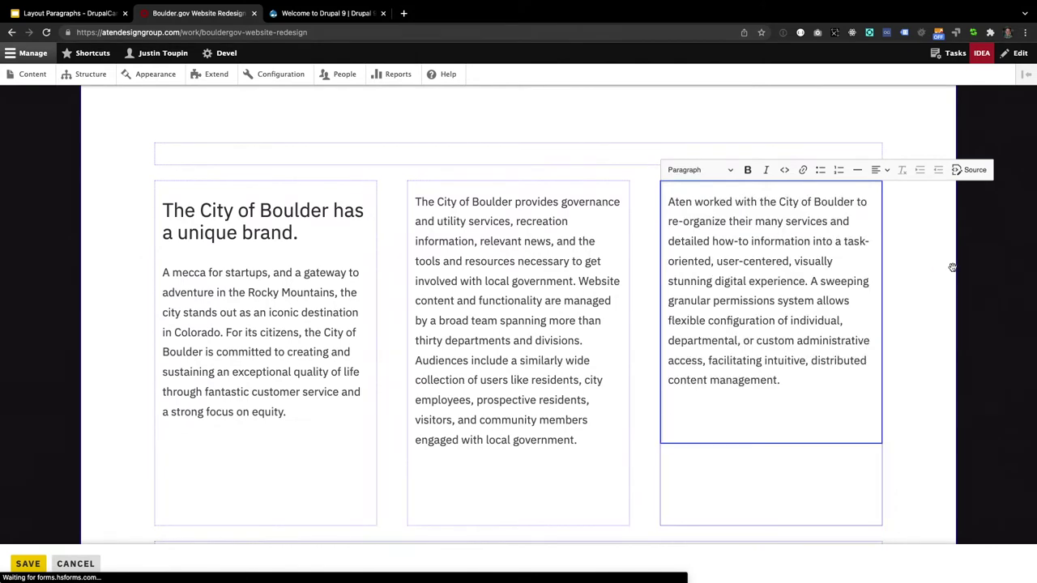
key("BackSpace")
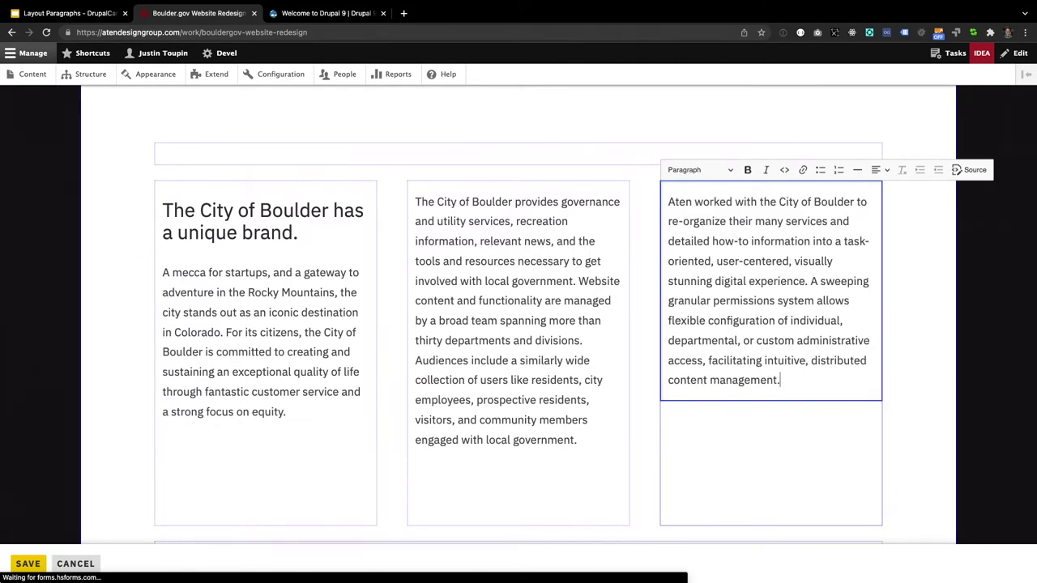
left_click(481, 434)
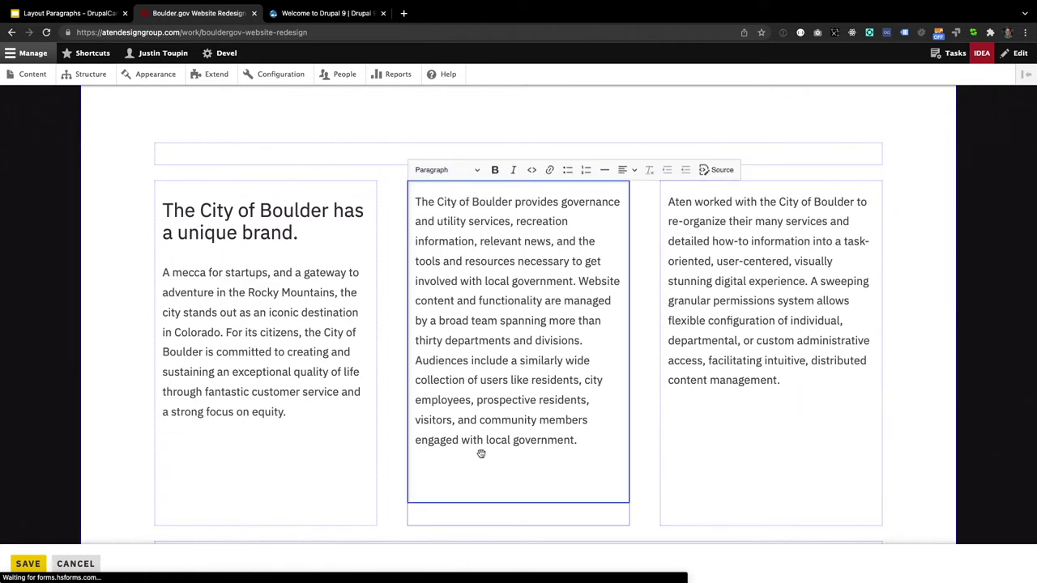
left_click(339, 163)
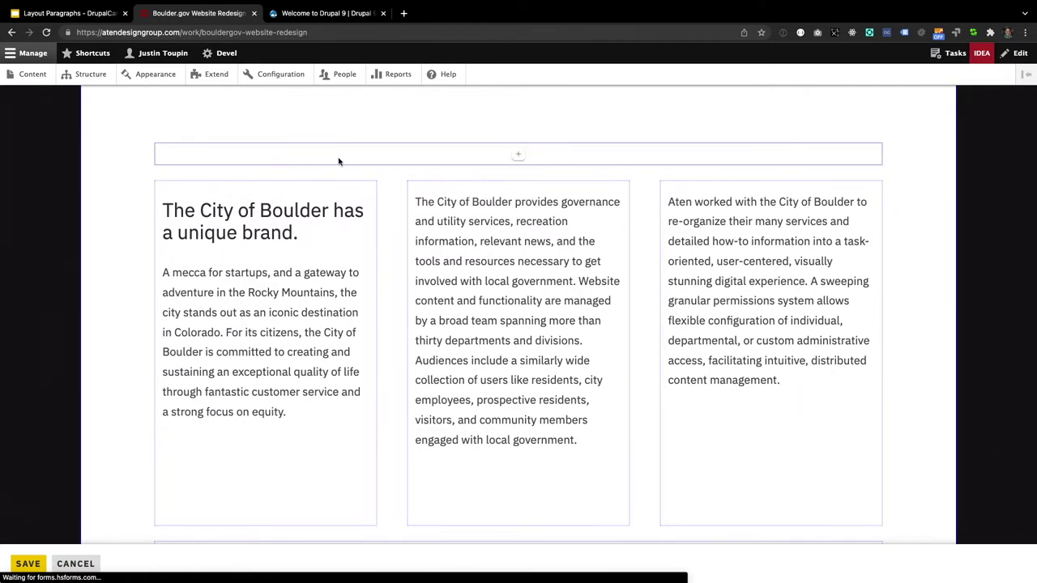
mouse_move(518, 176)
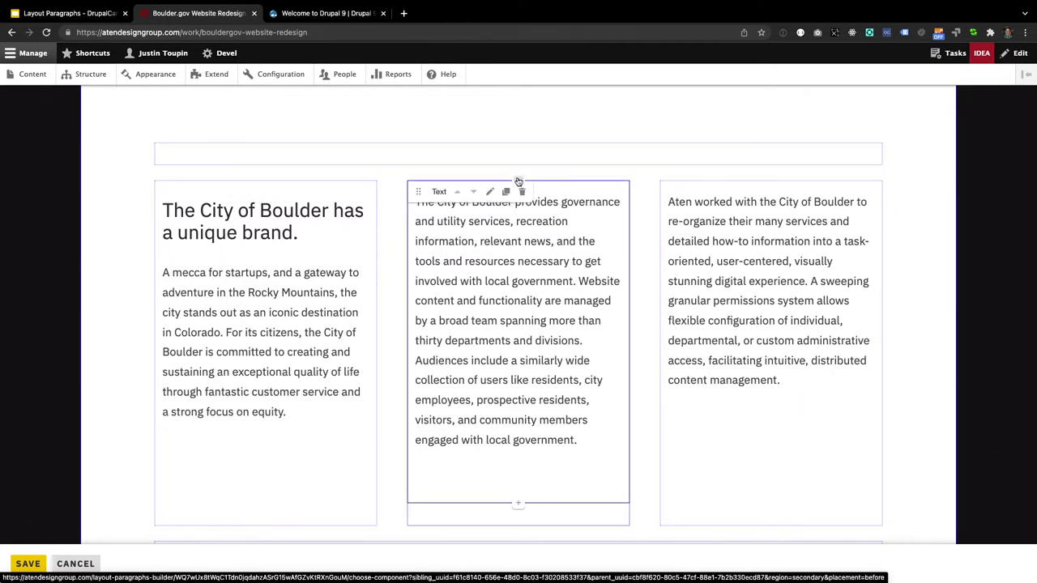
mouse_move(682, 192)
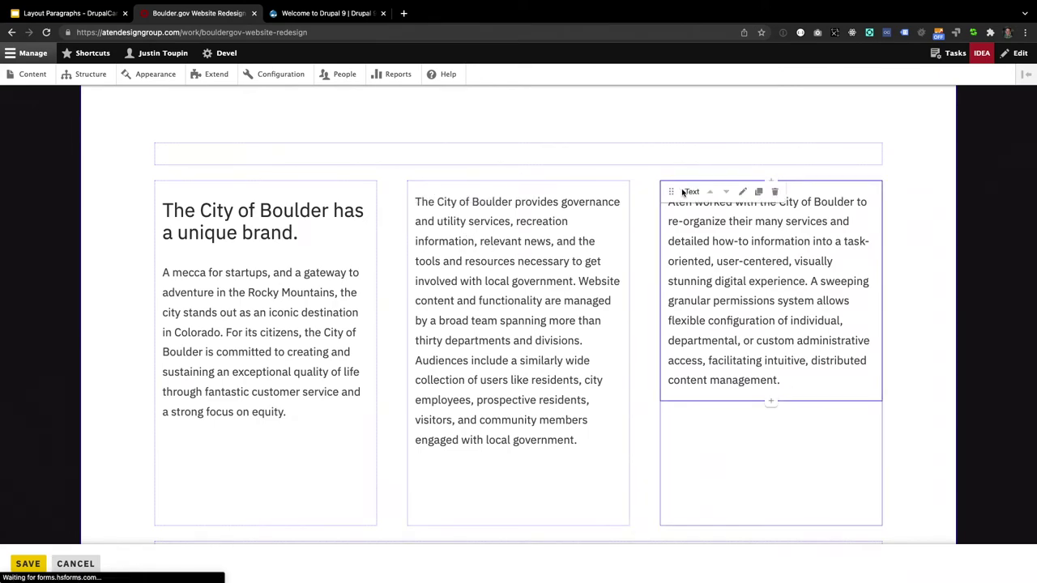
left_click_drag(682, 192, 665, 237)
scroll(665, 236, "down", 1)
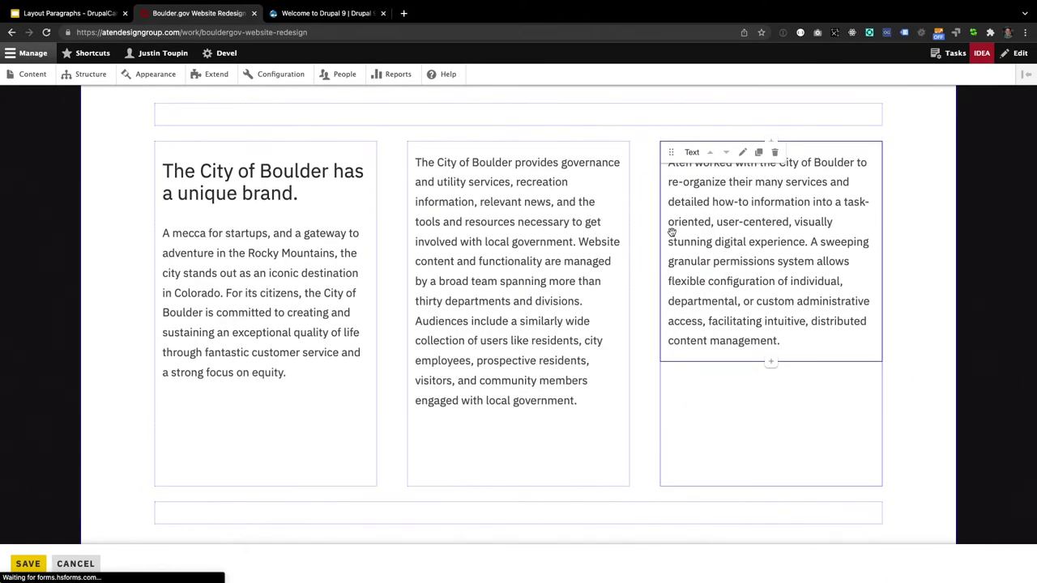
- Change the text section's layout to Two Column [1:1], moving the items from "Tertiary" to Secondary
scroll(763, 210, "up", 1)
scroll(770, 216, "up", 2)
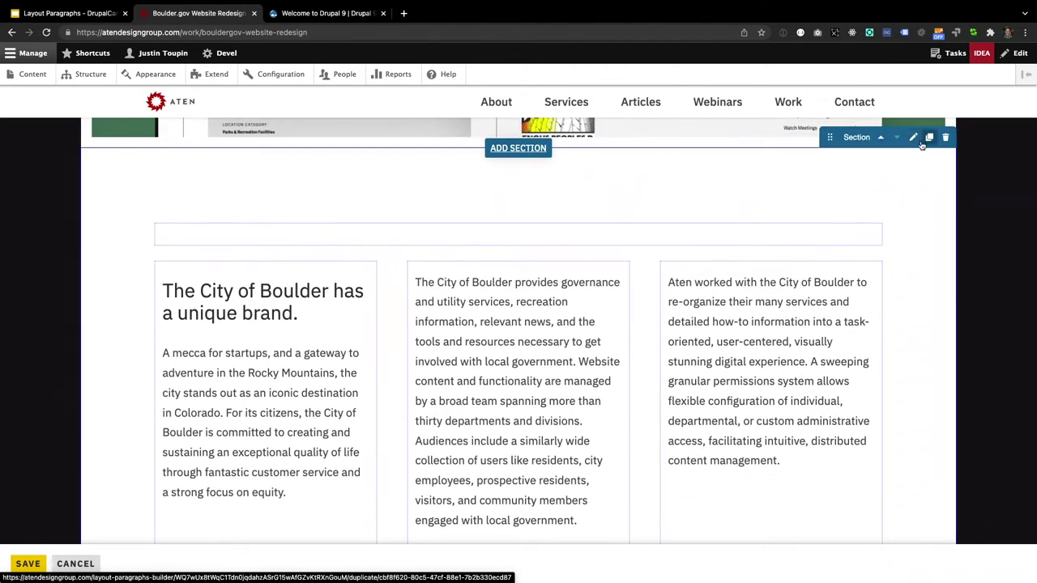
left_click(913, 139)
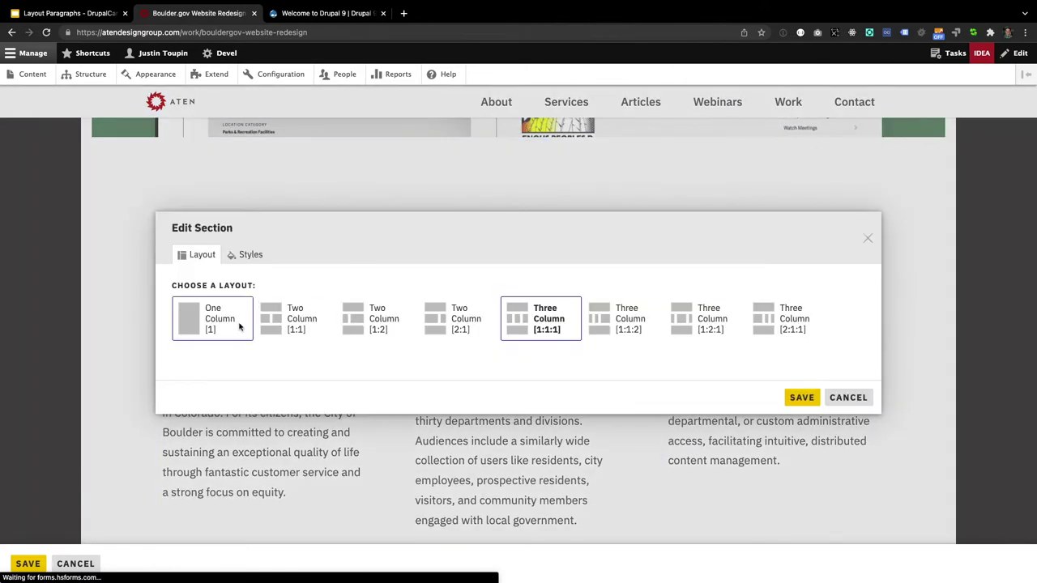
left_click(295, 319)
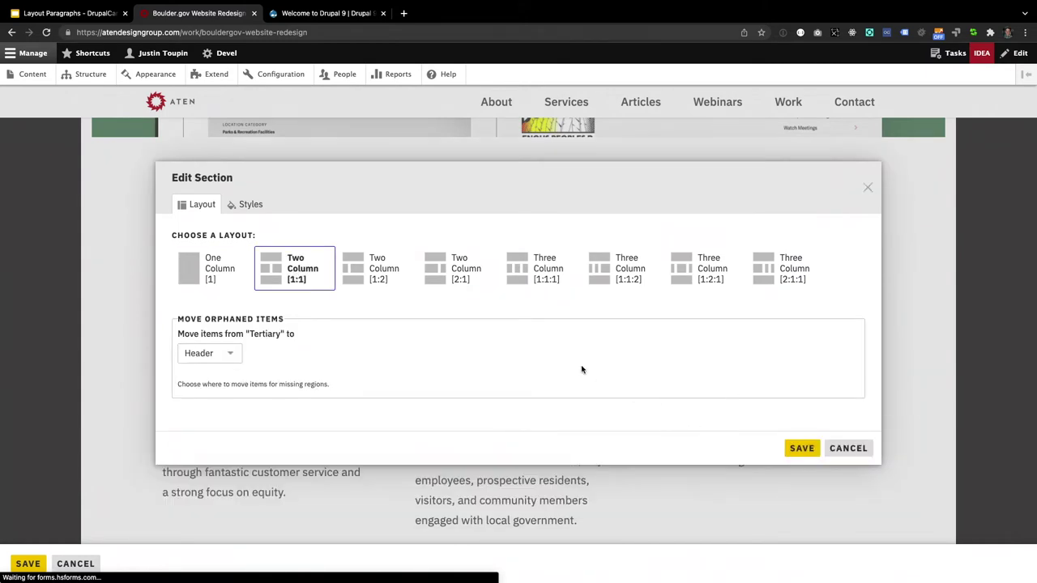
left_click(201, 351)
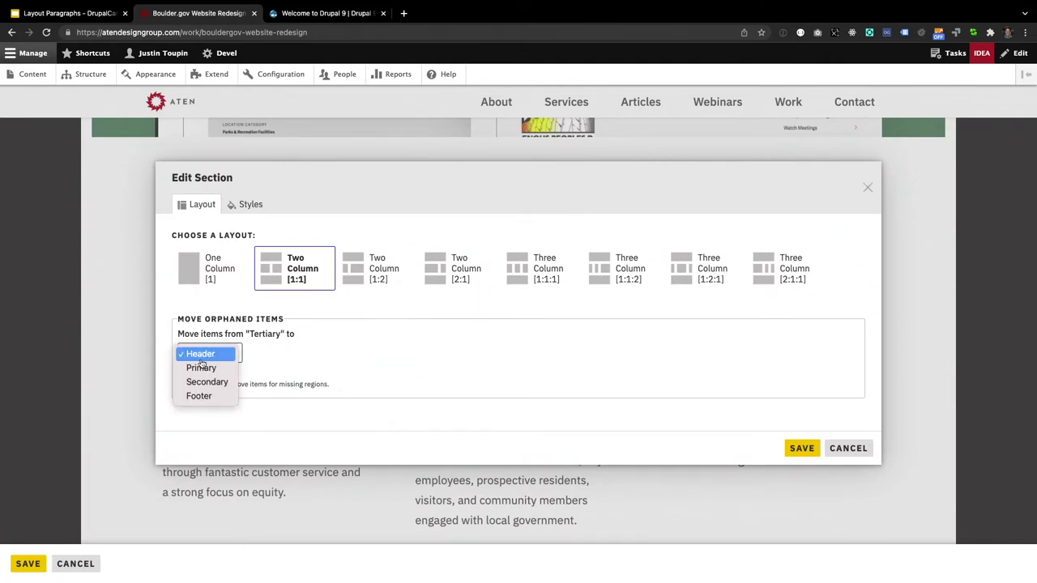
left_click(203, 380)
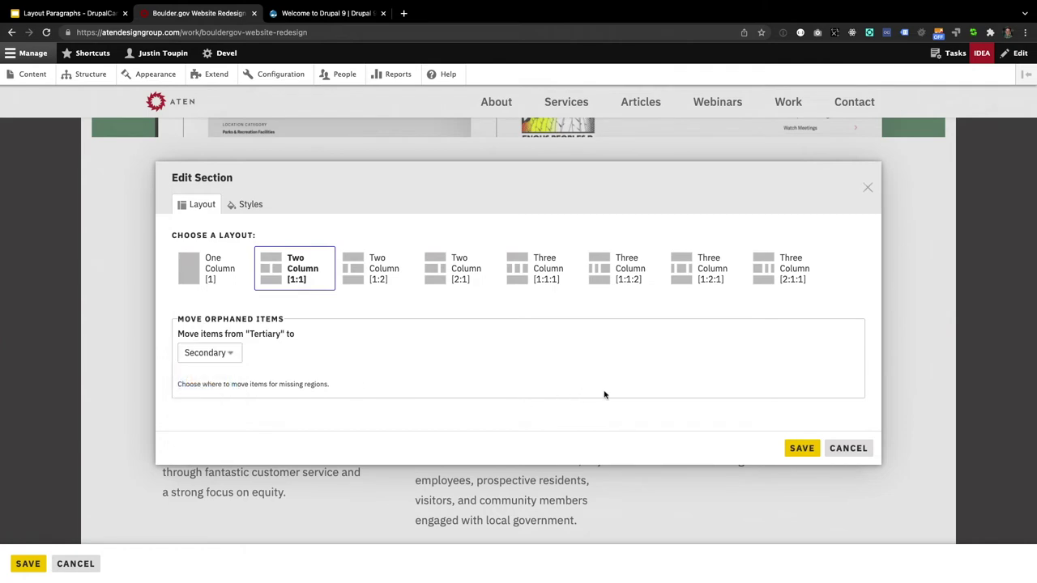
left_click(802, 449)
scroll(805, 449, "down", 3)
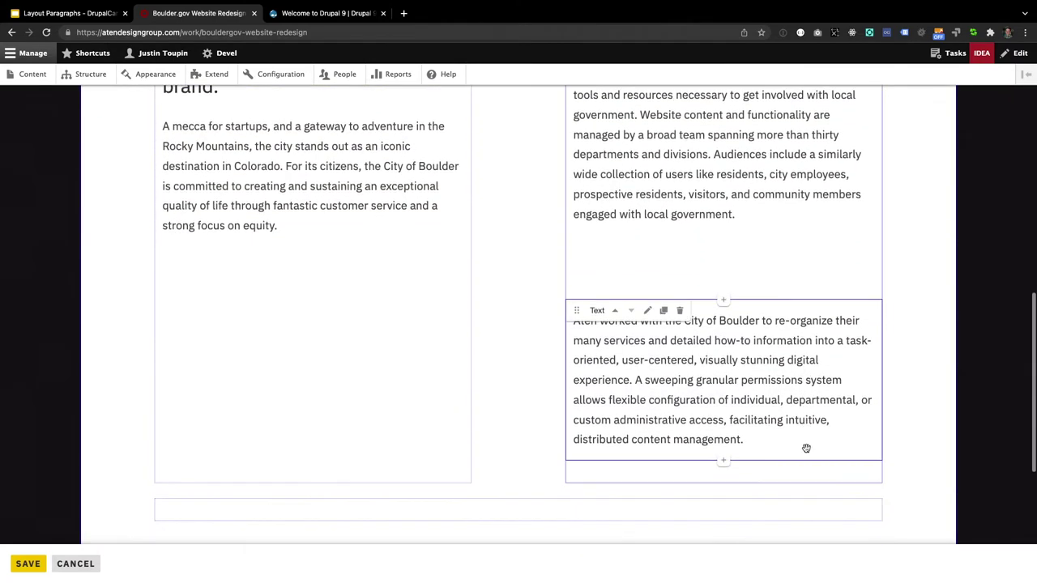
- Style the text section's Primary region with Padded padding and a pale blue-grey background color
scroll(806, 449, "up", 4)
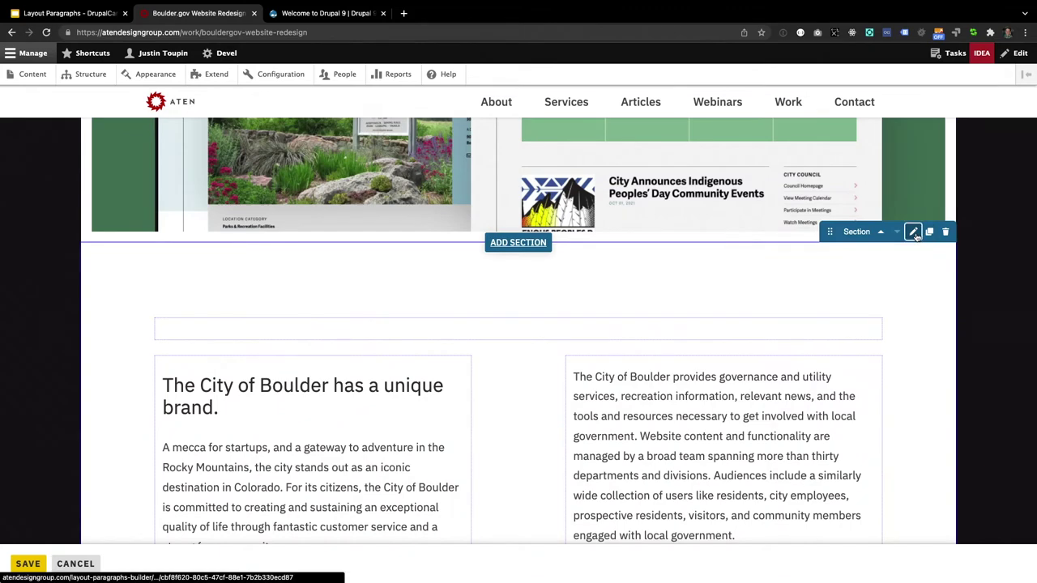
left_click(912, 232)
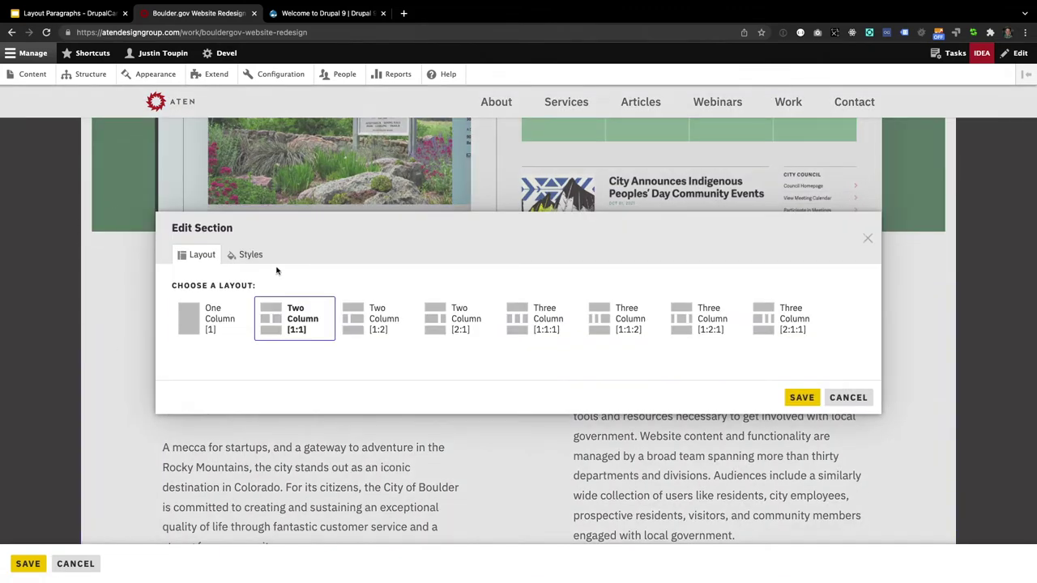
left_click(250, 256)
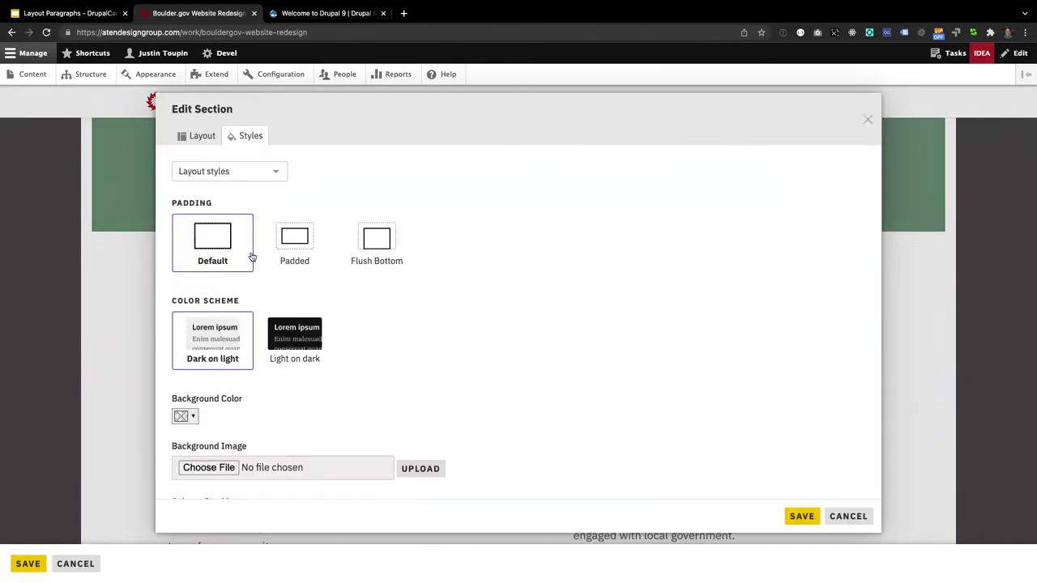
left_click(221, 172)
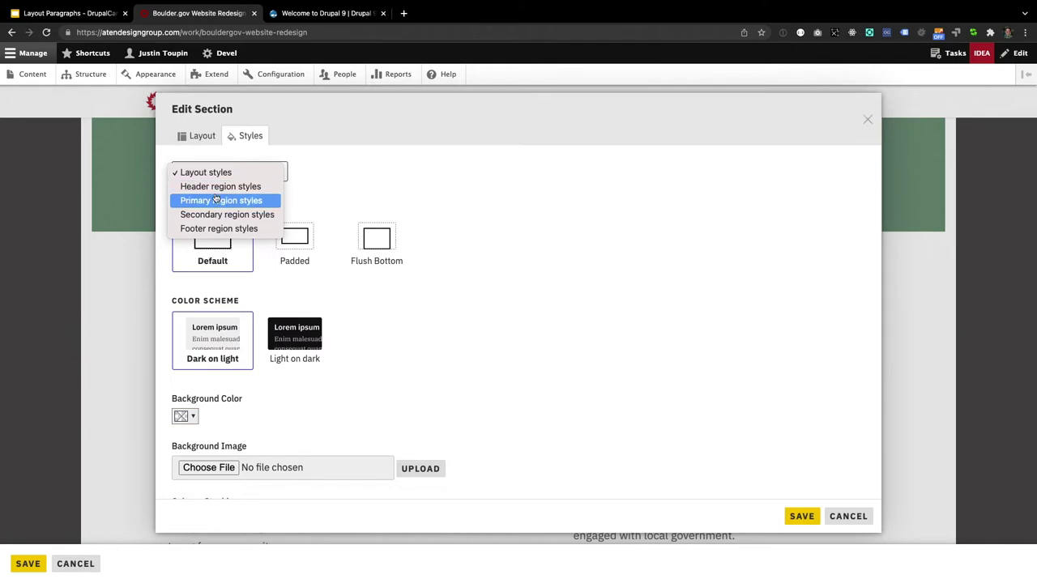
left_click(216, 200)
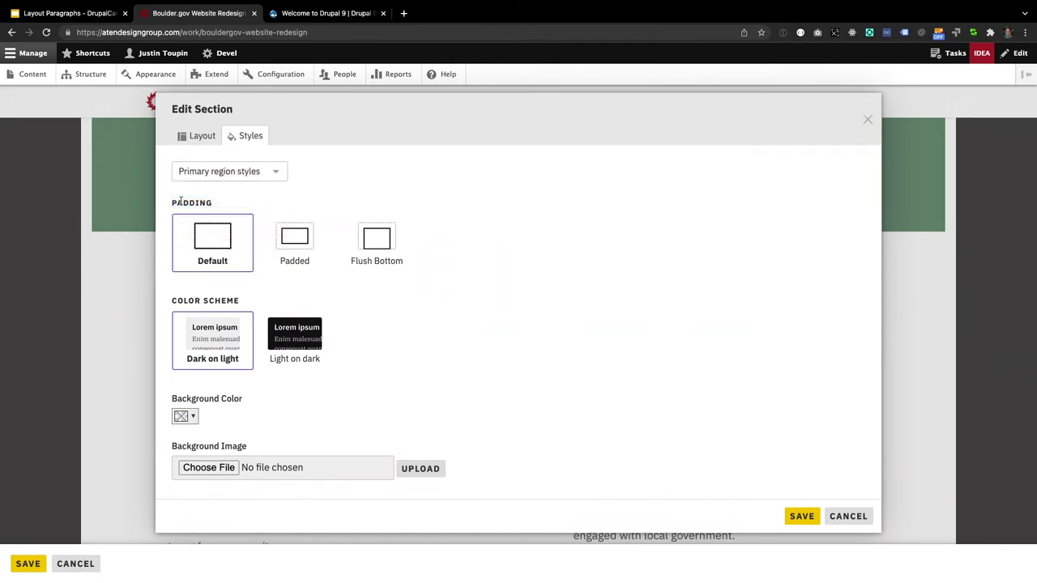
left_click(314, 254)
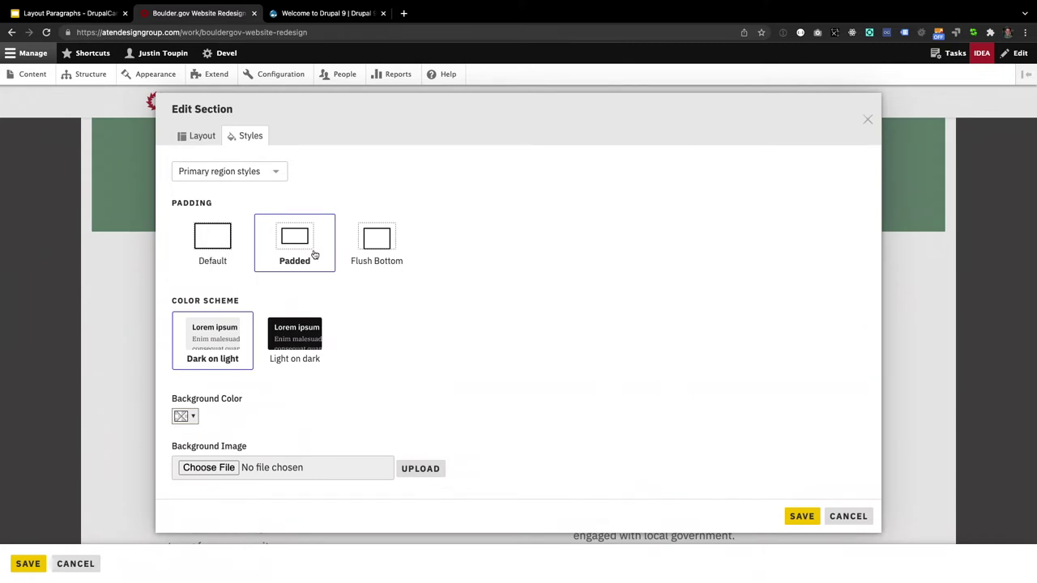
left_click(180, 415)
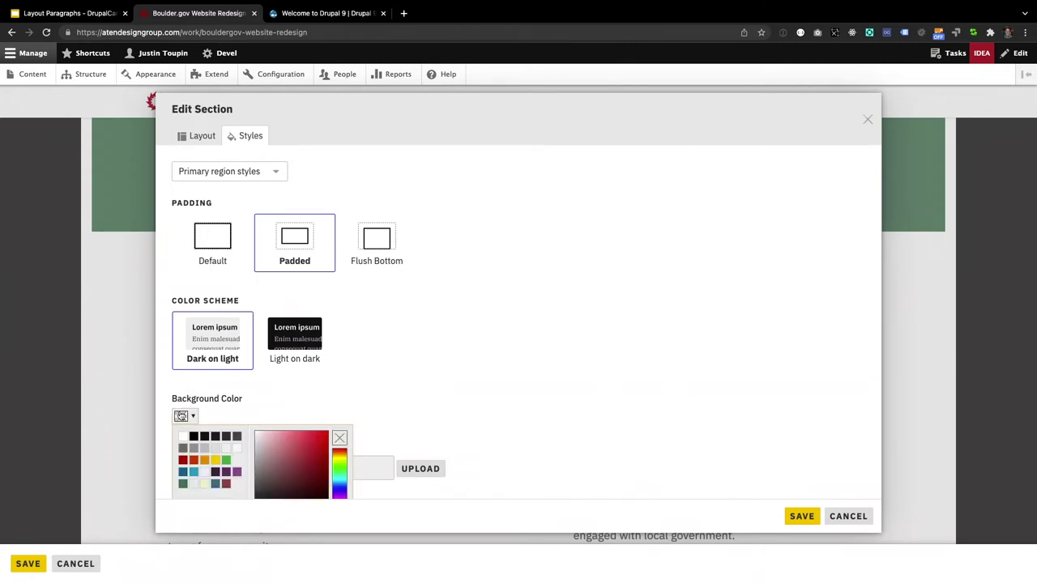
left_click(193, 484)
left_click(792, 519)
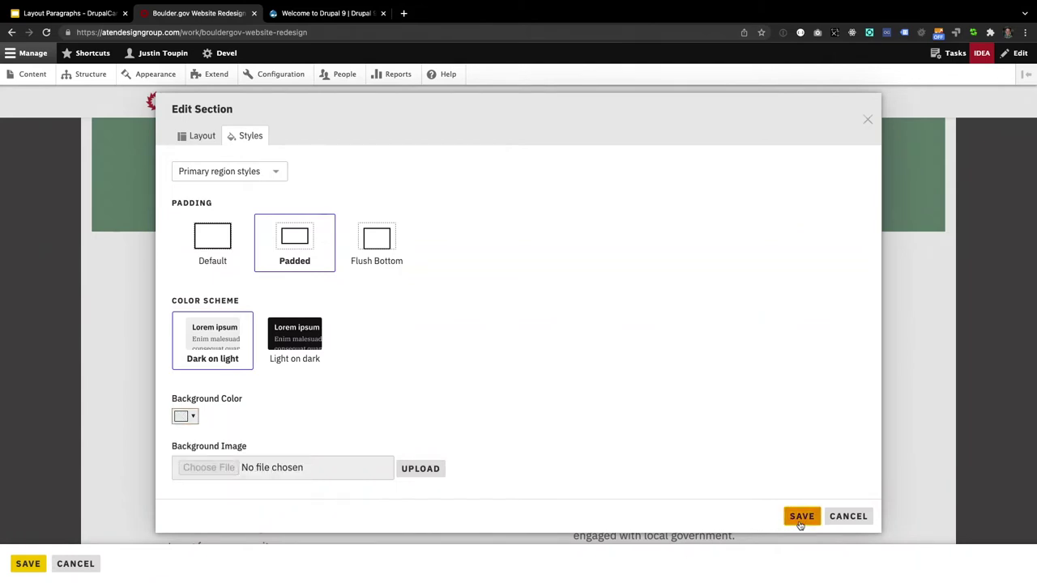
- Remove the trailing blank line from the text starting "The City of Boulder provides governance and utility services"
scroll(842, 494, "down", 3)
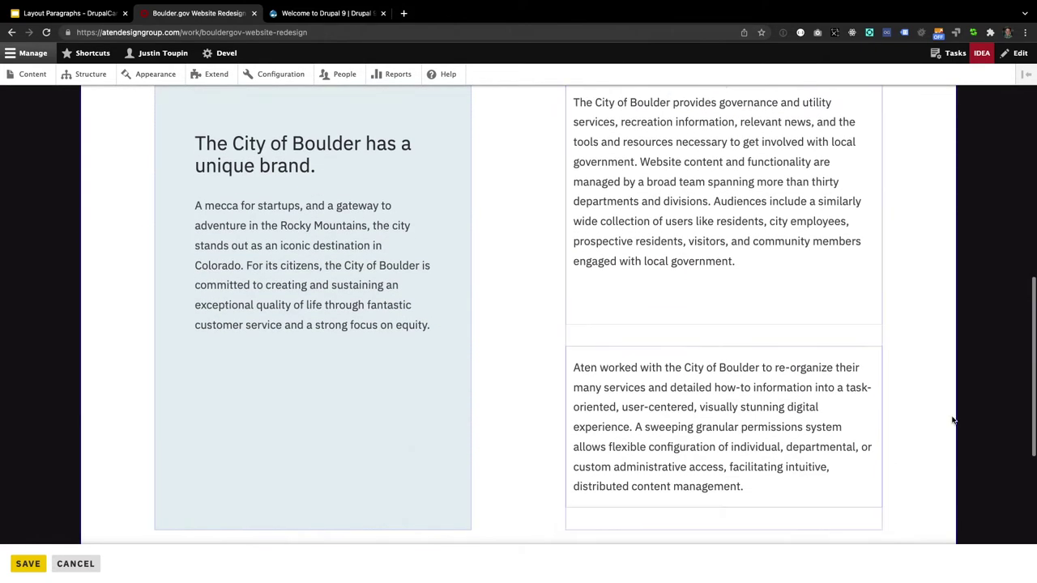
left_click(819, 290)
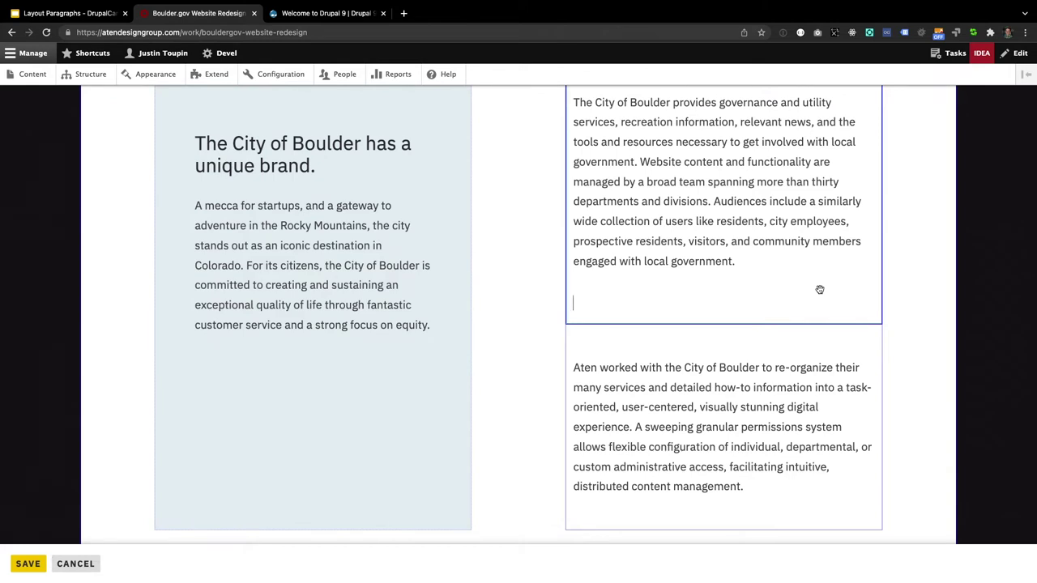
key("BackSpace")
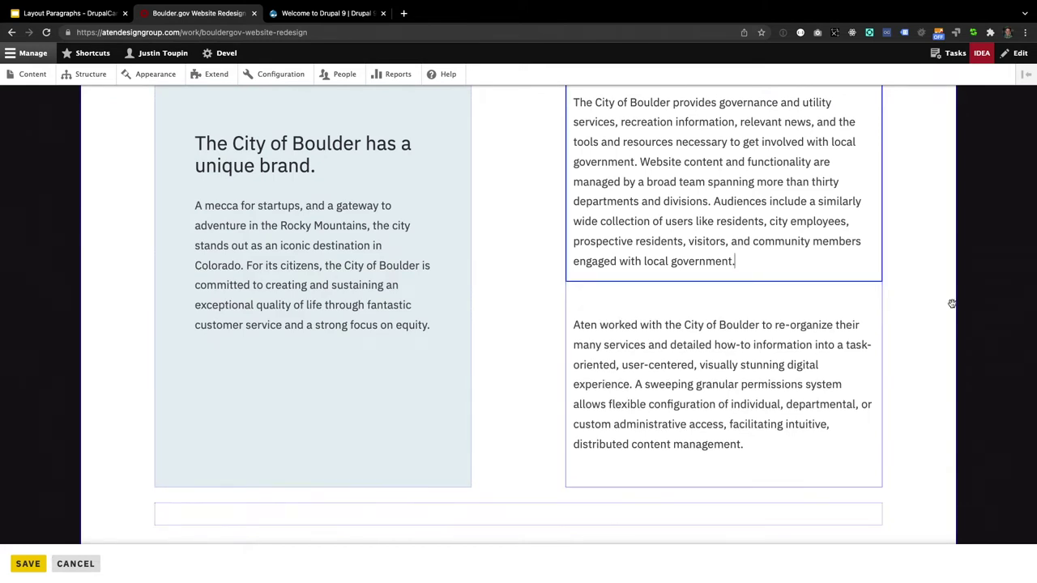
left_click(975, 307)
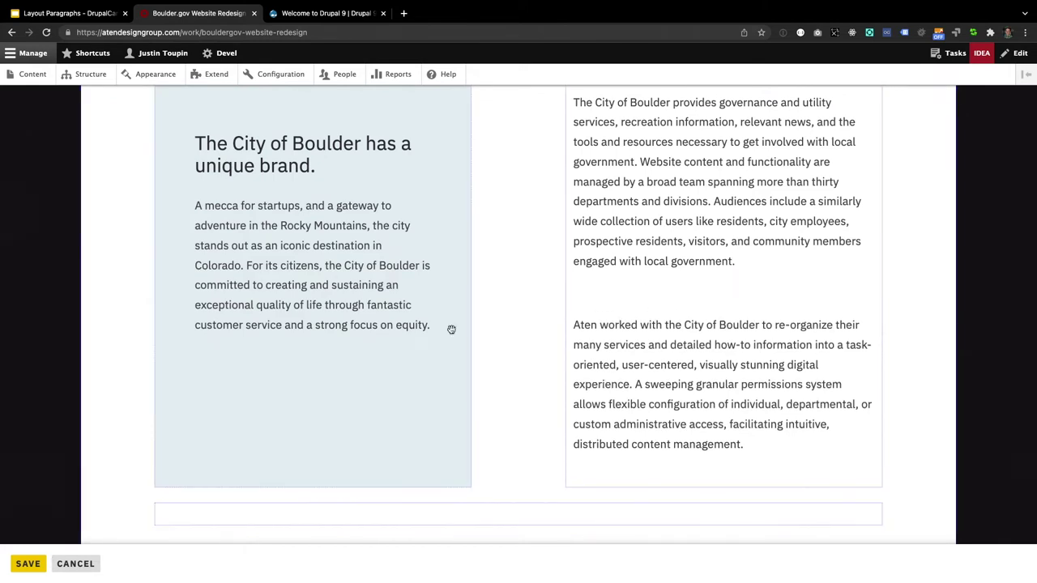
- Save the page content and close the layout editor
left_click(28, 565)
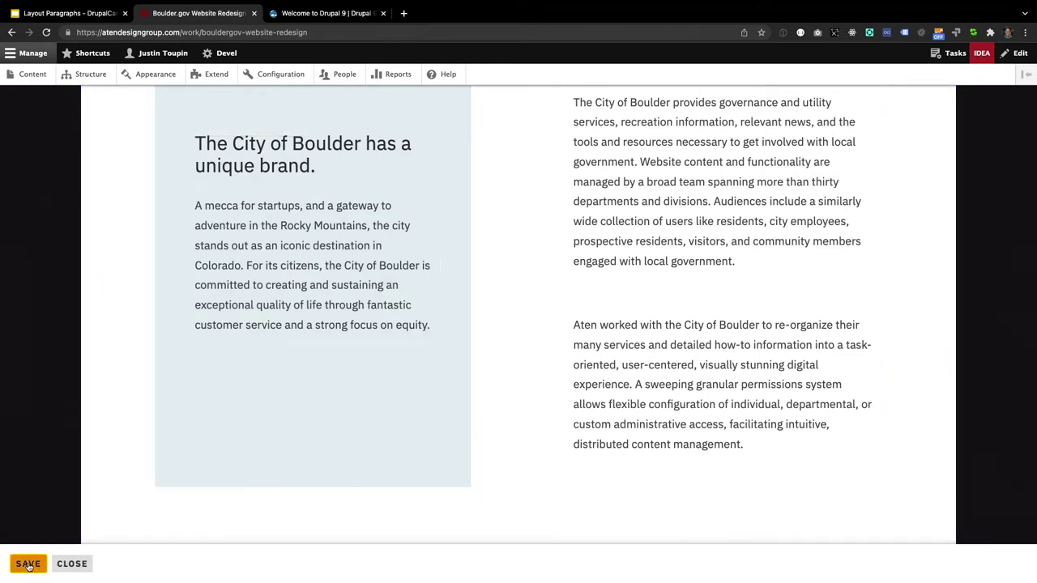
left_click(73, 565)
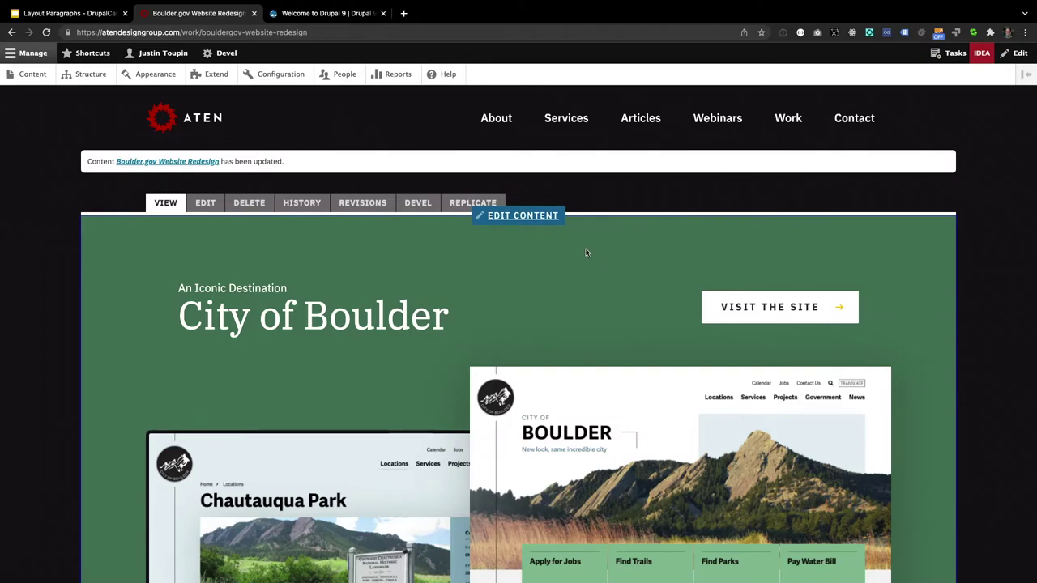
- Open the page content for editing and add a One Column [1] section at the end of the page
left_click(513, 216)
scroll(508, 256, "down", 8)
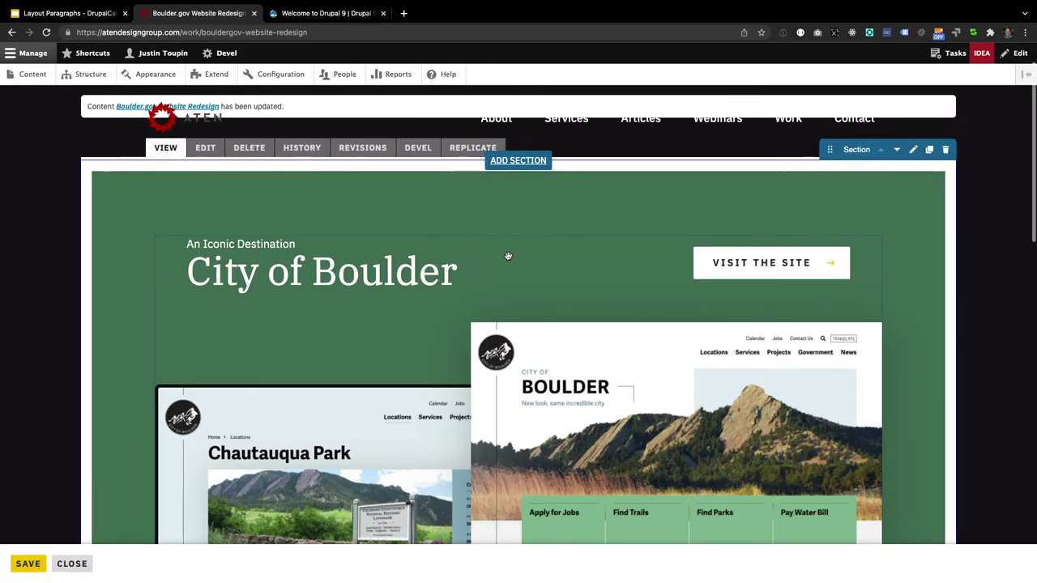
scroll(507, 256, "down", 6)
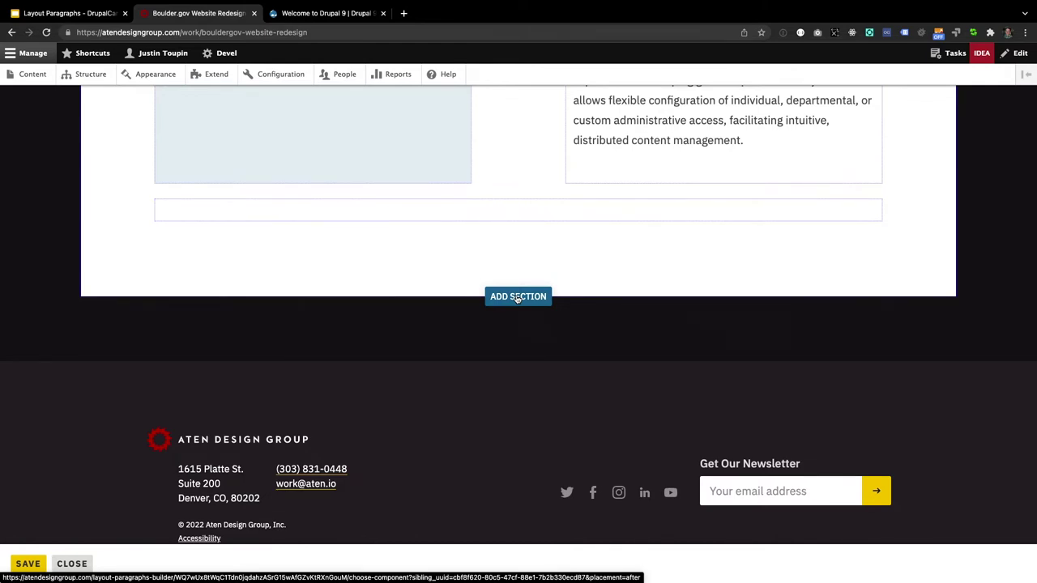
scroll(517, 298, "up", 7)
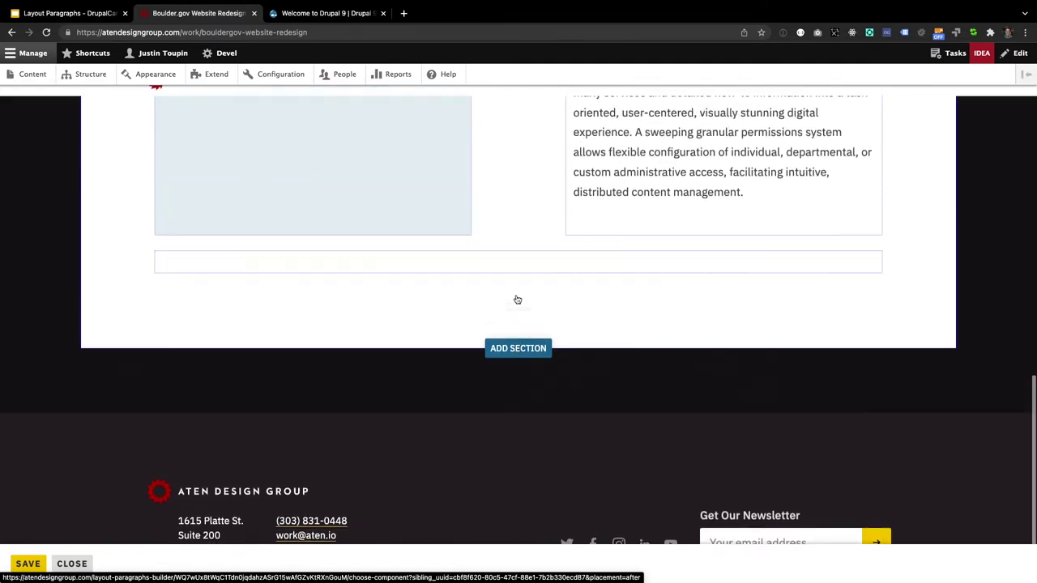
scroll(518, 300, "down", 7)
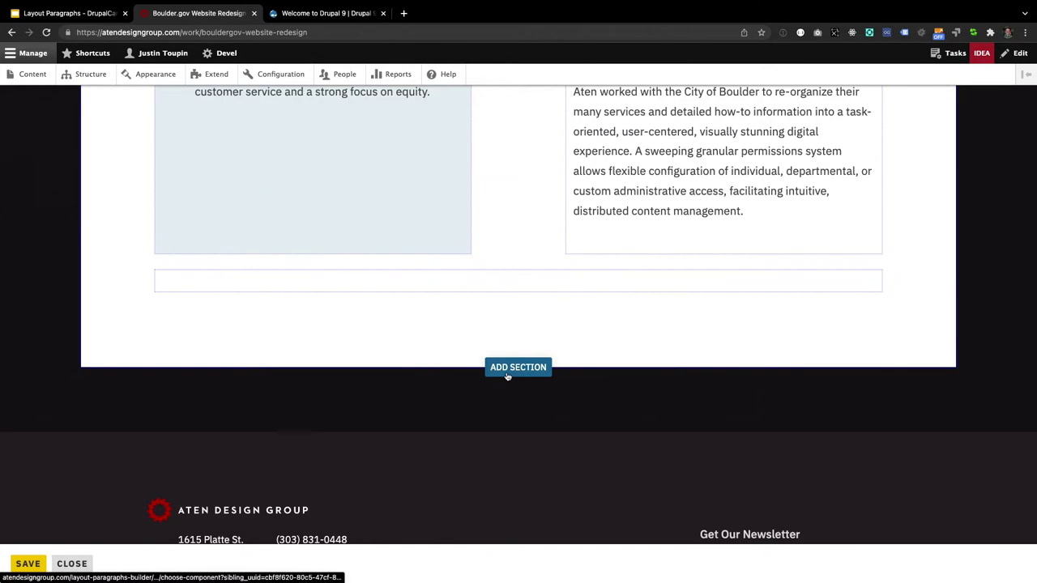
left_click(516, 368)
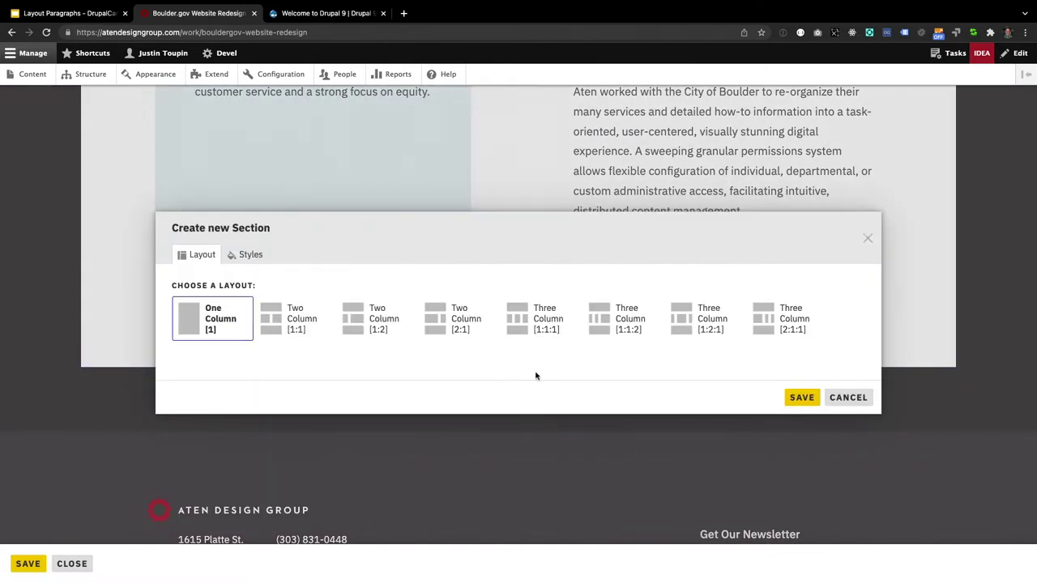
left_click(802, 396)
- Give the new one-column section a pale yellow background color, rgb(246, 239, 211)
scroll(705, 426, "down", 2)
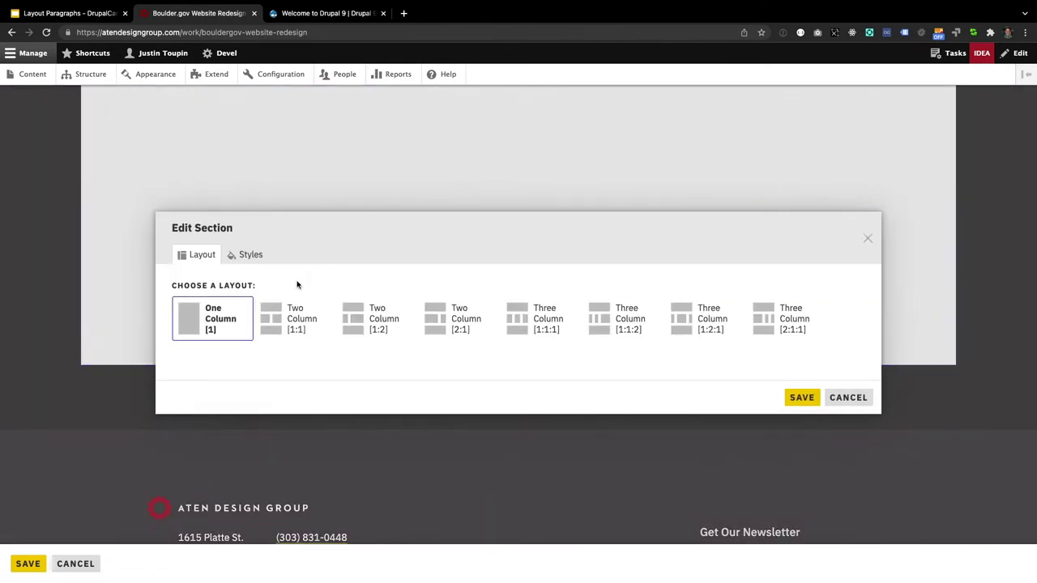
left_click(260, 254)
scroll(268, 440, "down", 2)
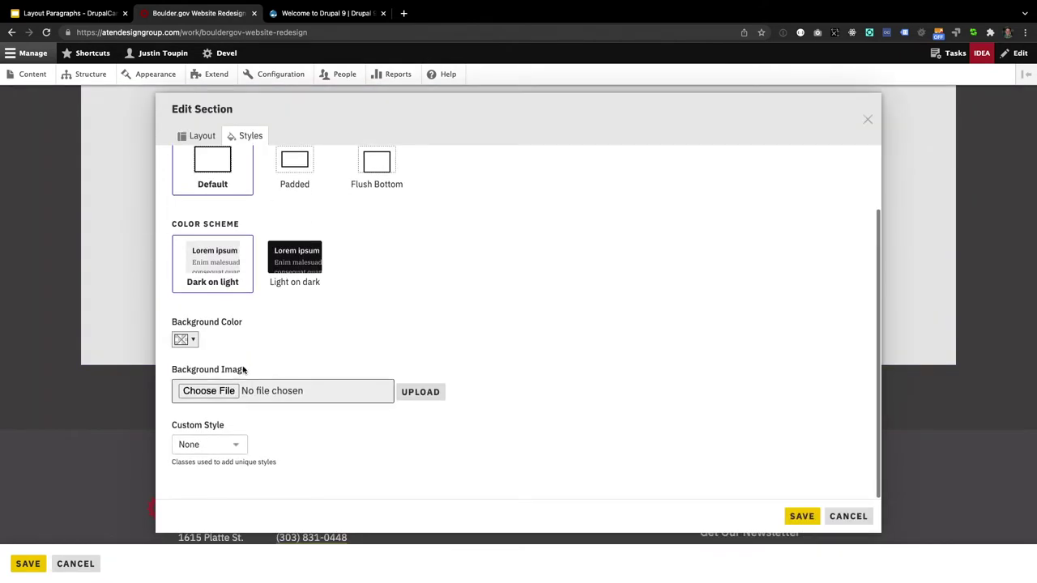
left_click(192, 339)
left_click(204, 408)
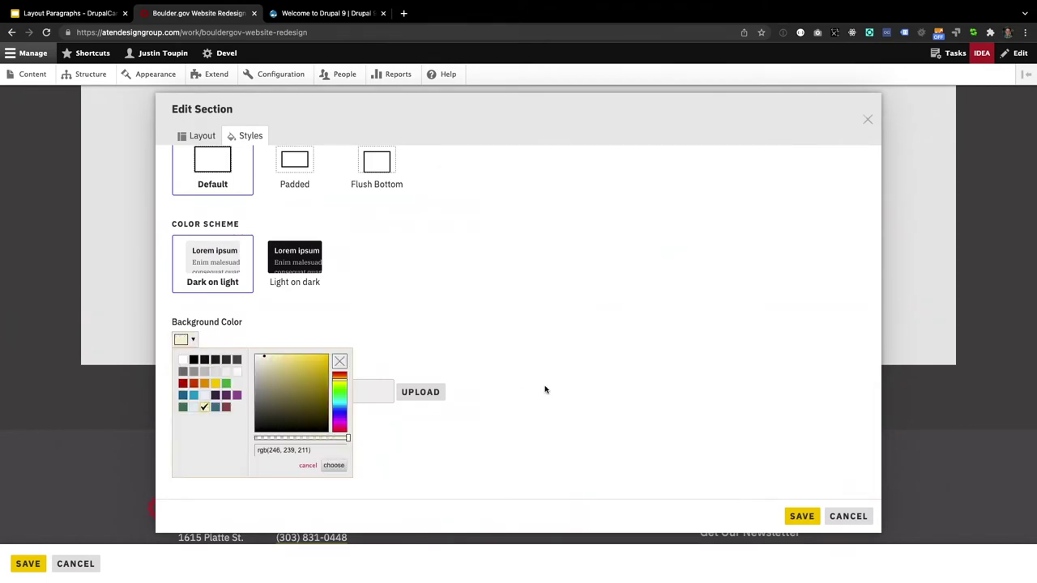
left_click(545, 390)
left_click(802, 519)
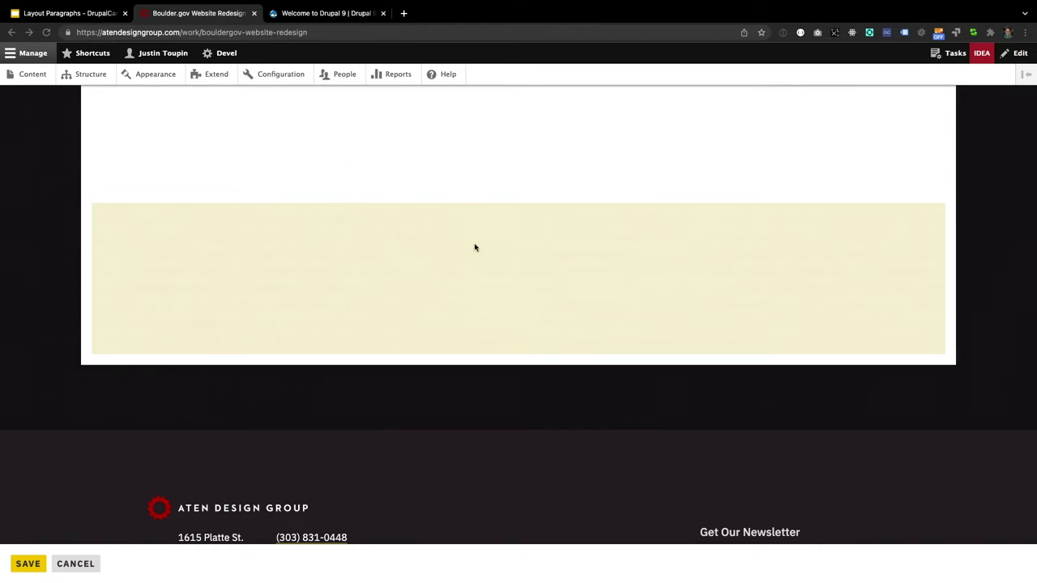
- Add a text component to the pale yellow section containing "Key Challenges" and the three challenge statements starting "Input from a diverse team"
left_click(486, 261)
left_click(518, 281)
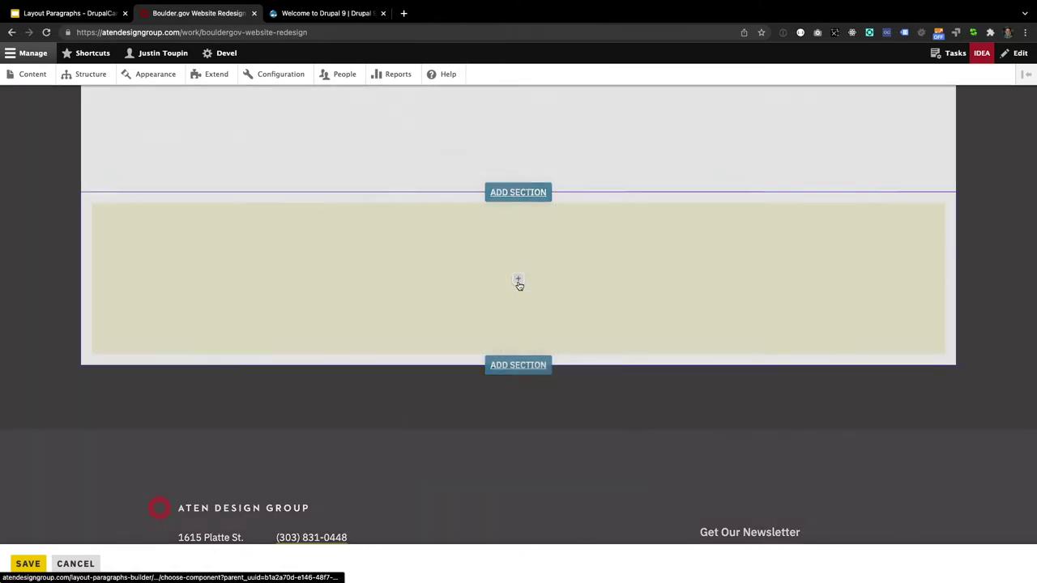
left_click(489, 298)
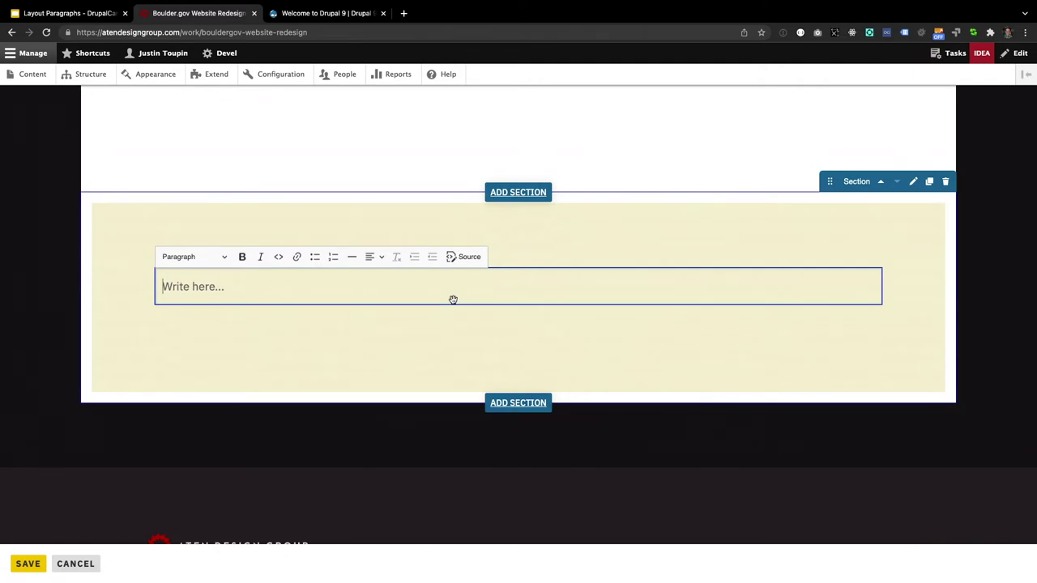
type("Key Challenges Input from a diverse team across nearly thirty departments — each with their own project priorities and aspirations — needed to be carefully organized and considered to ensure we built the right thing for all of the City of Boulder’s various stakeholders. A wide selection of government services, governance news and information, and citizen task-related how-tos had to be dead simple to find — breaking away from a counterintuitive legacy organization schema based on departmental structure. Content management needed to be granularly distributed across twenty-eight distinct departments, each responsible for their own landing pages, services, articles, news, events and more.")
- Separate the "Key Challenges" line and each of the three challenge statements into their own paragraphs
key("Up")
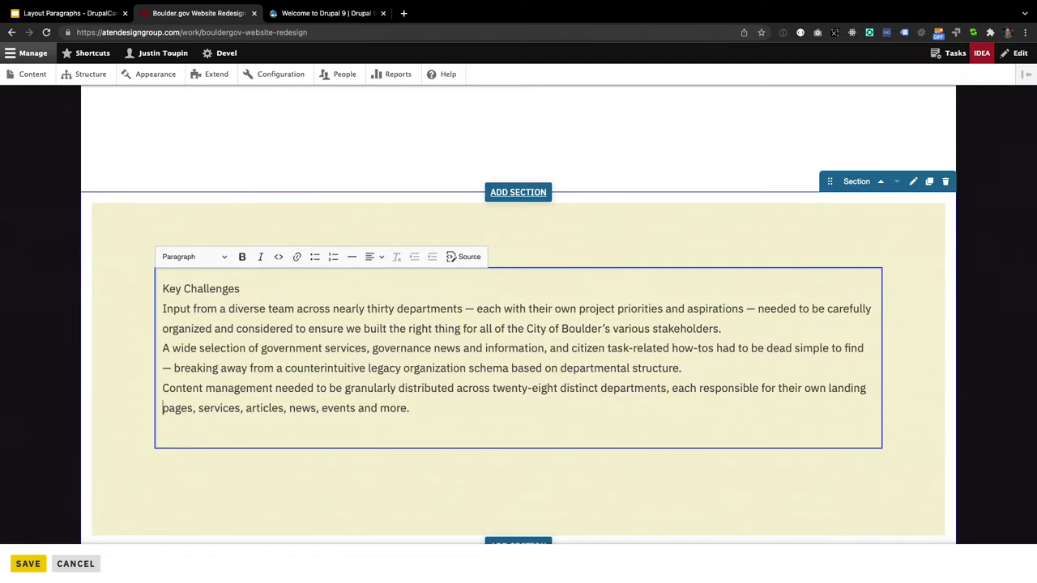
key("BackSpace")
key("Return")
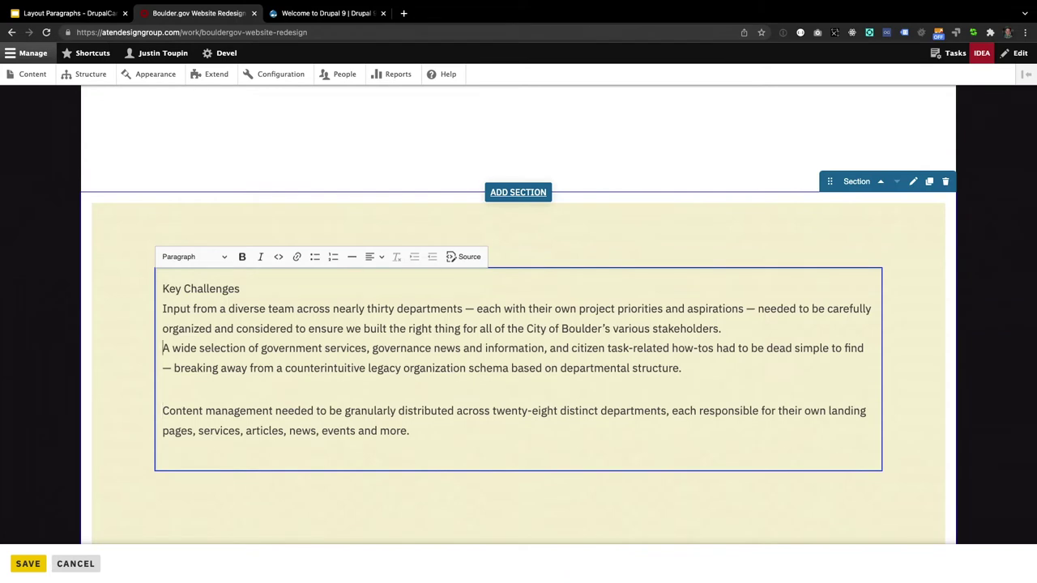
key("BackSpace")
key("Return")
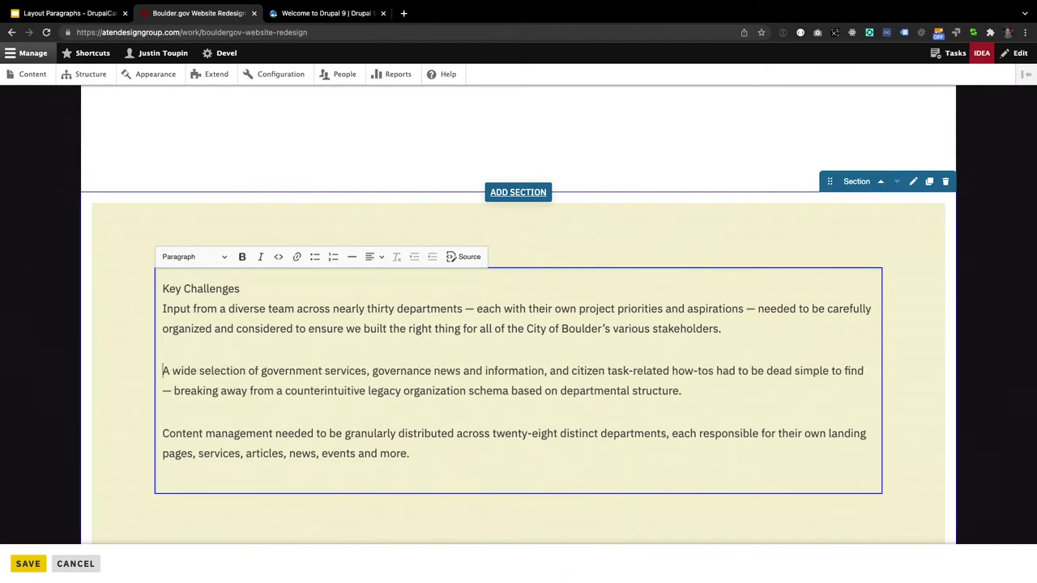
key("BackSpace")
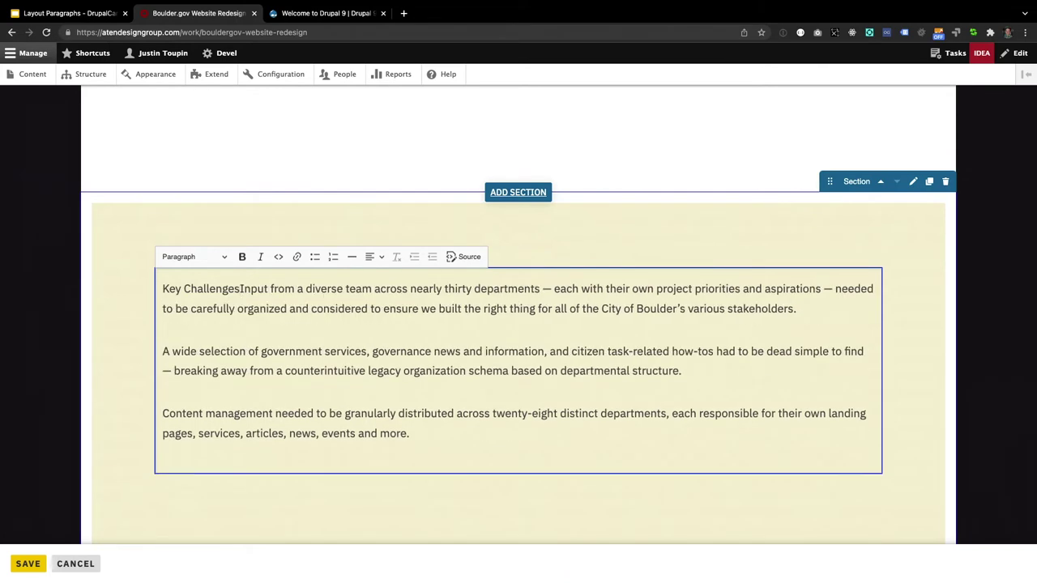
key("Return")
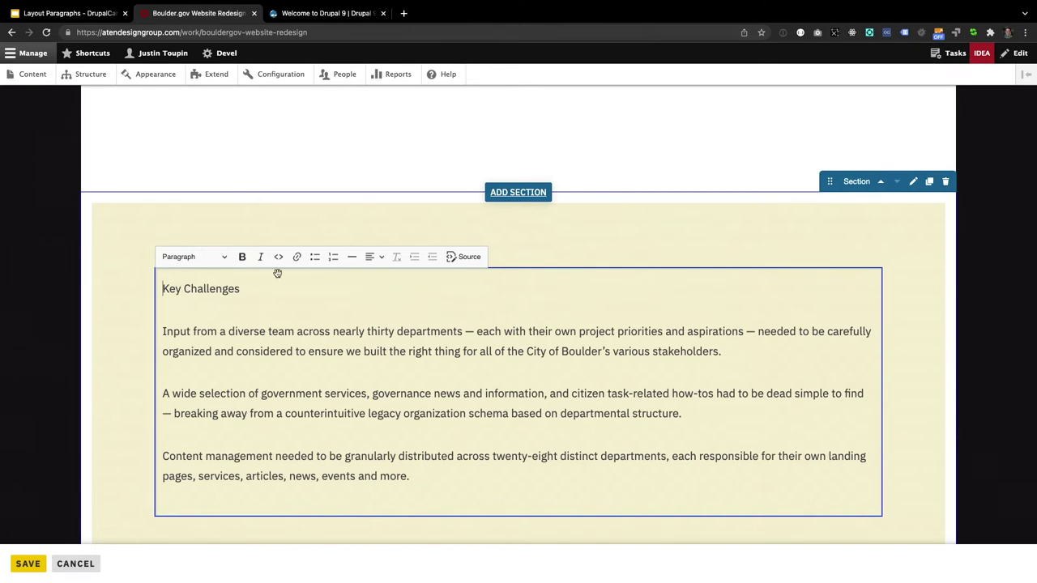
- Format "Key Challenges" as Heading 2 and turn the three paragraphs below it into a bulleted list
left_click(225, 258)
left_click(212, 291)
left_click(268, 341)
key("super+shift+Down")
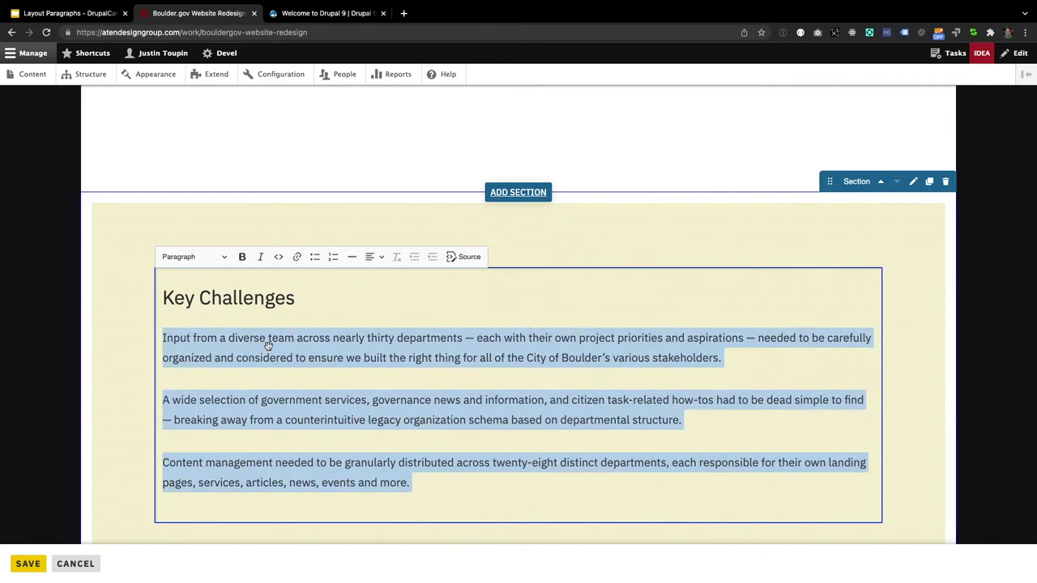
left_click(314, 258)
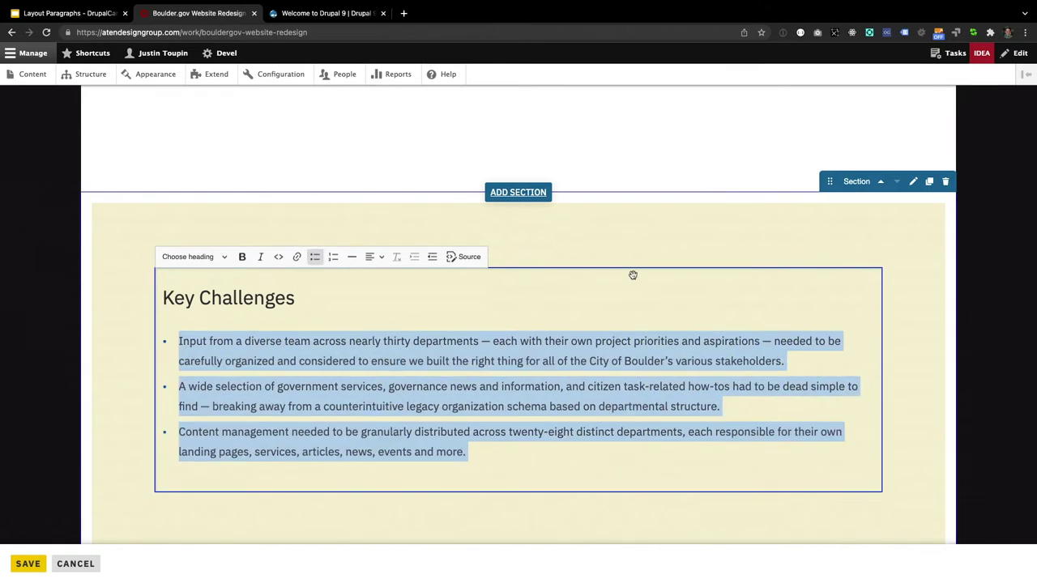
left_click(953, 170)
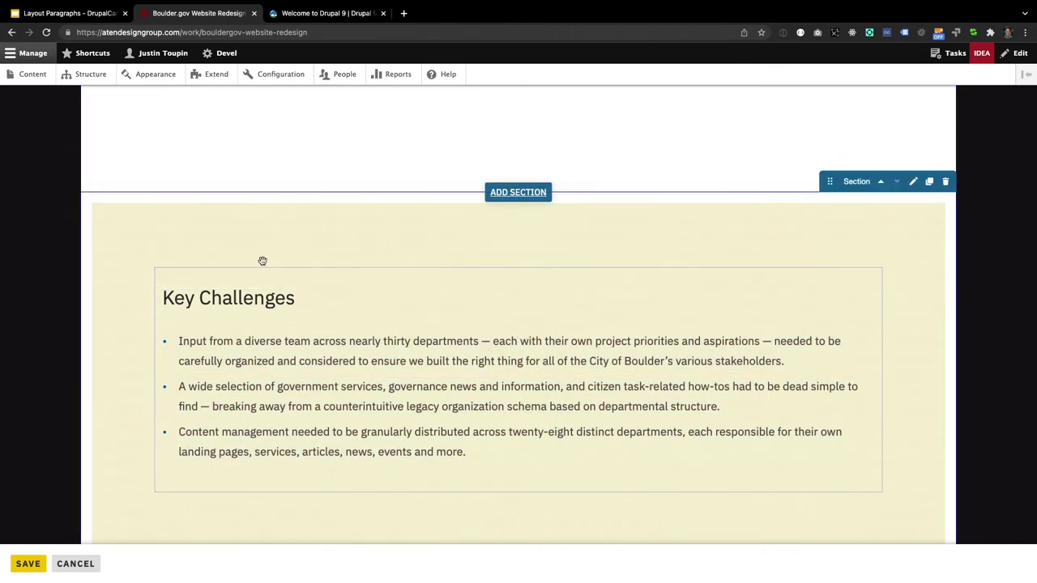
- Set the Key Challenges text's list style to Horizontal List and save it
left_click(237, 279)
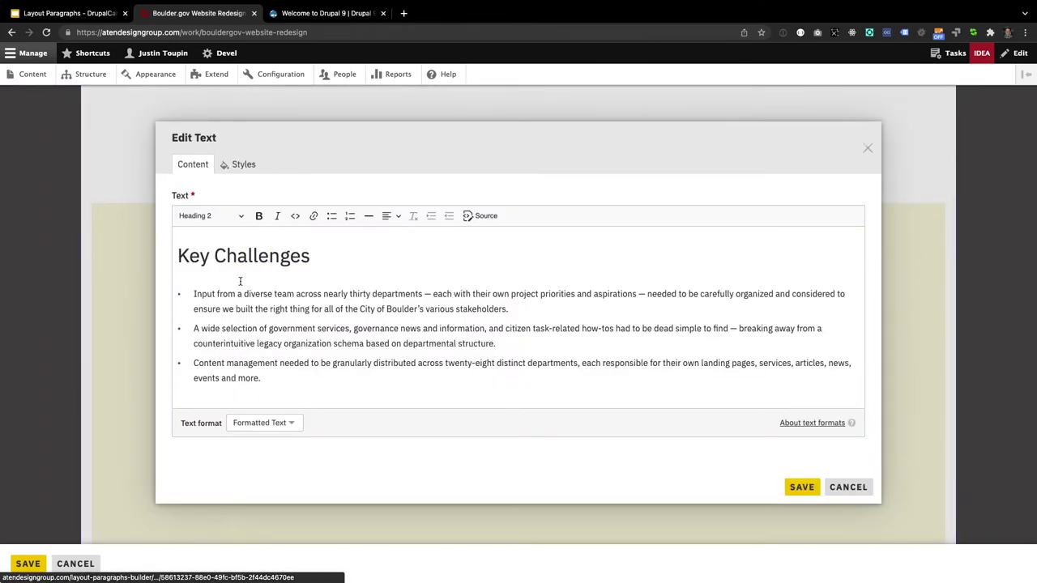
left_click(241, 166)
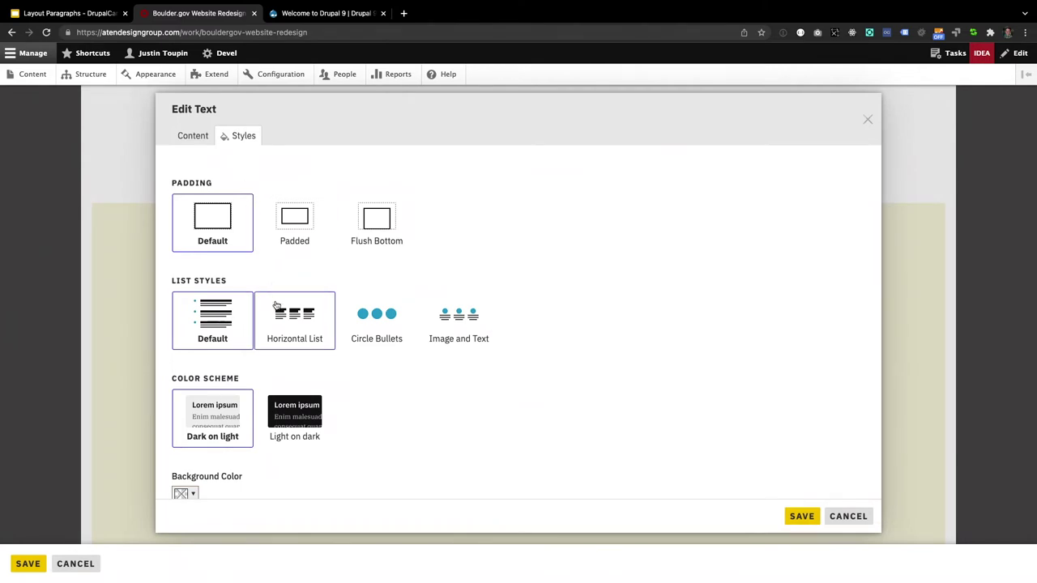
left_click(277, 328)
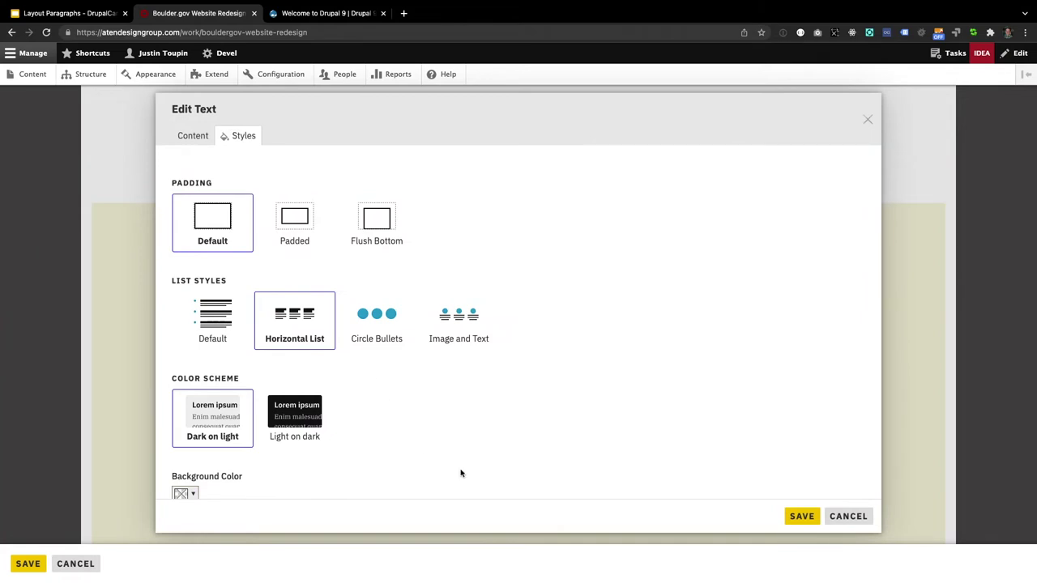
left_click(805, 517)
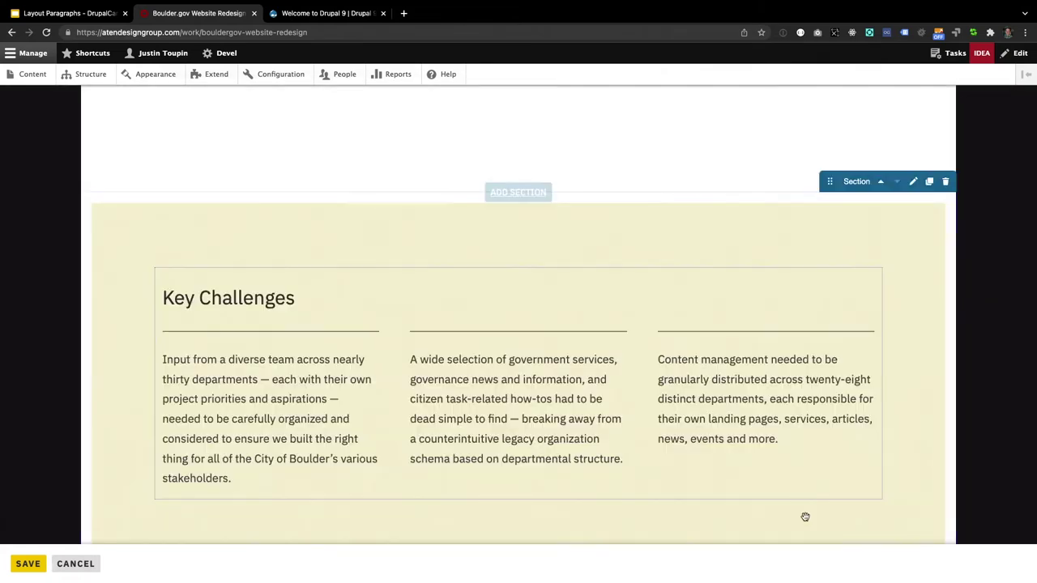
- Duplicate the whole Key Challenges section
scroll(805, 517, "down", 1)
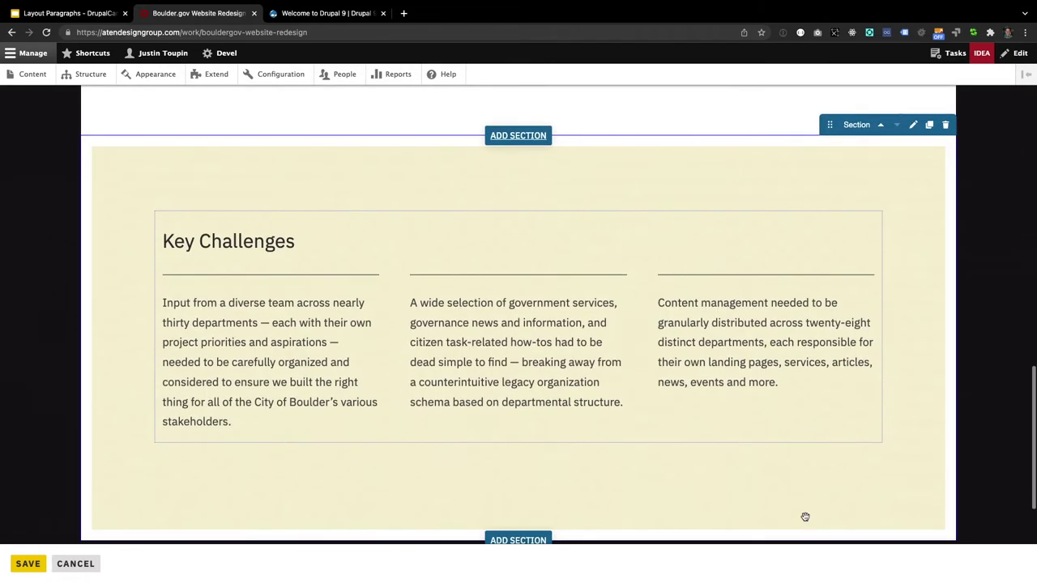
scroll(762, 338, "down", 2)
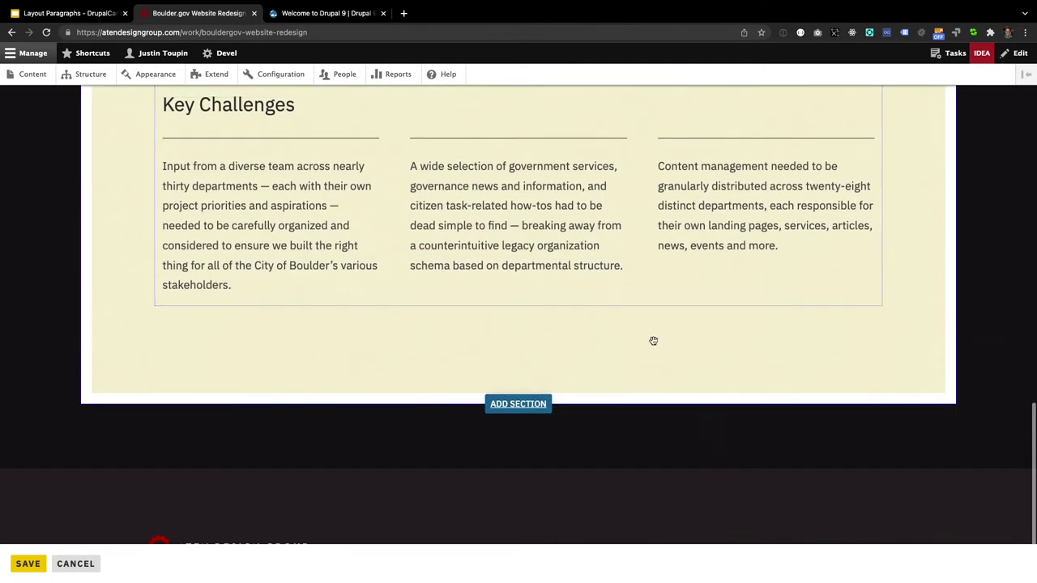
scroll(654, 343, "up", 1)
scroll(771, 220, "up", 2)
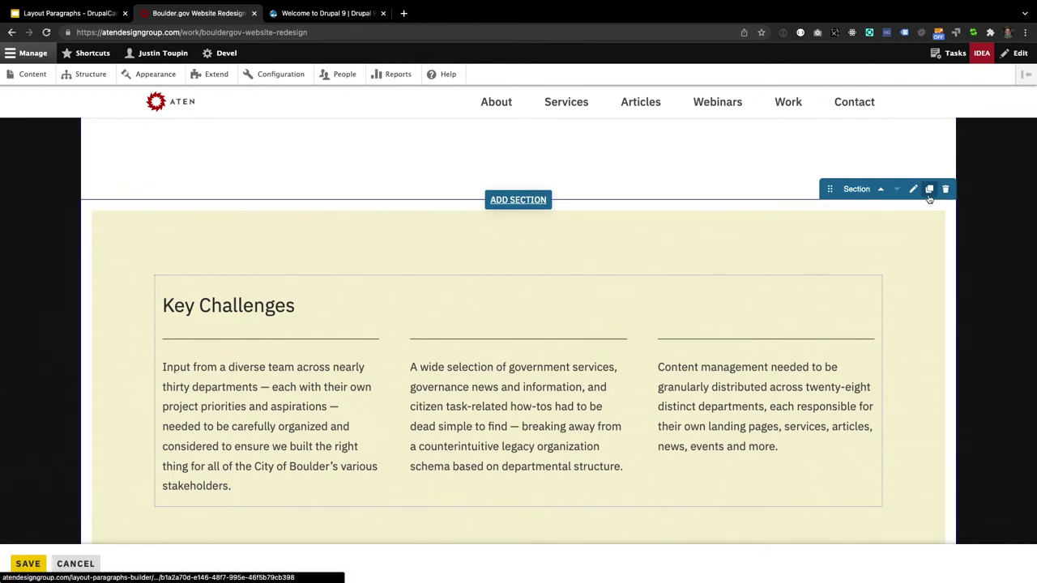
left_click(929, 191)
scroll(929, 199, "down", 2)
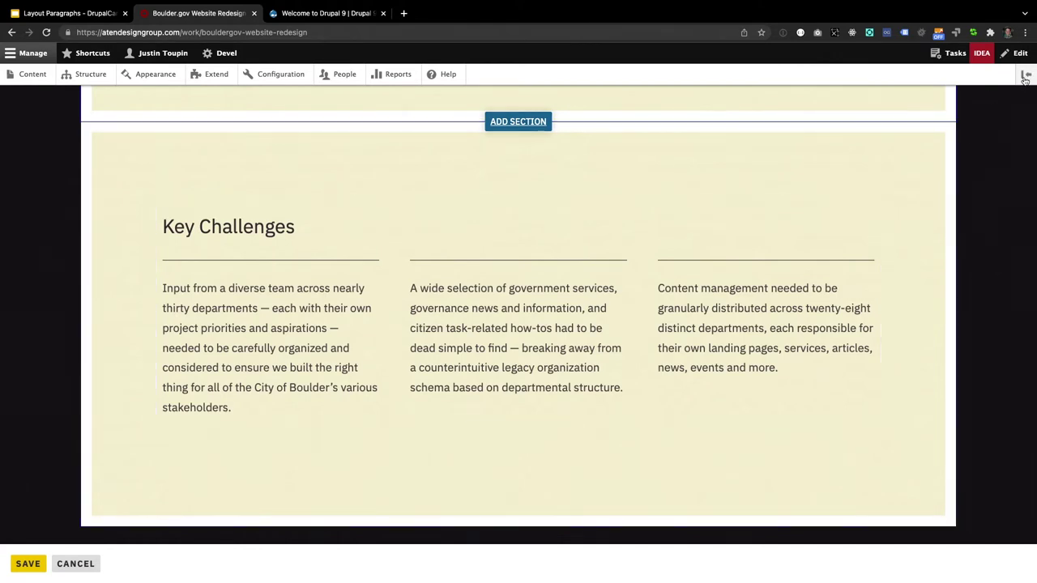
- Clear the background color of the duplicated Key Challenges section and save its styles
left_click(919, 116)
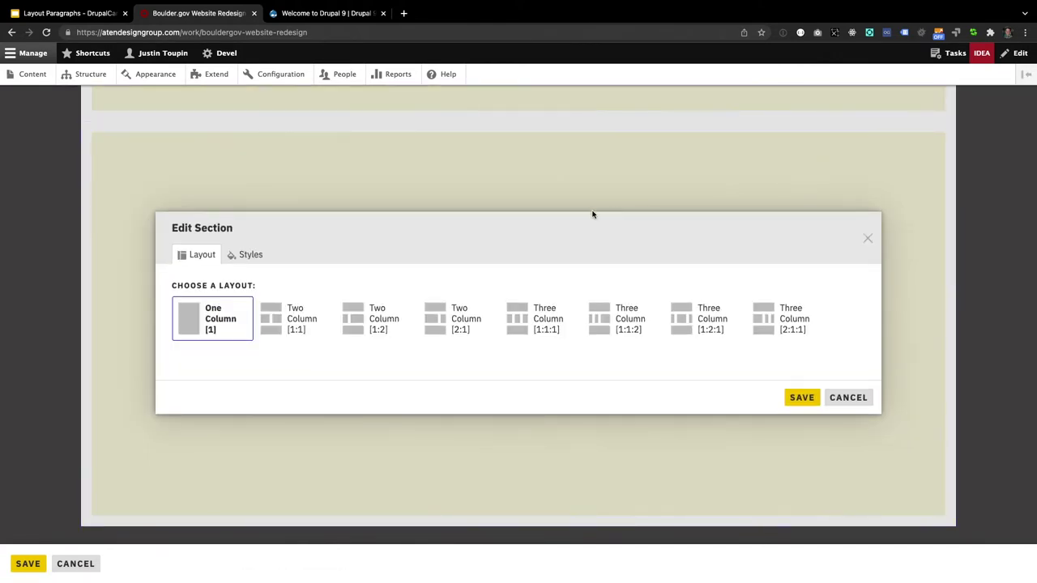
left_click(251, 255)
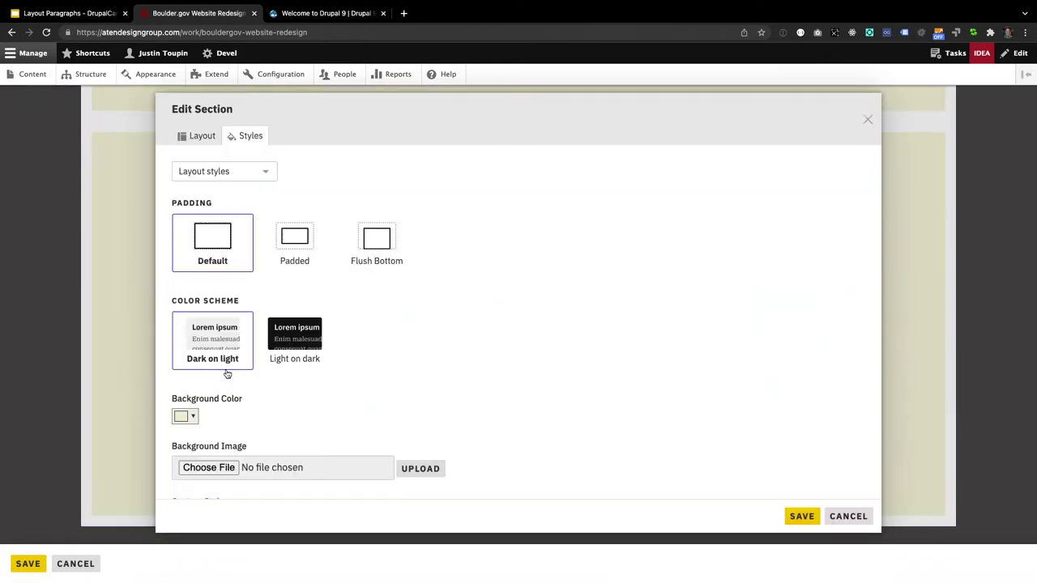
left_click(192, 416)
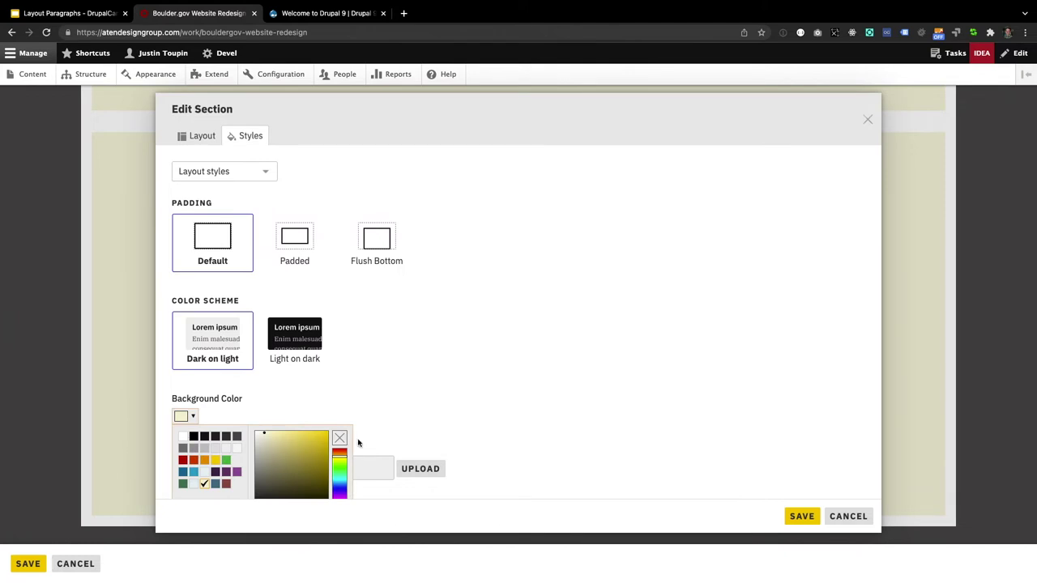
left_click(340, 437)
left_click(551, 416)
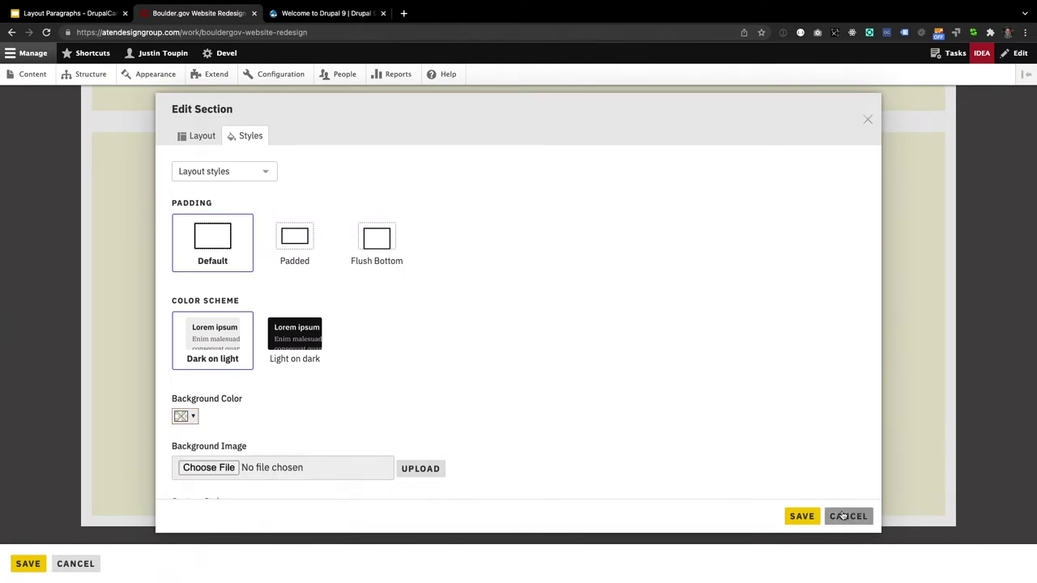
left_click(796, 515)
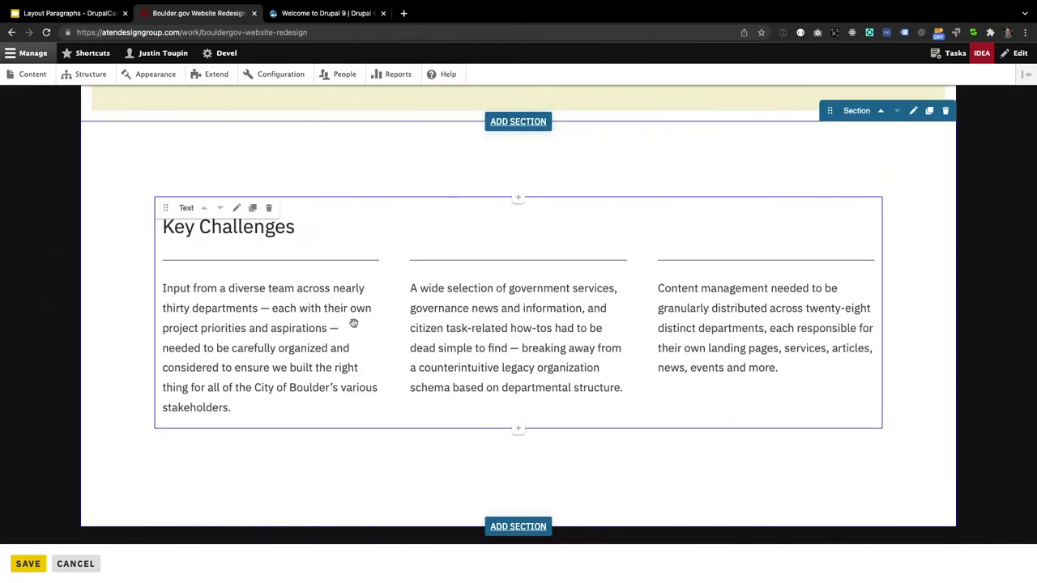
- Replace the duplicated section's heading with "The Solution" and place the cursor at the start of its first list item
left_click(296, 233)
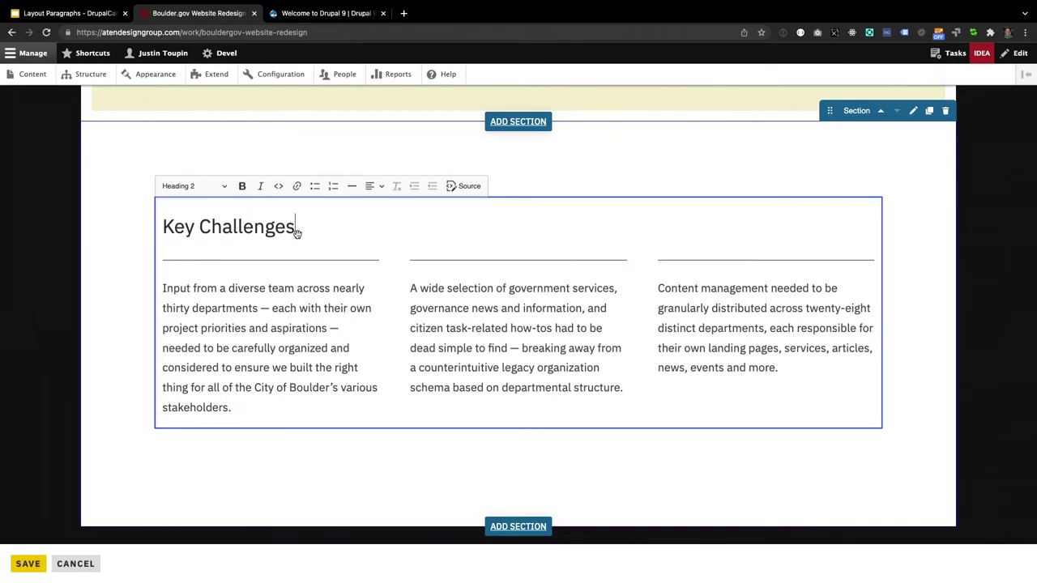
triple_click(297, 233)
type("The Solution")
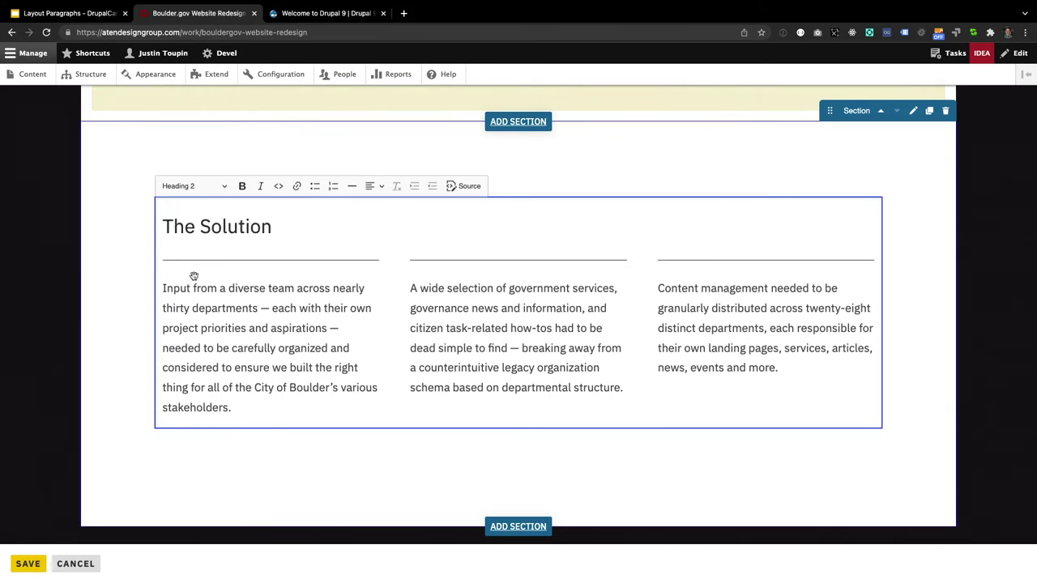
left_click(160, 279)
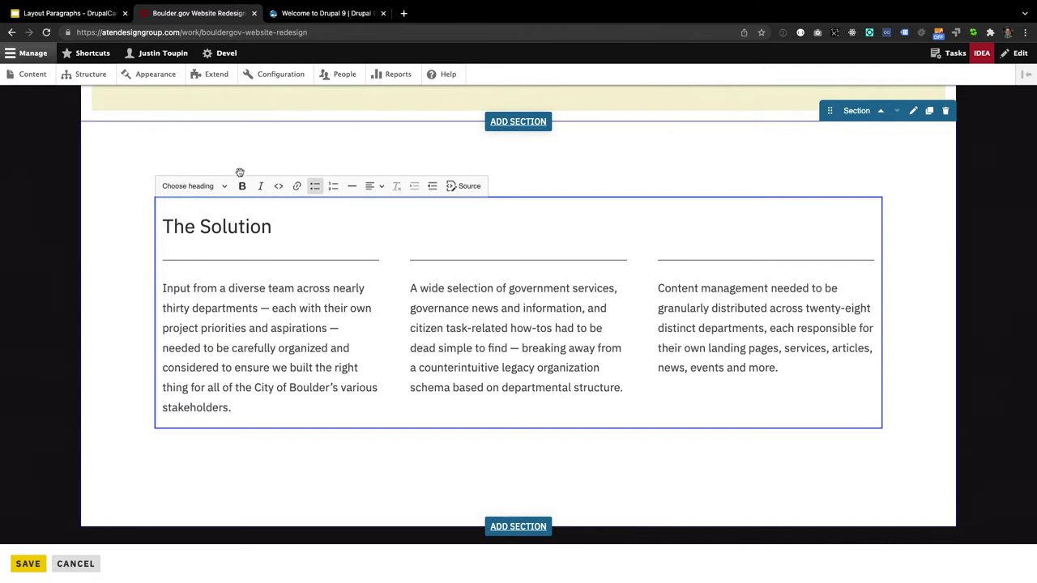
- Replace the three list items in The Solution's text with the solution copy beginning "From a round table thirty-person project kickoff"
left_click(72, 187)
mouse_move(196, 203)
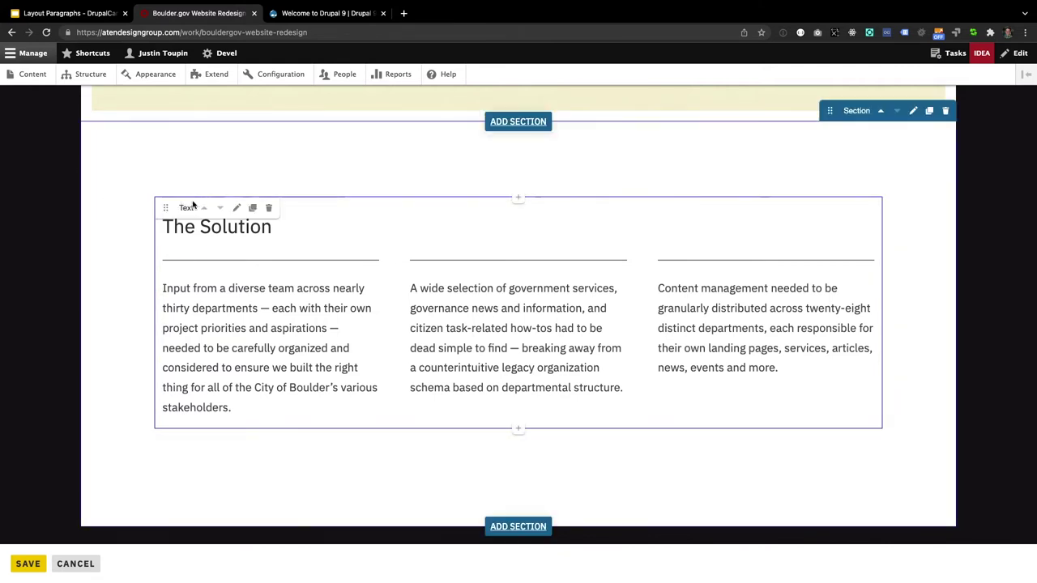
left_click(235, 206)
left_click(232, 289)
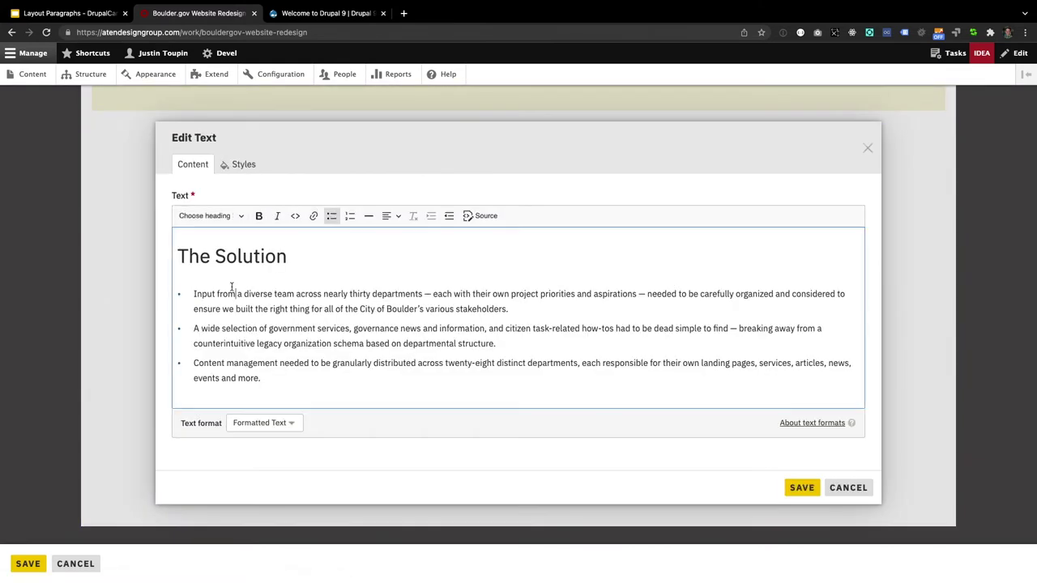
key("ctrl+shift+End")
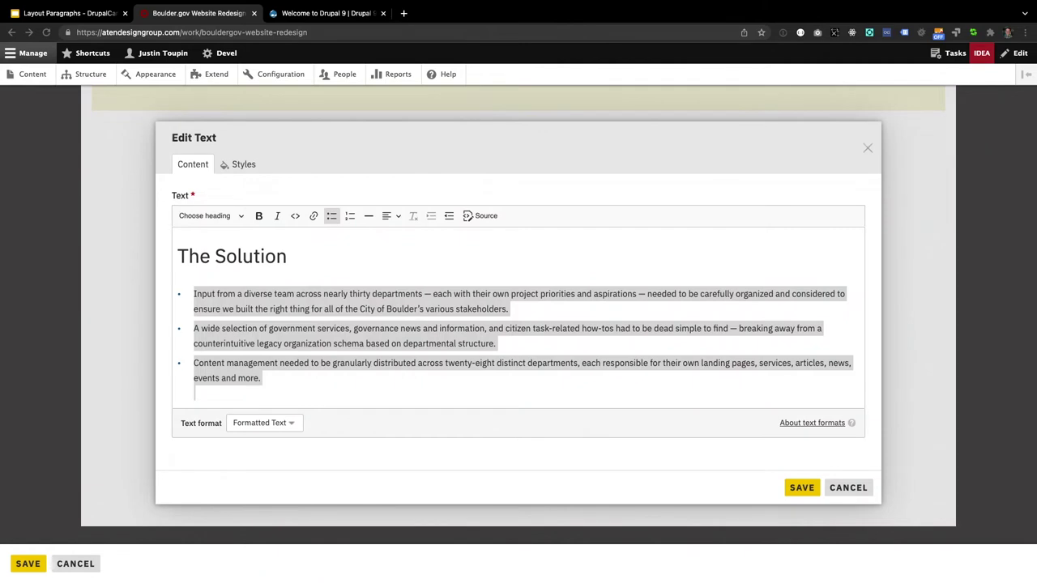
left_click(451, 324)
left_click(453, 308)
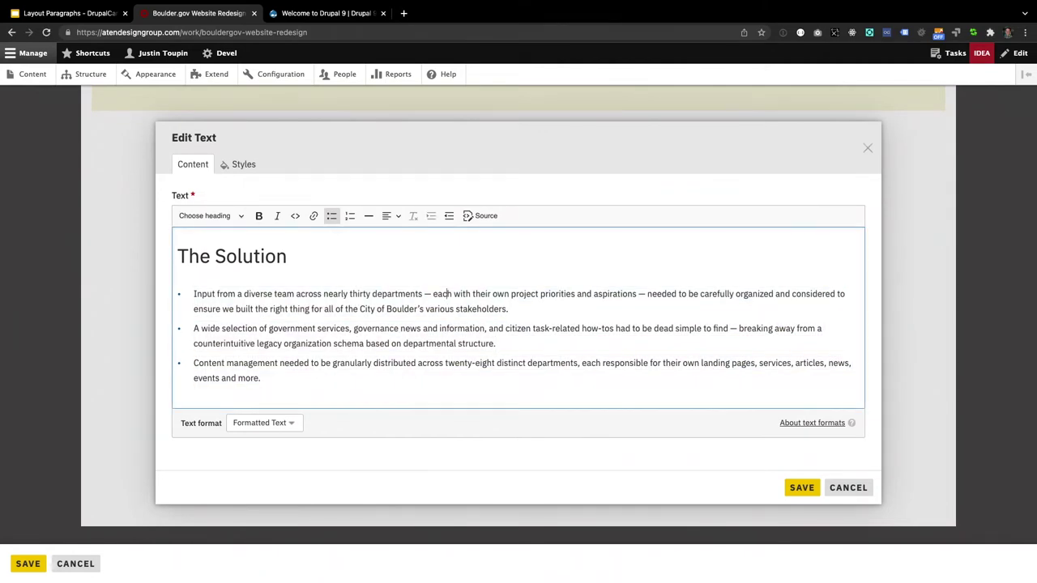
key("ctrl+shift+End")
type("From a round table thirty-person project kickoff through stakeholder surveys and core team identification, to launching and user testing a beta site — every step of the process examined a wide array of perspectives to guarantee the finished product served each unique audience. Content and services were reimagined with a users first approach that built empathy with audiences and drove to the core motivation of each website visit. Services, news, calendar events, and more put the user in the driver seat with dead simple navigation and advanced search functionality. A custom content permissions solution allows department managers to easily add or remove users from their teams, granting them configurable access to edit department content. The resulting permissions network intelligently distributes content management across nearly a hundred users.")
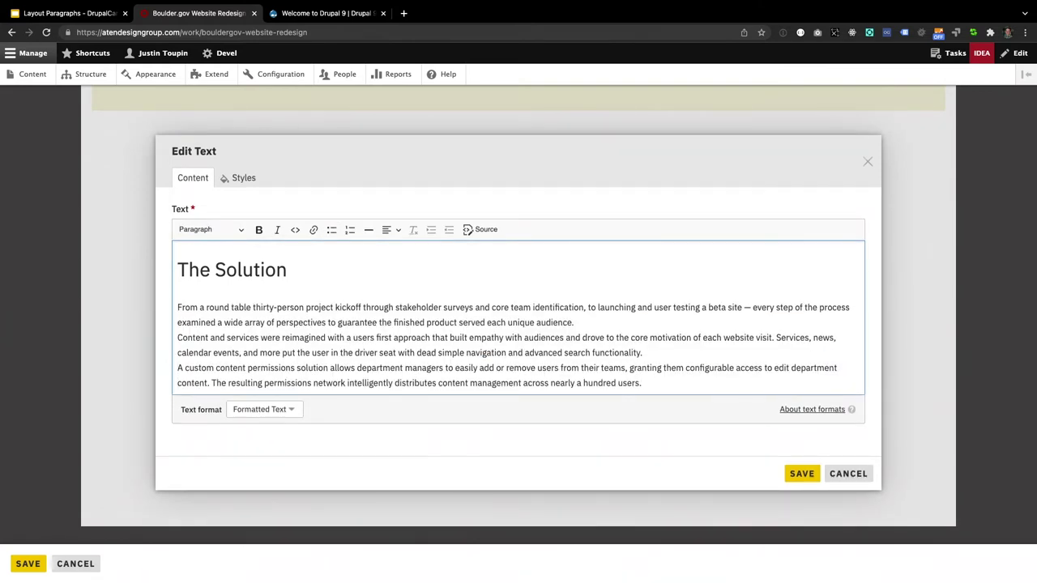
- Split the pasted solution copy into three paragraphs, starting at "Content and services" and "A custom content permissions solution"
key("BackSpace")
key("Return")
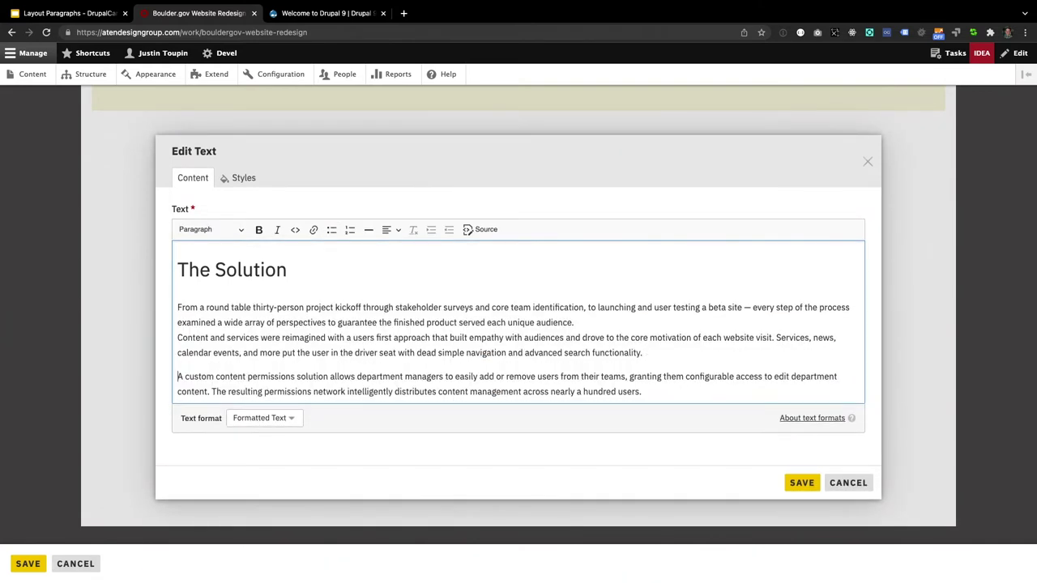
key("BackSpace")
key("Return")
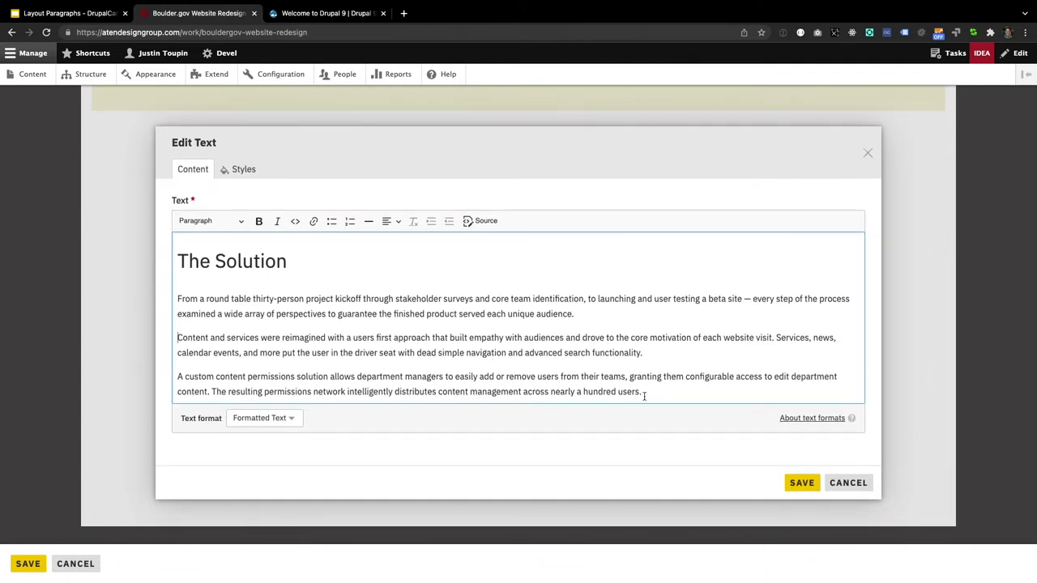
- Convert the three paragraphs under The Solution heading to a bulleted list and save the text
left_click_drag(657, 388, 174, 285)
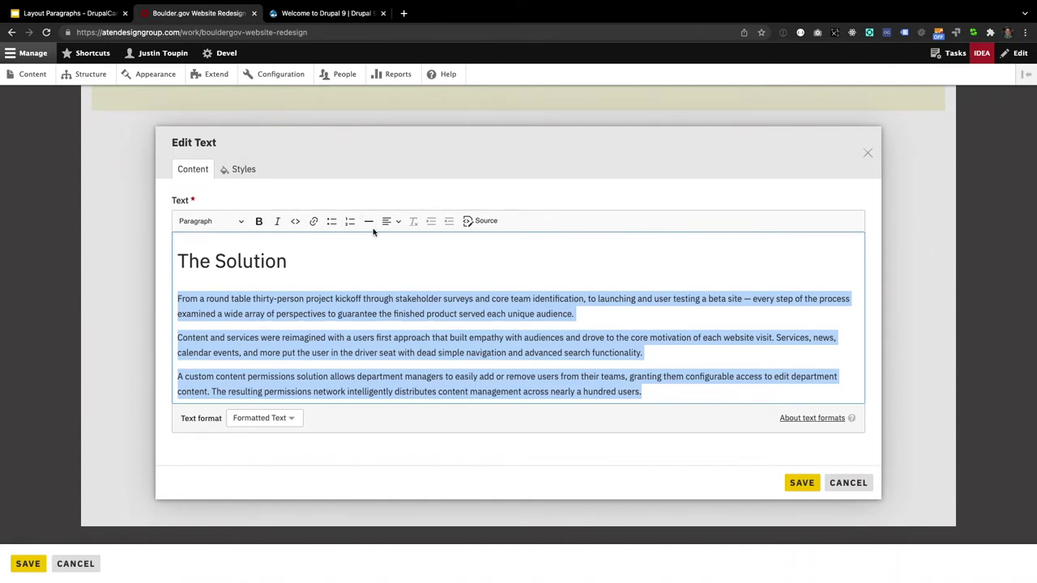
left_click(331, 221)
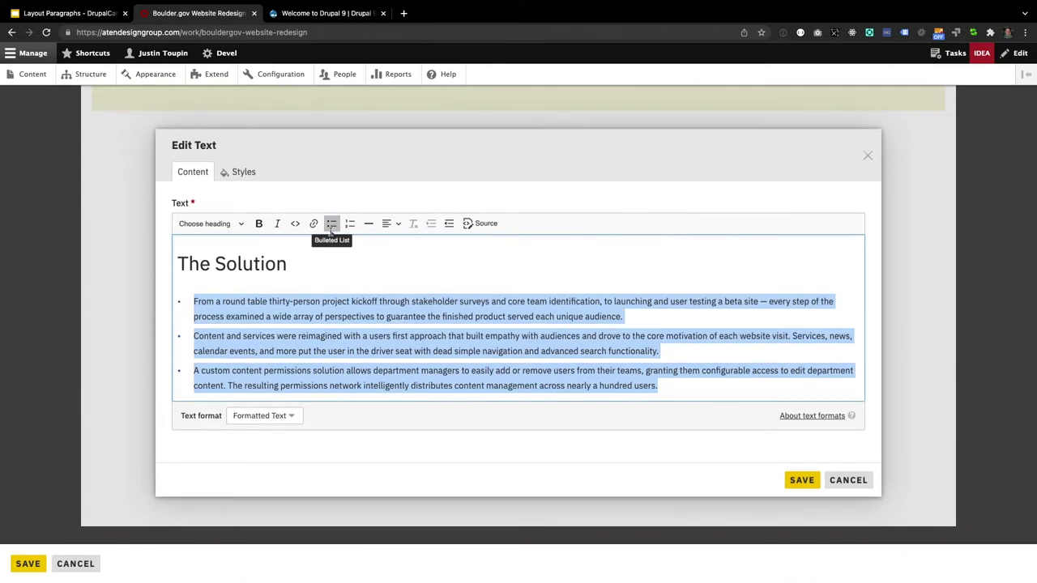
left_click(337, 316)
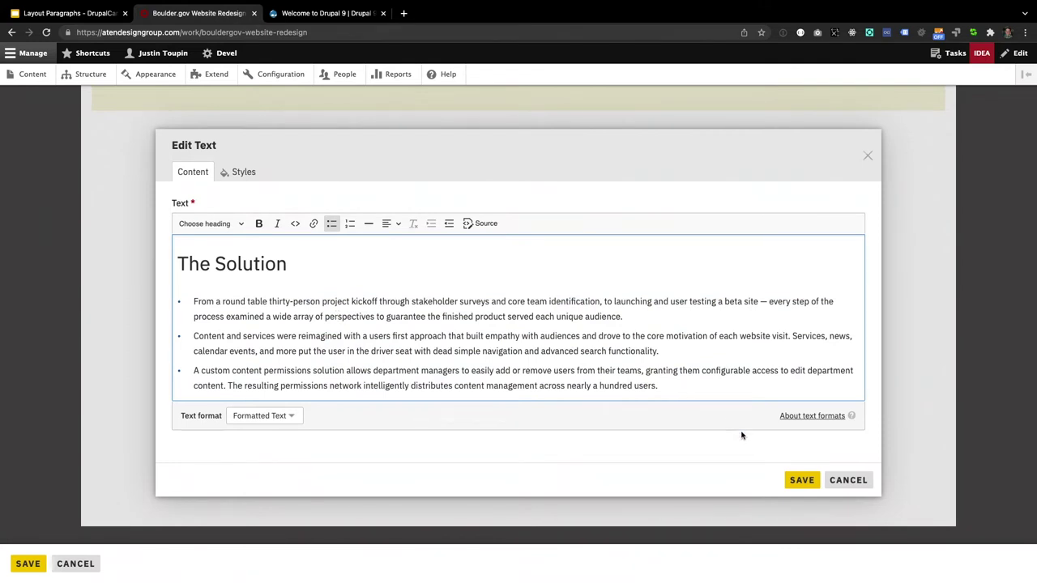
left_click(801, 482)
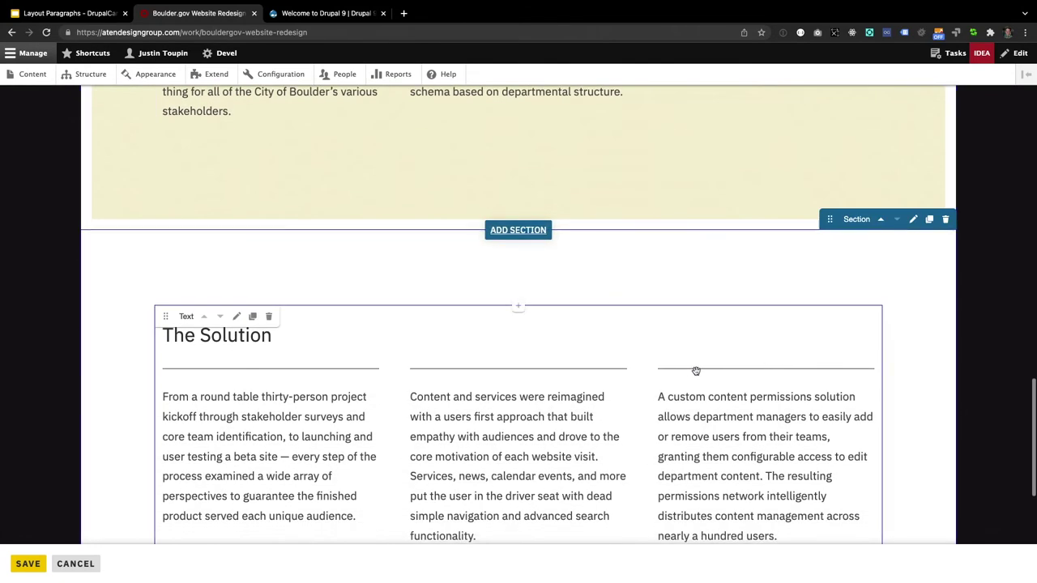
left_click(478, 428)
left_click_drag(381, 405, 459, 478)
left_click(462, 478)
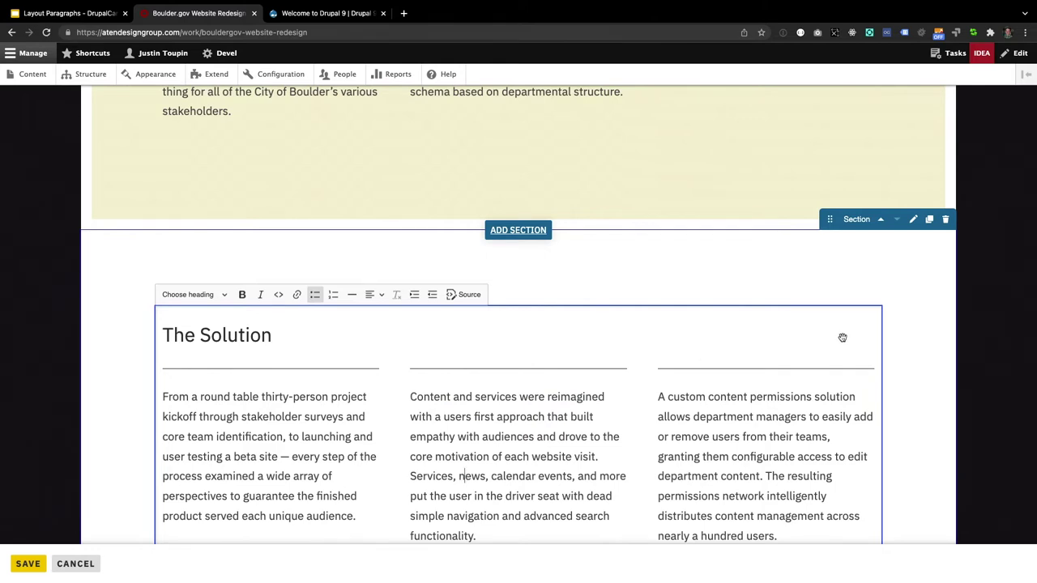
left_click(982, 337)
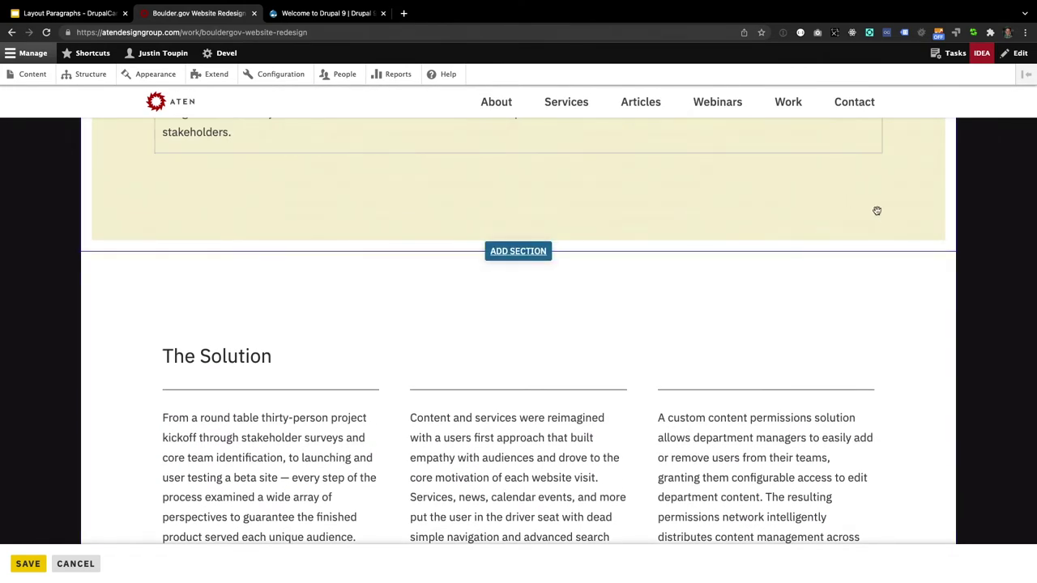
- Move The Solution section above the Key Challenges section and back below it
scroll(914, 243, "up", 3)
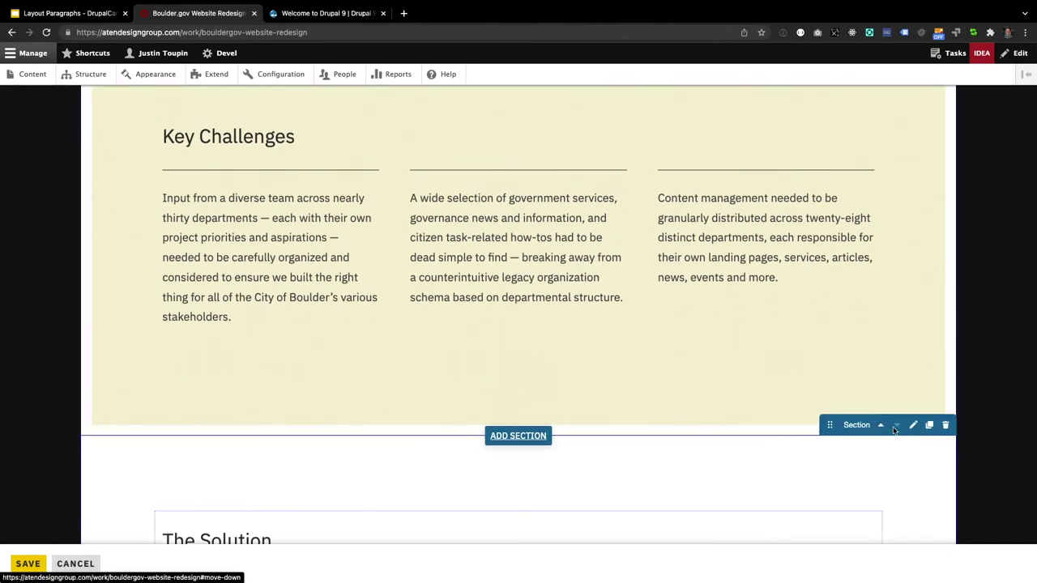
left_click(880, 422)
scroll(879, 421, "down", 5)
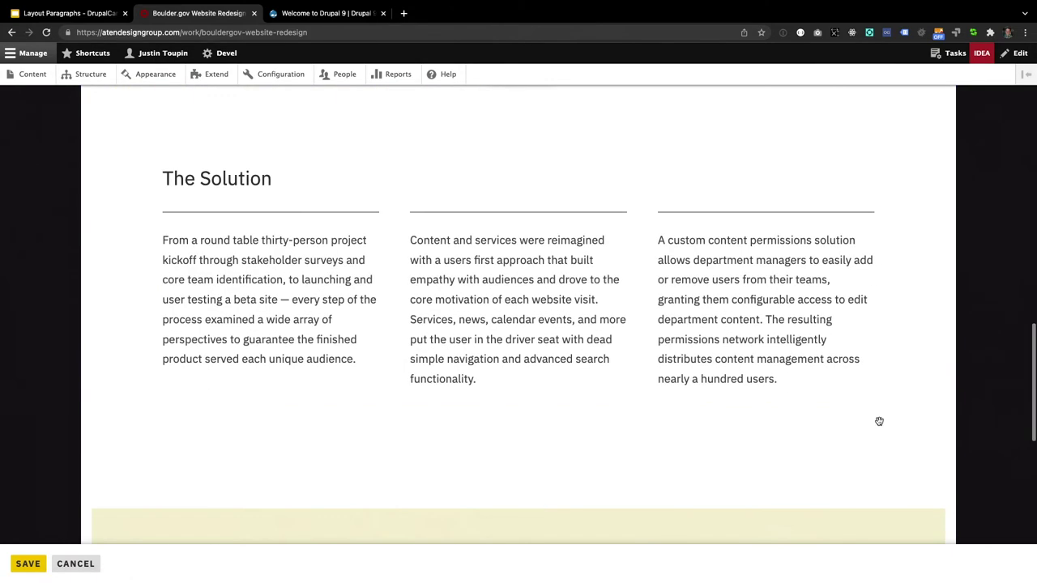
scroll(879, 397, "up", 1)
left_click(897, 165)
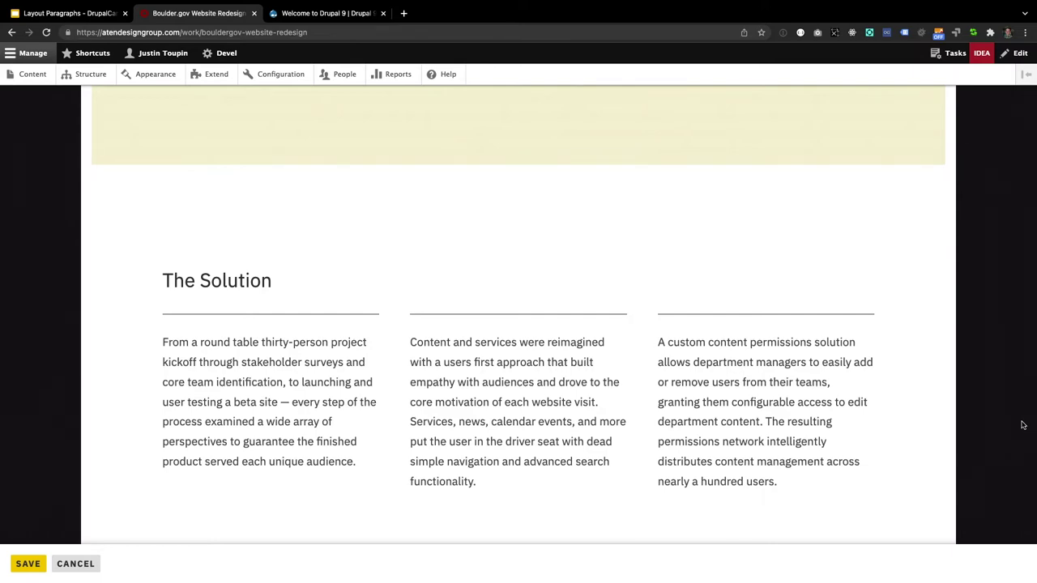
scroll(1022, 426, "up", 20)
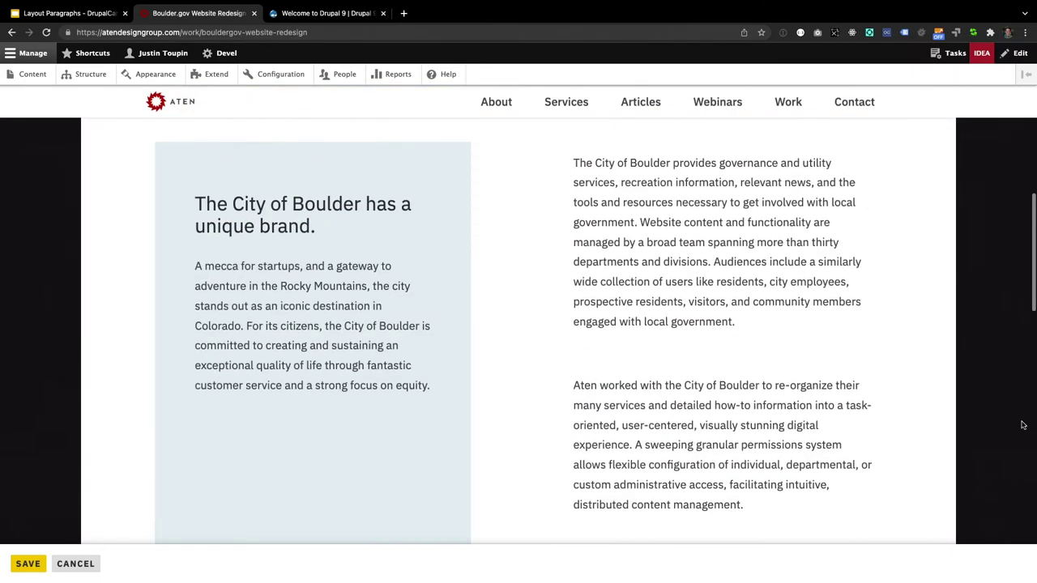
scroll(1022, 425, "up", 3)
scroll(1022, 425, "down", 10)
scroll(1022, 426, "down", 10)
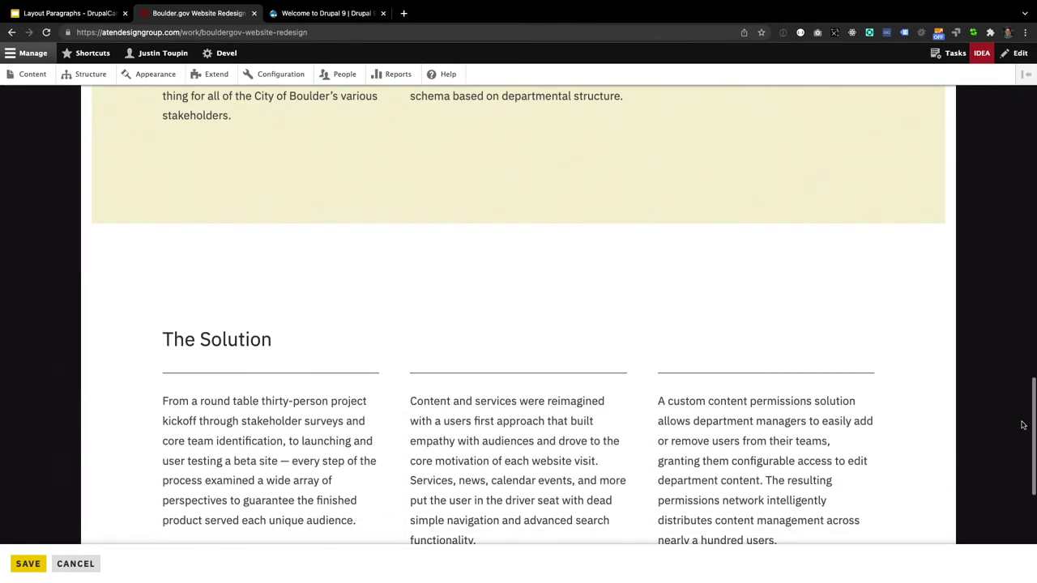
- Add a new section with the Three Column [1:2:1] layout below The Solution section
scroll(1022, 425, "down", 1)
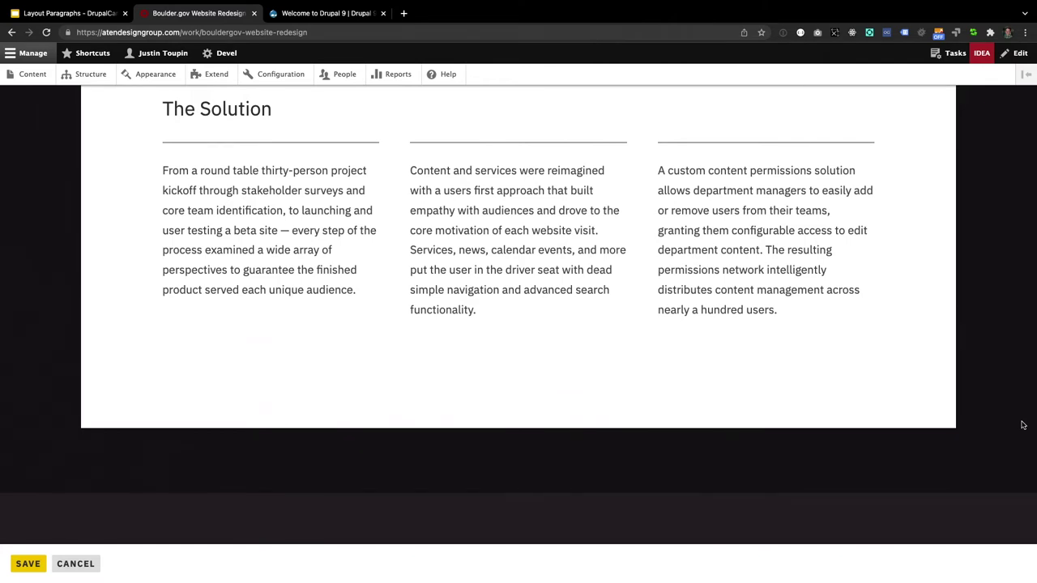
mouse_move(849, 359)
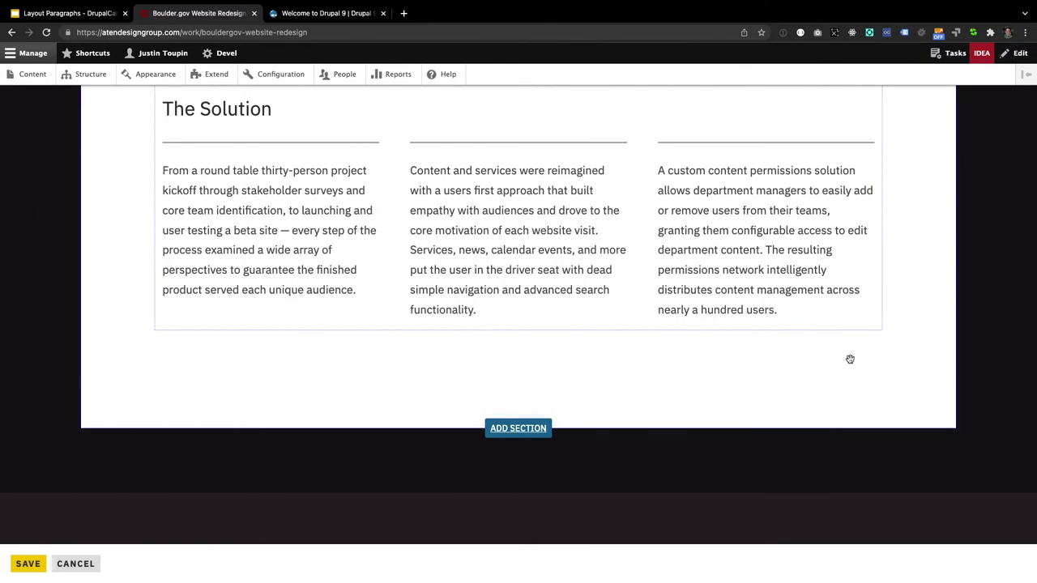
left_click(519, 428)
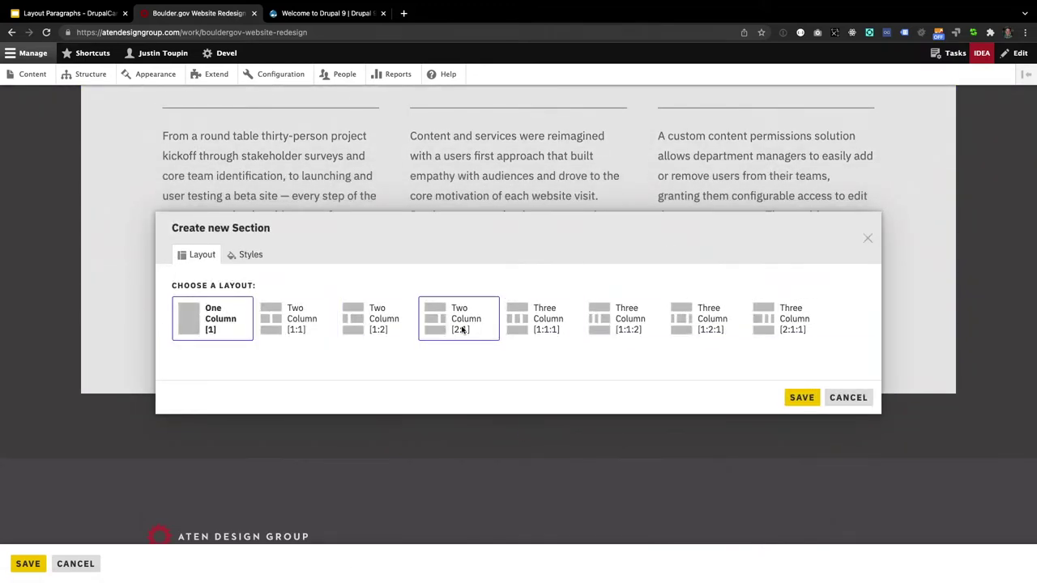
left_click(706, 326)
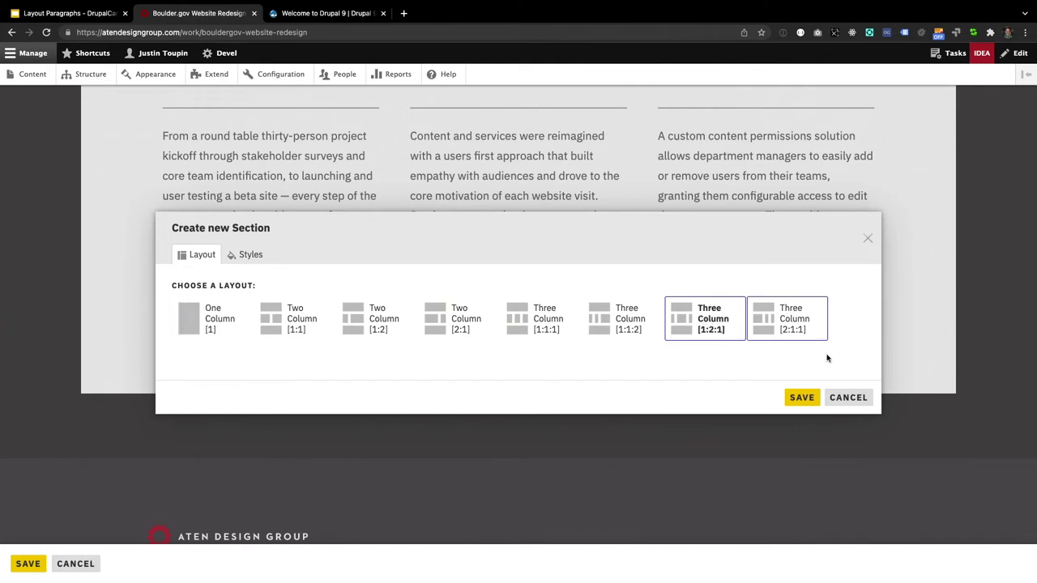
left_click(801, 397)
- Give the new three-column section a blue background color and the Light on dark color scheme, and save its styles
scroll(583, 422, "down", 5)
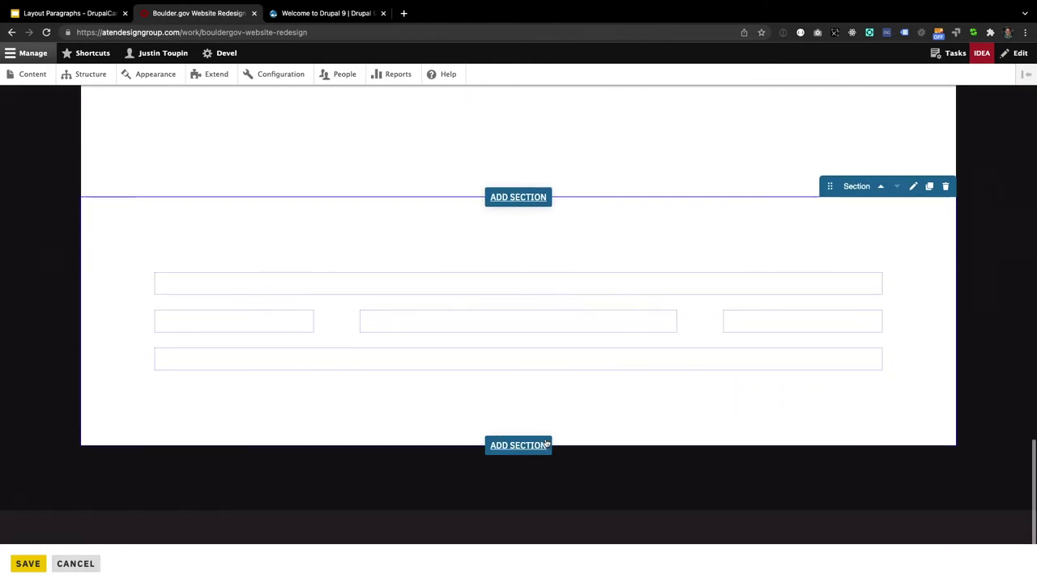
left_click(916, 191)
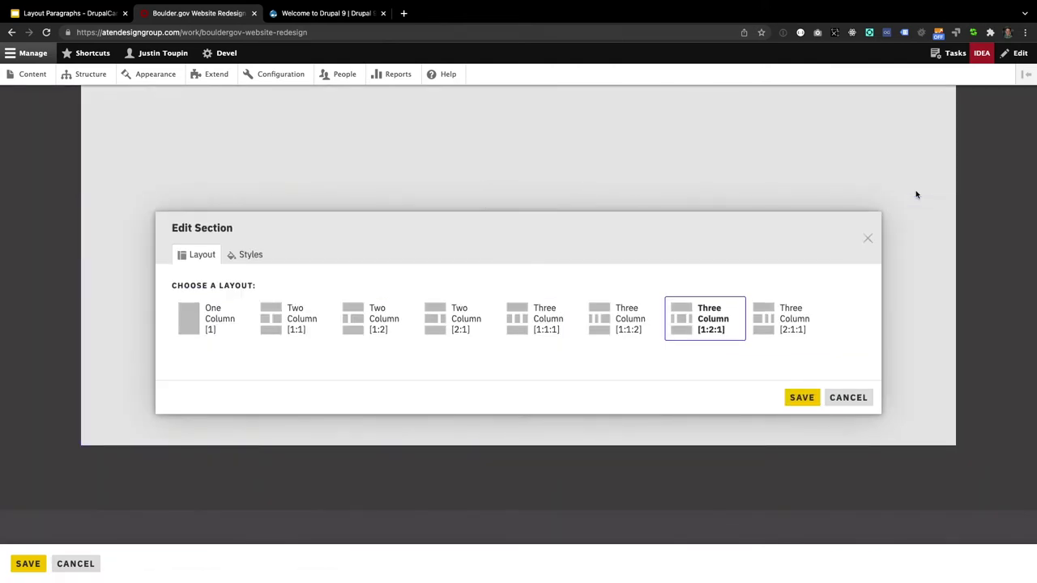
left_click(251, 255)
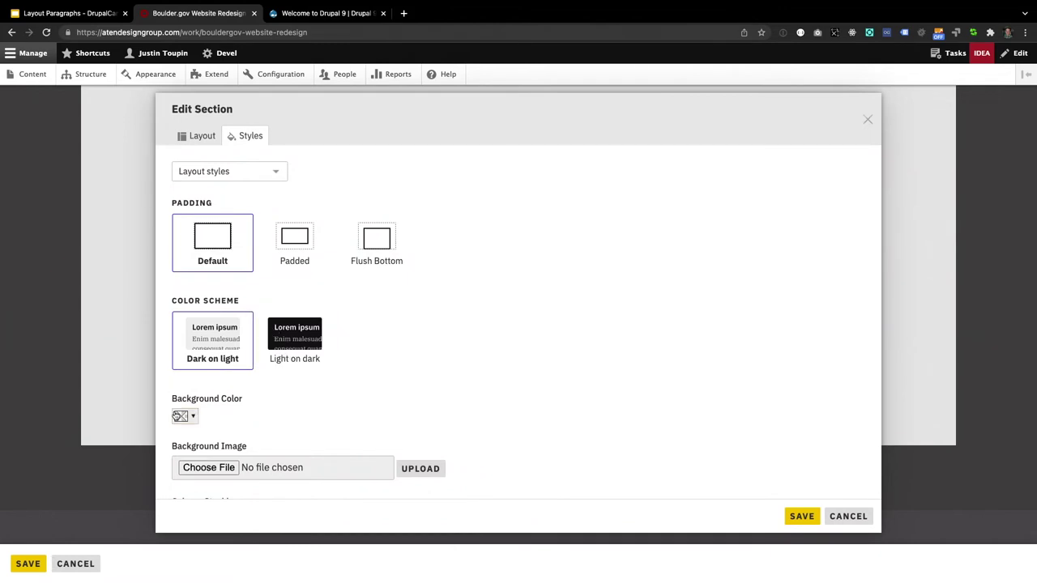
left_click(182, 416)
left_click(214, 483)
left_click(292, 331)
left_click(800, 516)
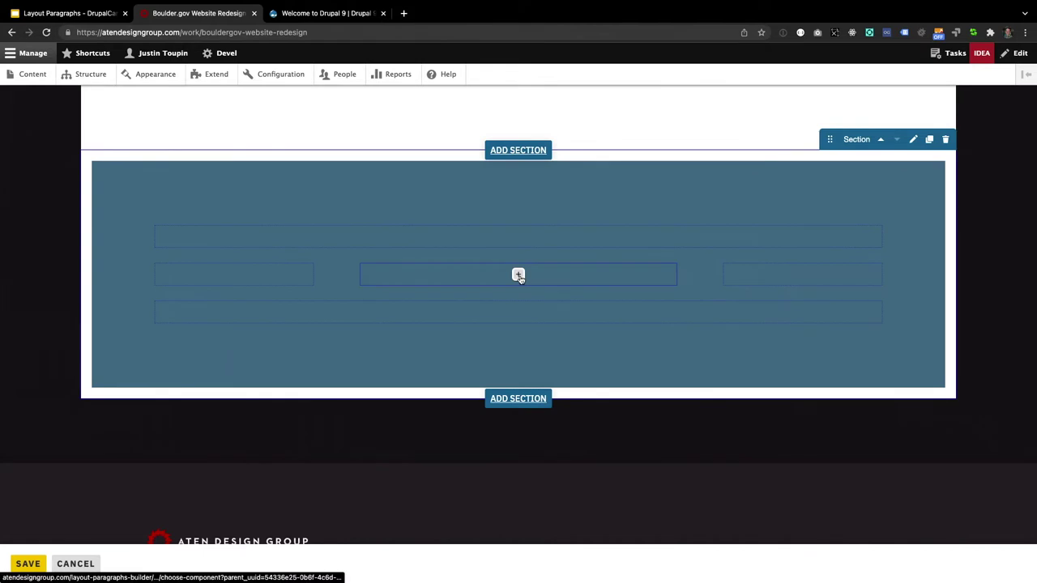
- Add a Text component to the blue section's middle column with the copy beginning "Stunning, modern design The City of Boulder website design"
left_click(518, 276)
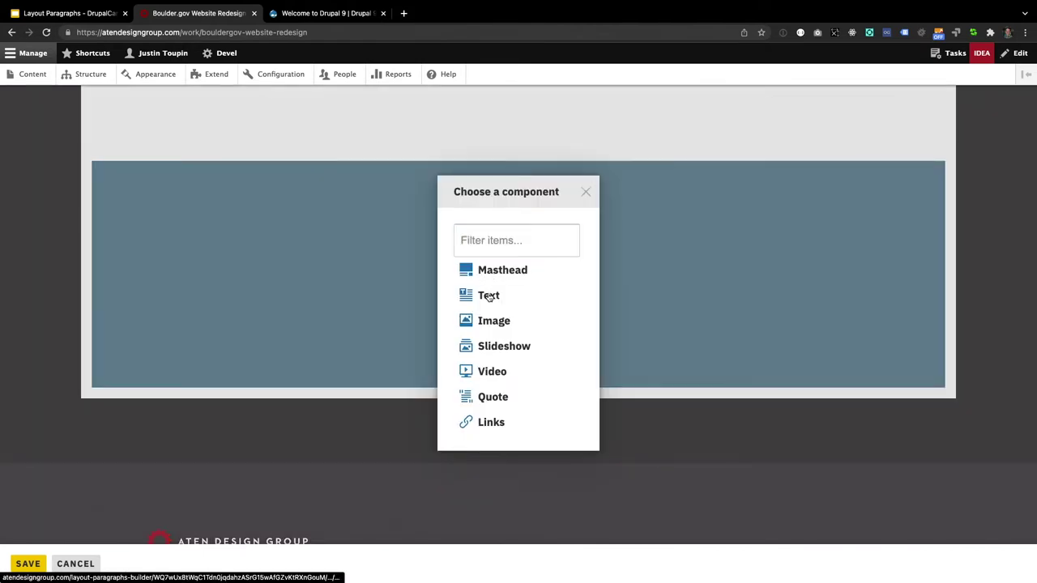
left_click(488, 296)
type("Stunning, modern design The City of Boulder website design strikes a balance between the outdoor-centric lifestyle and effective governance with bold imagery and generous patterns and textures that draw users into high value interactions. The result is a task-oriented, modern, stunning look & feel that pushes usability and accessibility to the forefront.")
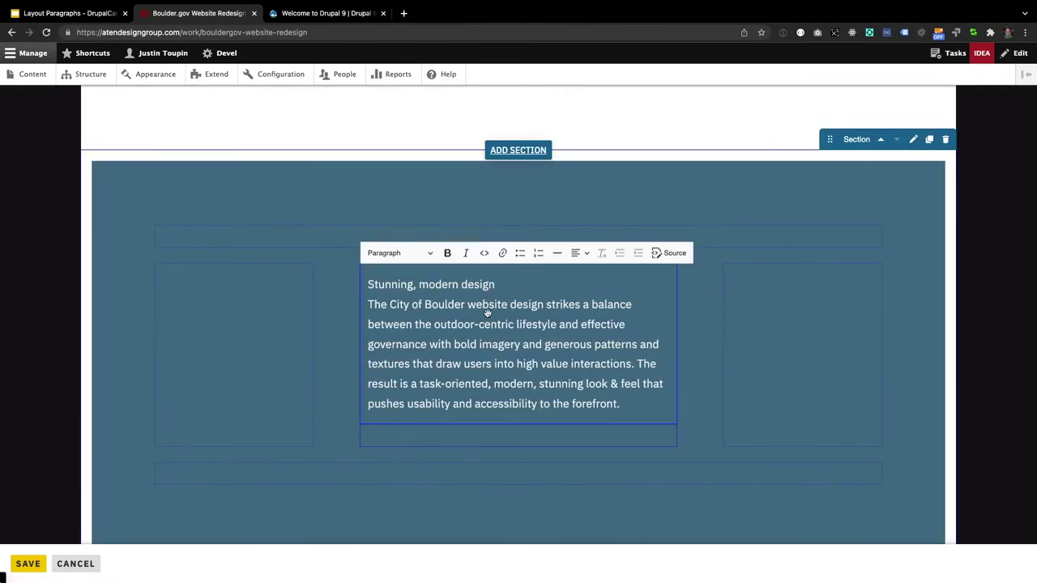
- Separate the line "Stunning, modern design" from the body paragraph and format it as Heading 2
key("Up")
key("Up")
key("Up")
key("Up")
key("Up")
key("BackSpace")
key("Return")
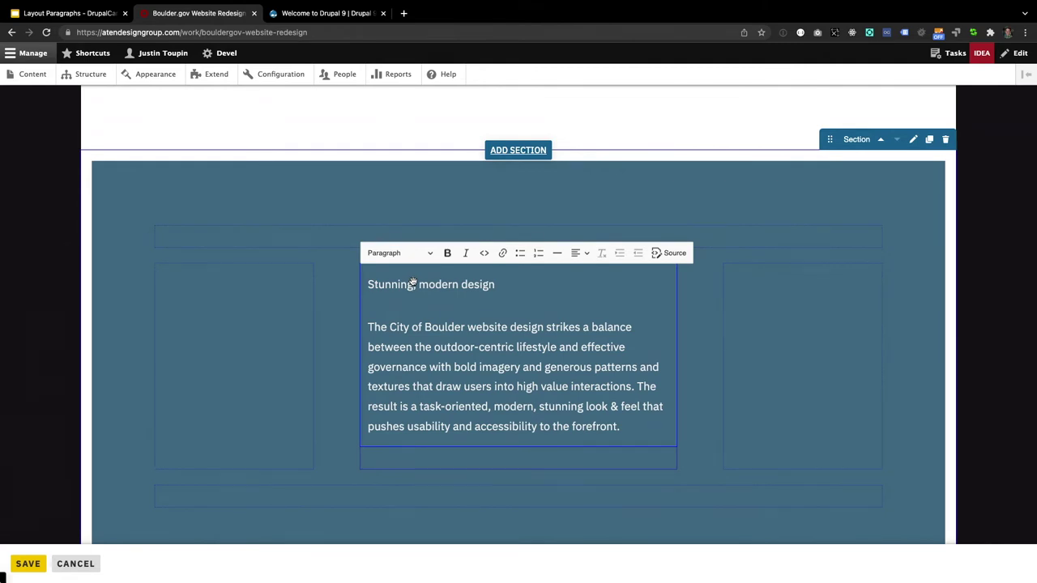
left_click(430, 254)
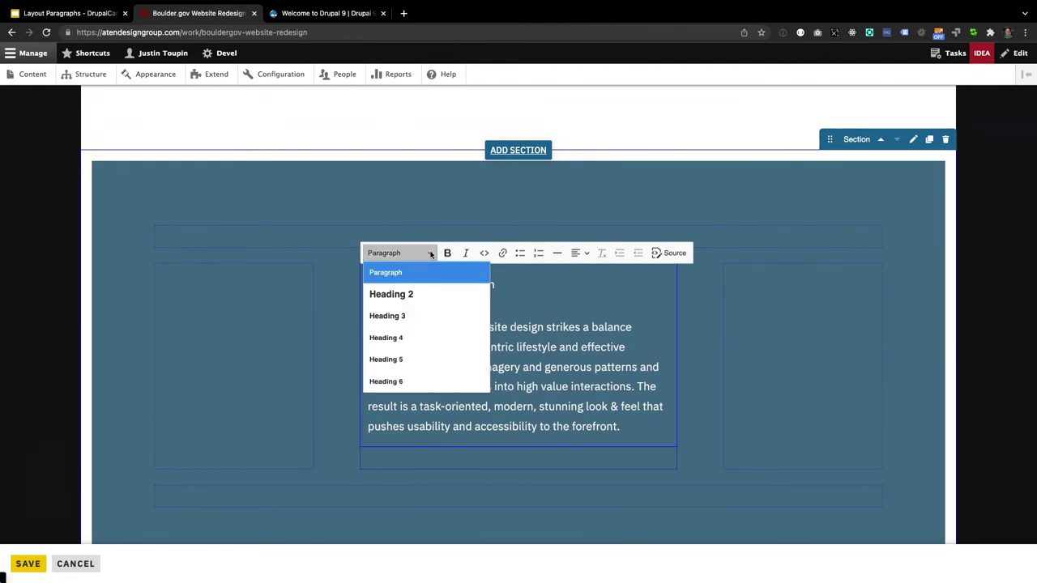
left_click(409, 295)
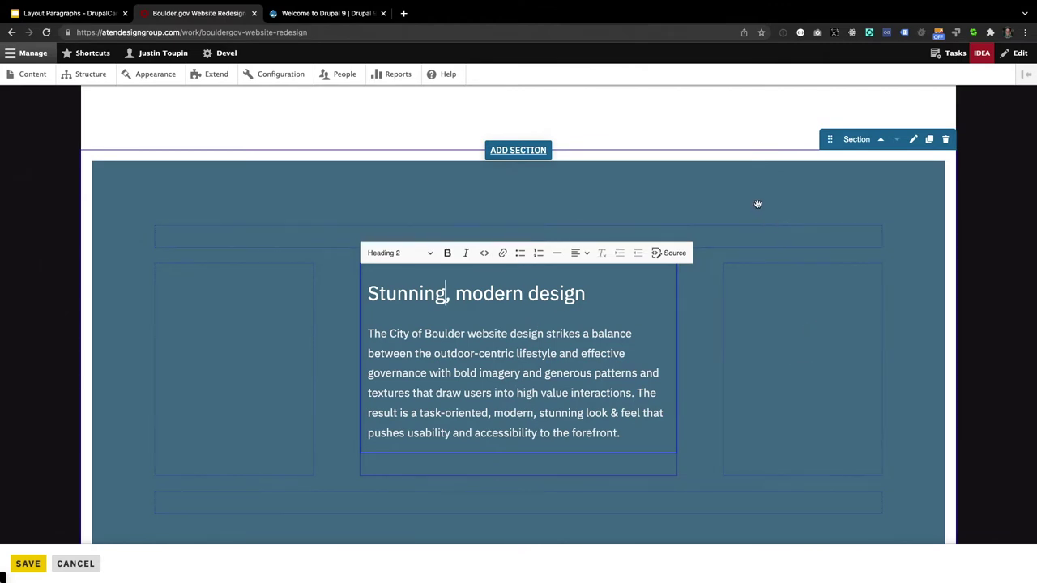
- Start a new Slideshow component in the blue section's bottom region and filter its image library by "boulder"
scroll(701, 390, "down", 3)
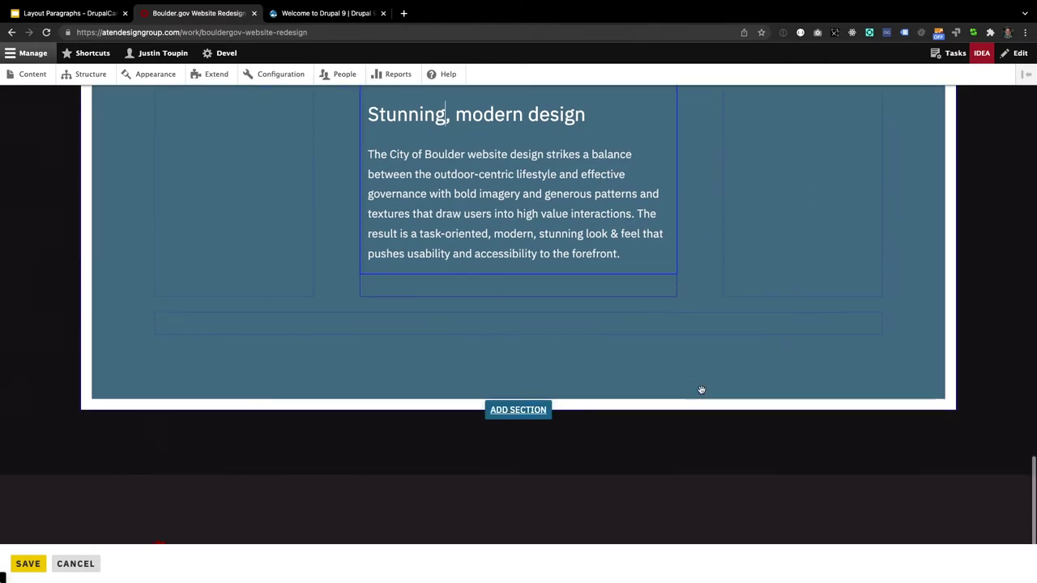
left_click(518, 324)
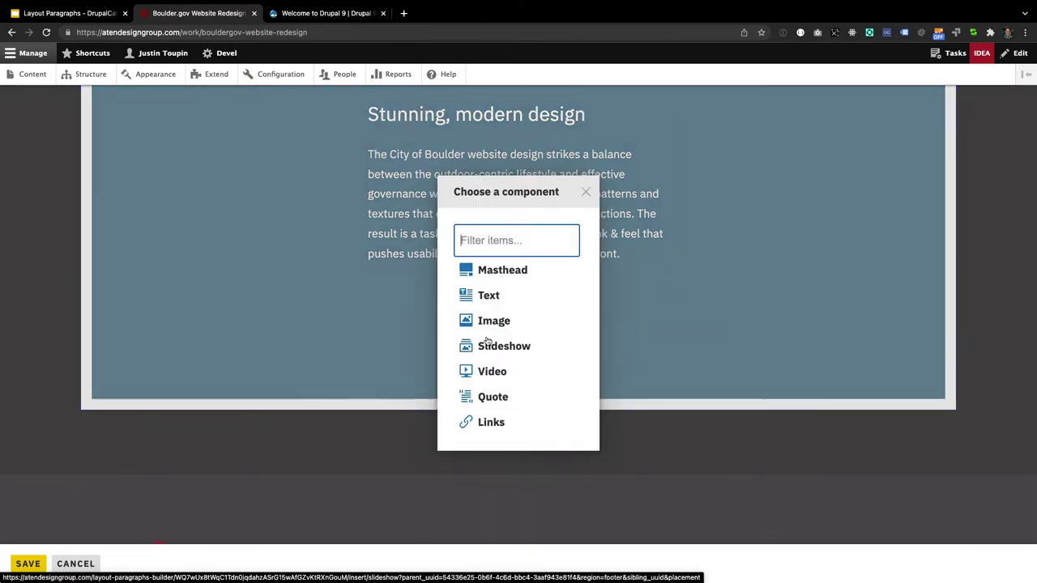
left_click(486, 348)
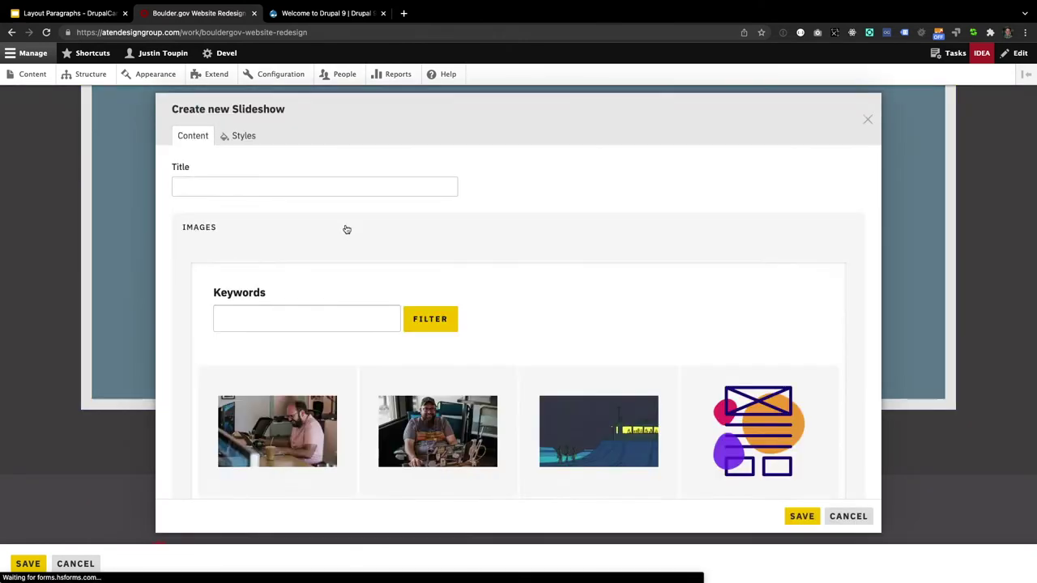
left_click(293, 347)
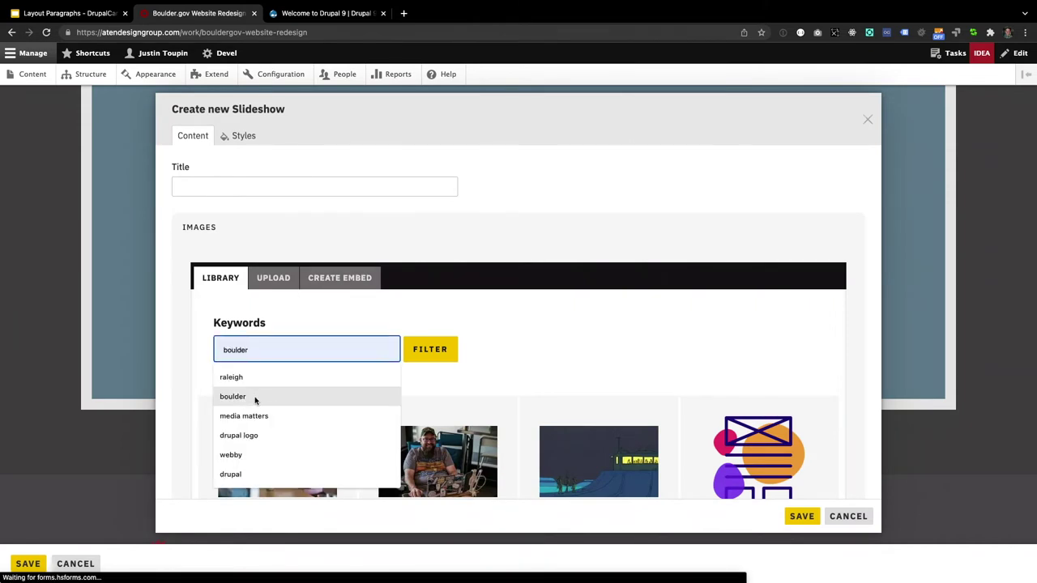
left_click(255, 399)
left_click(430, 361)
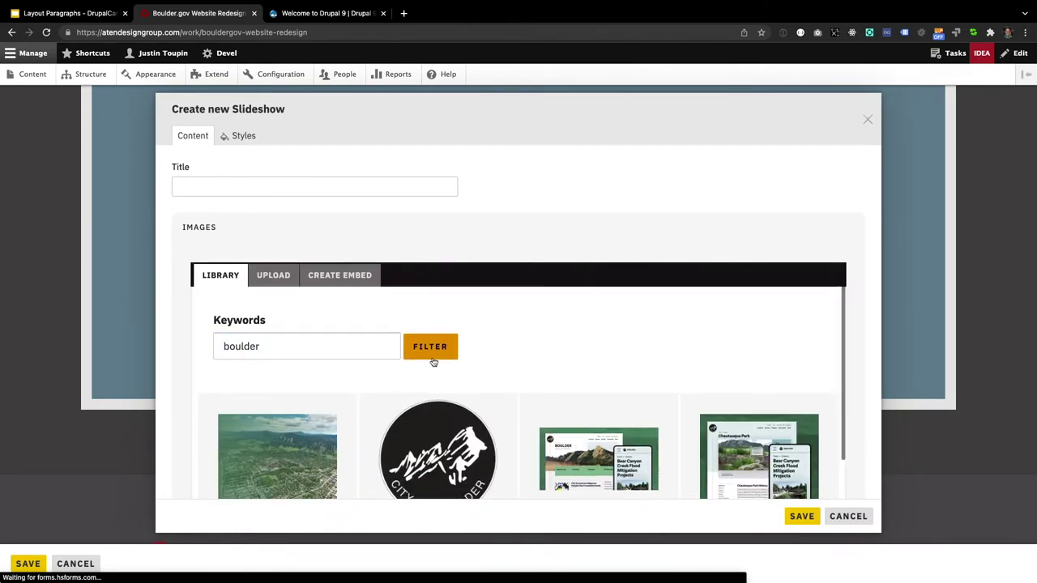
- Place five Boulder website screenshots in the slideshow, including the Locations, Projects and Chautauqua Park pages, and save the component
left_click(725, 448)
left_click(576, 422)
left_click(480, 426)
left_click(301, 430)
left_click(695, 393)
scroll(729, 381, "down", 3)
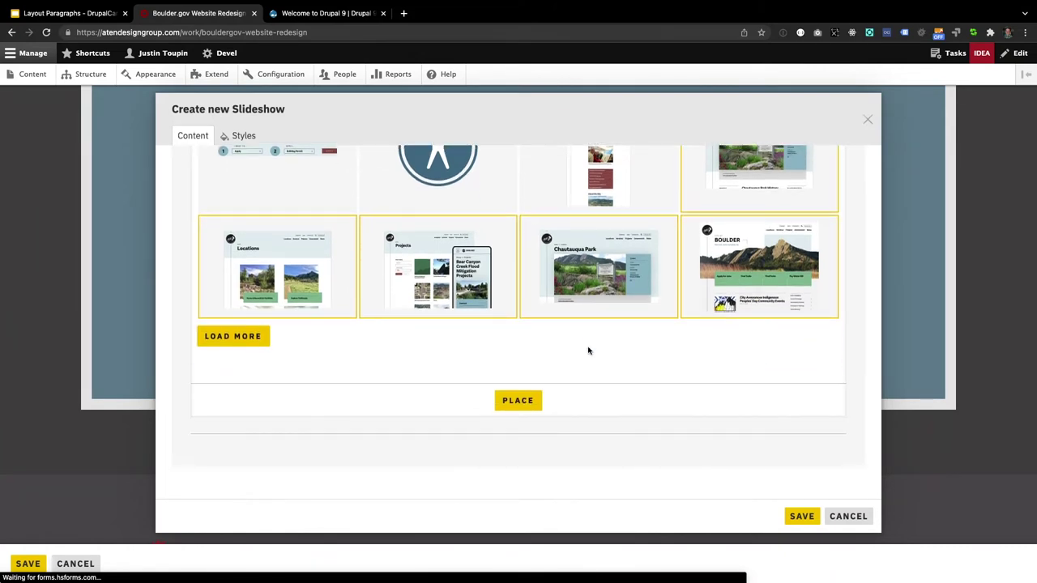
left_click(519, 400)
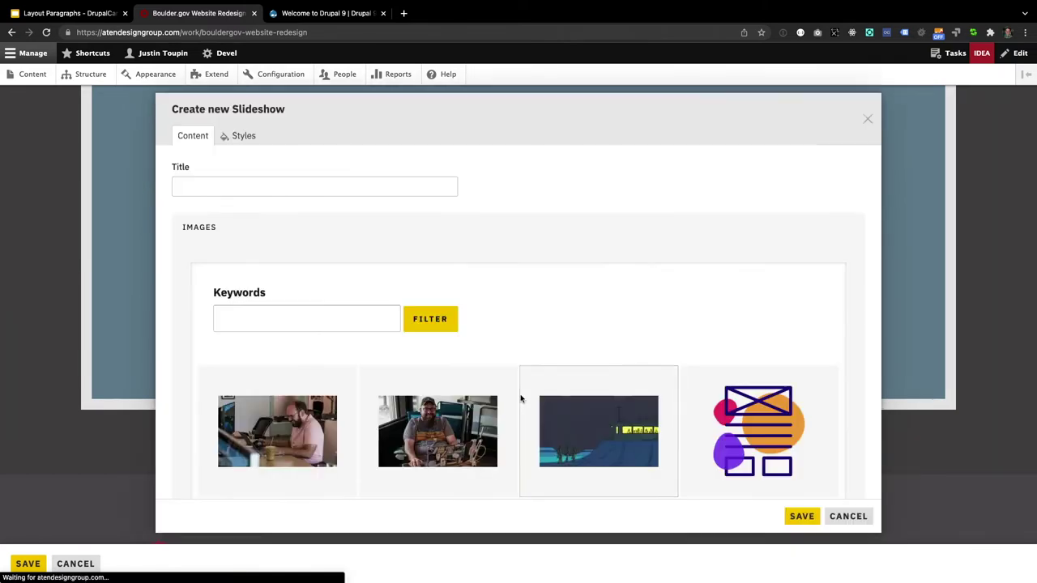
scroll(525, 402, "down", 5)
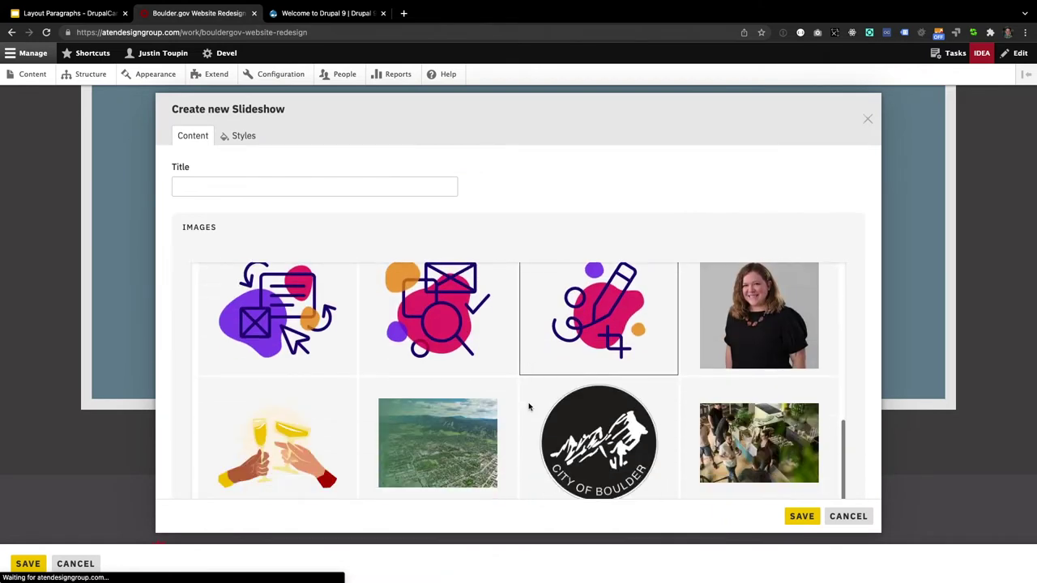
scroll(529, 405, "down", 8)
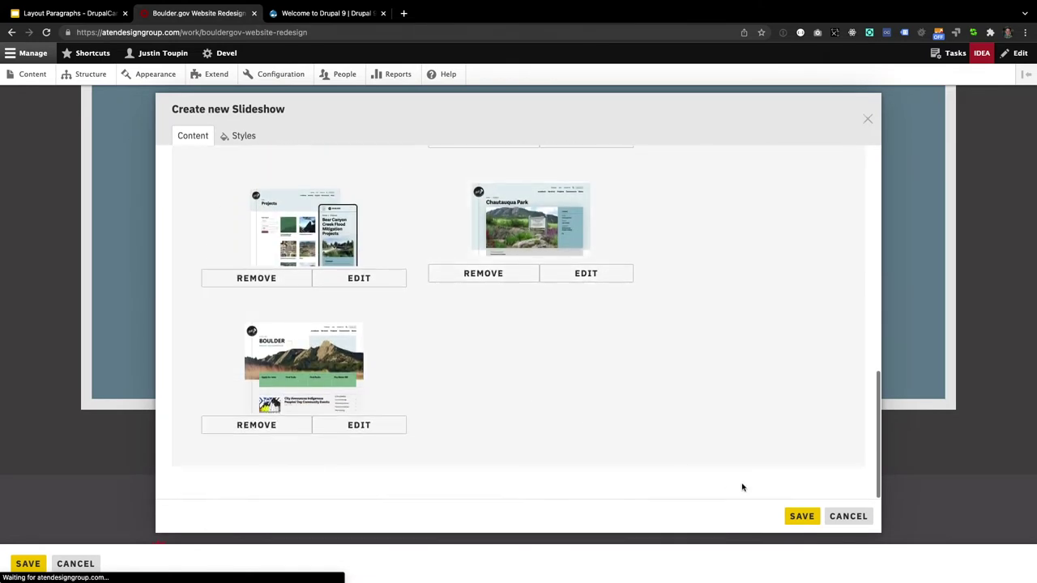
left_click(803, 515)
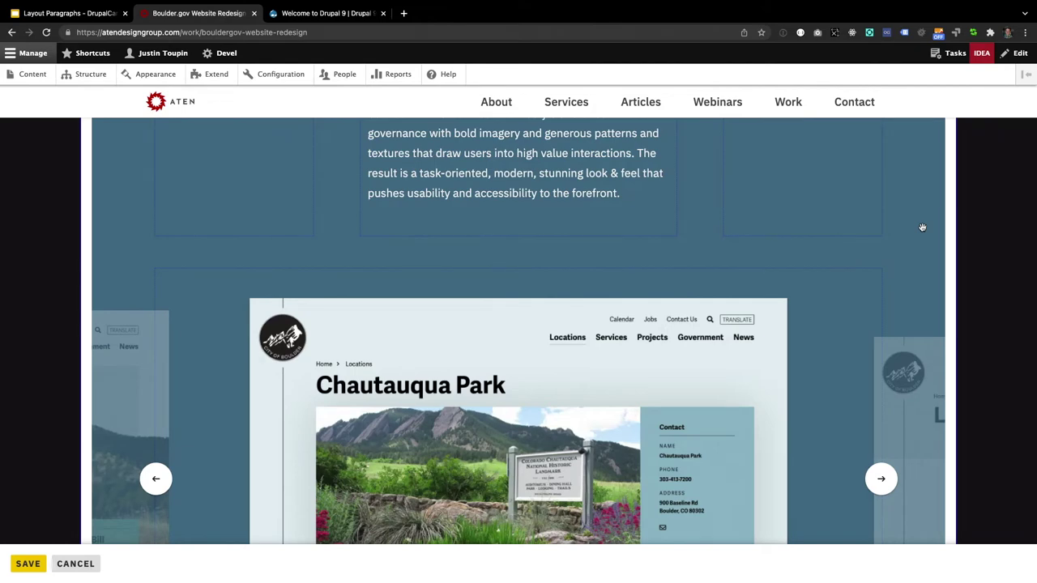
- Look over the slideshow together with the sections above it, and save the page
scroll(922, 226, "down", 5)
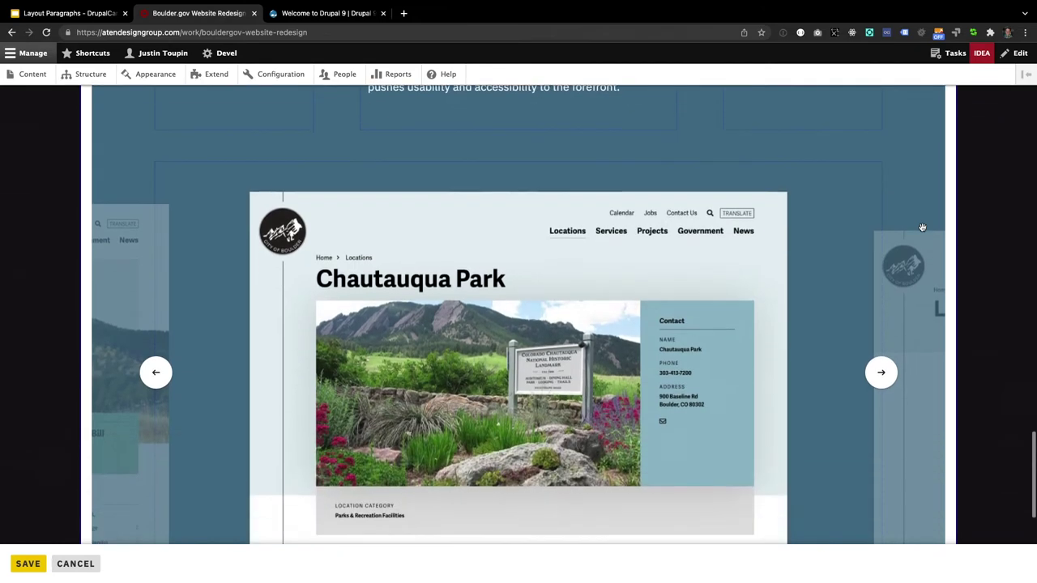
scroll(922, 230, "up", 5)
scroll(923, 232, "up", 10)
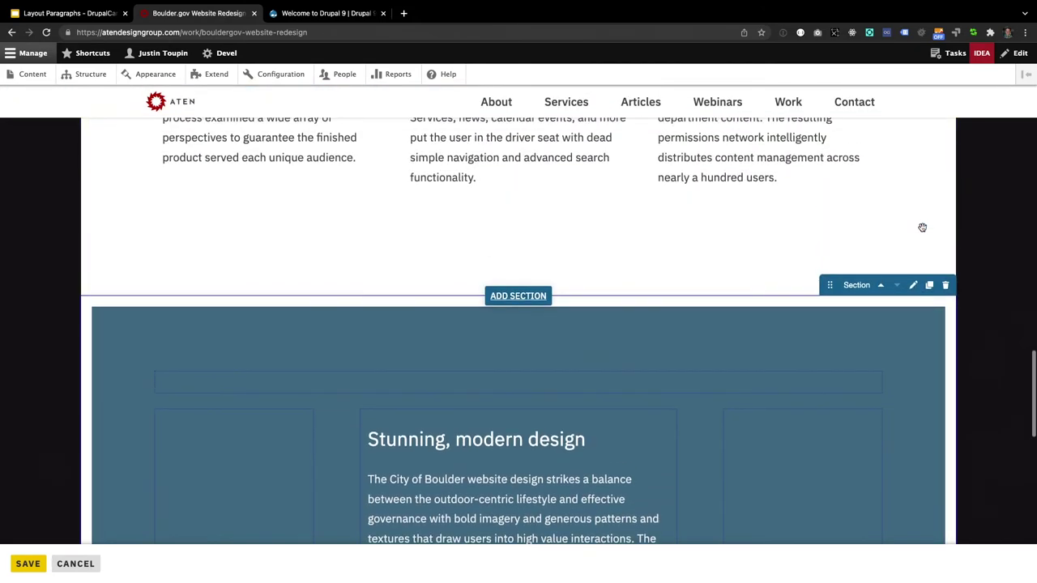
scroll(921, 226, "up", 3)
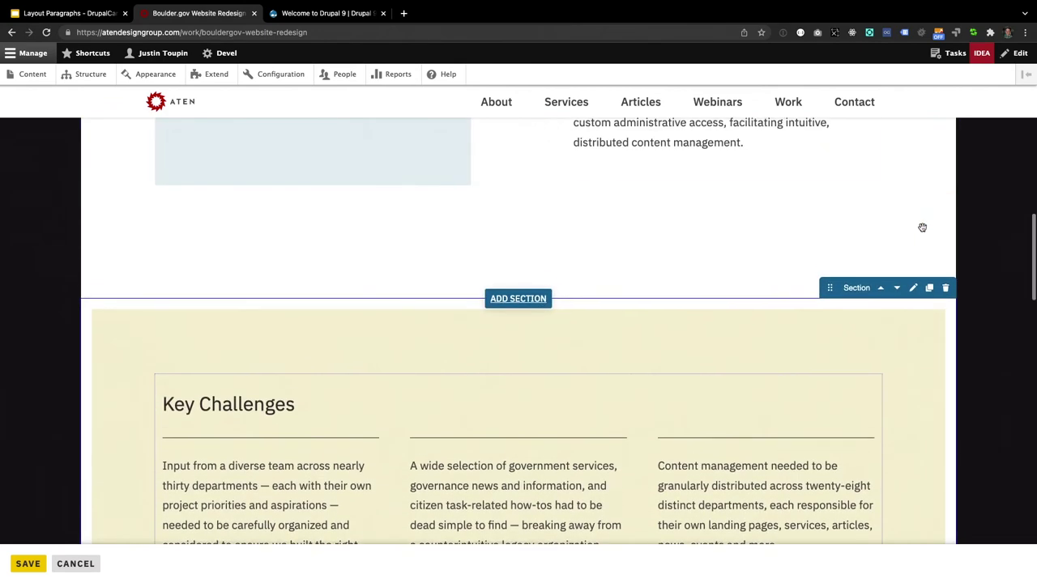
scroll(921, 227, "down", 10)
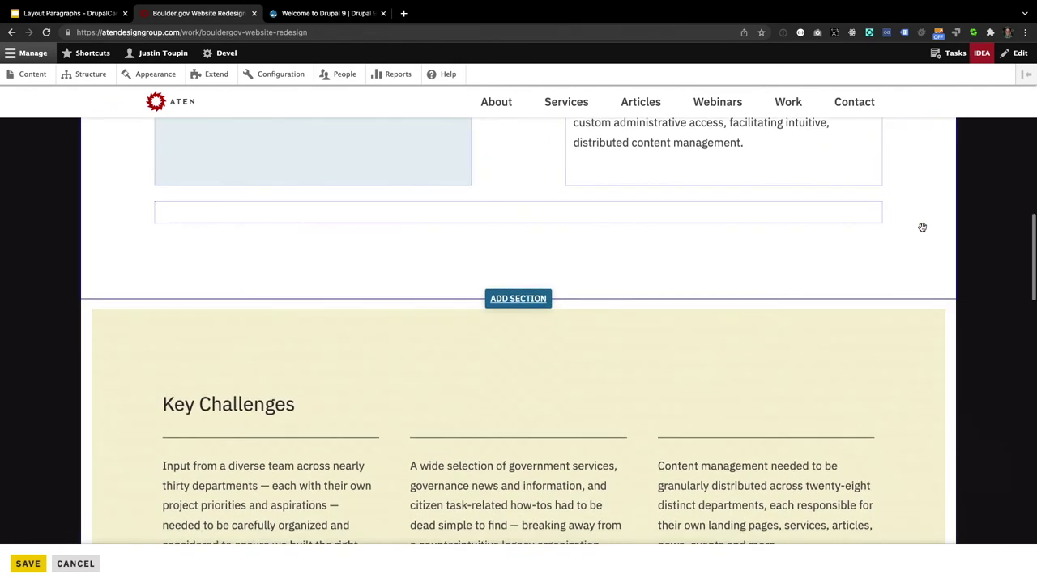
scroll(921, 227, "down", 7)
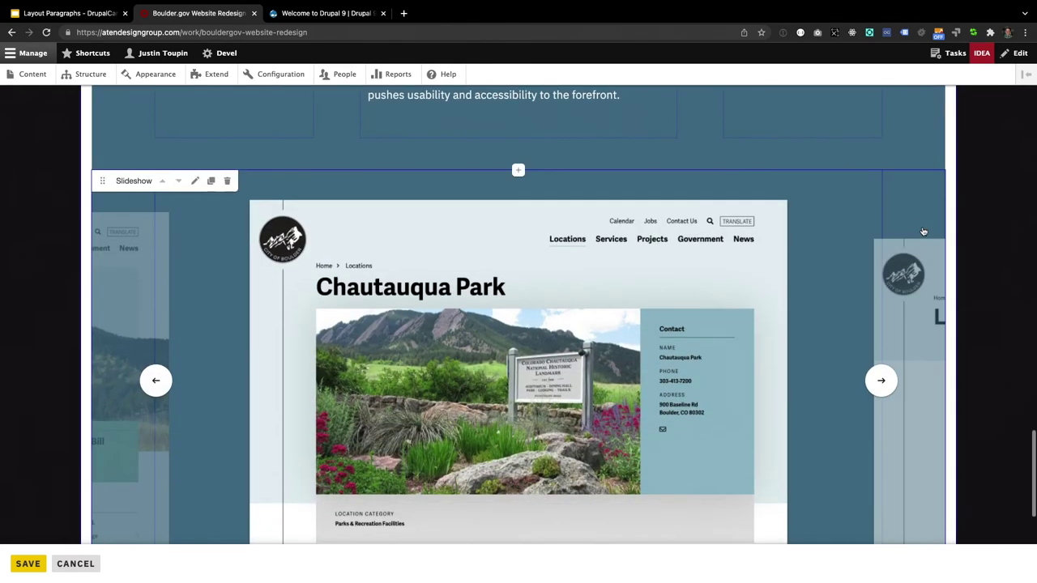
scroll(924, 232, "up", 4)
scroll(923, 232, "up", 2)
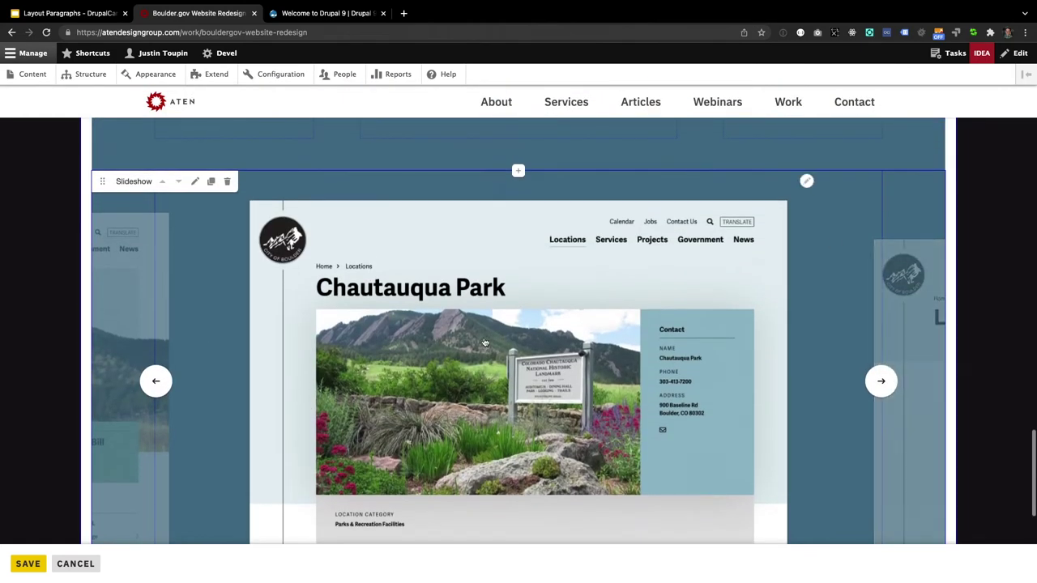
left_click(28, 567)
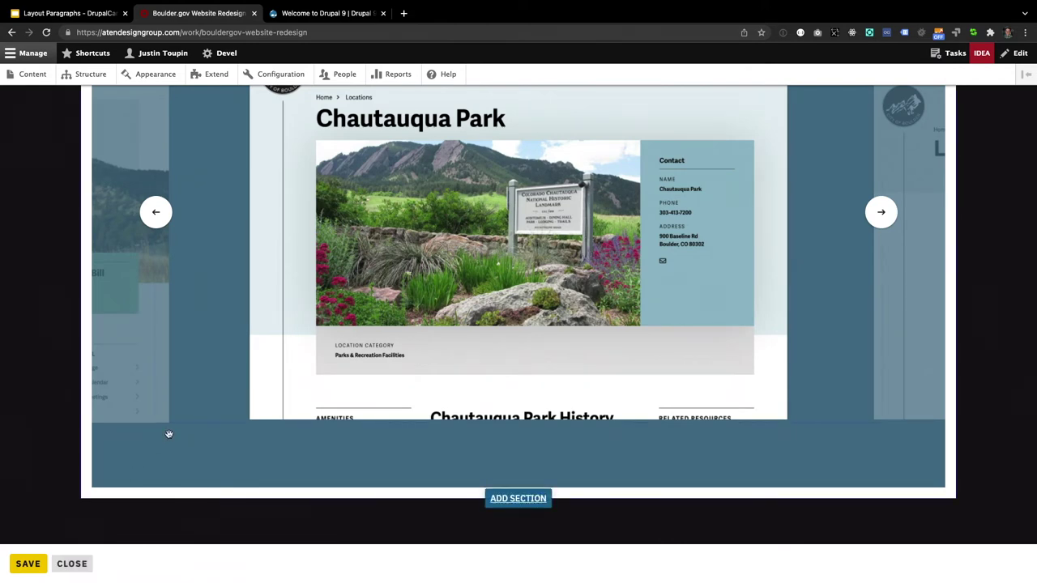
- Examine the saved page in the layout editor, from the blue design section up to the masthead and introductory columns
scroll(166, 434, "up", 3)
scroll(170, 438, "up", 6)
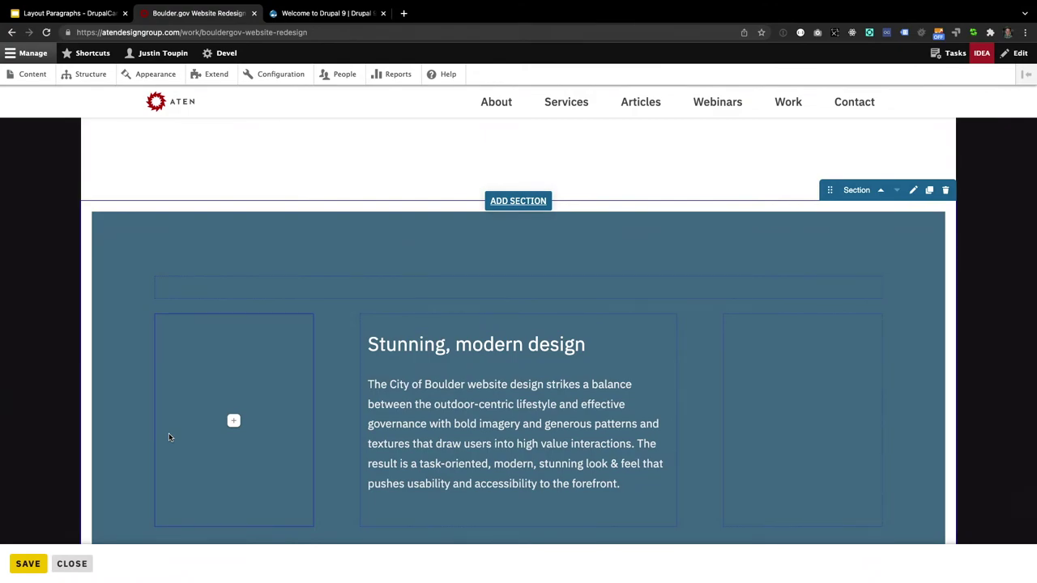
scroll(169, 437, "up", 15)
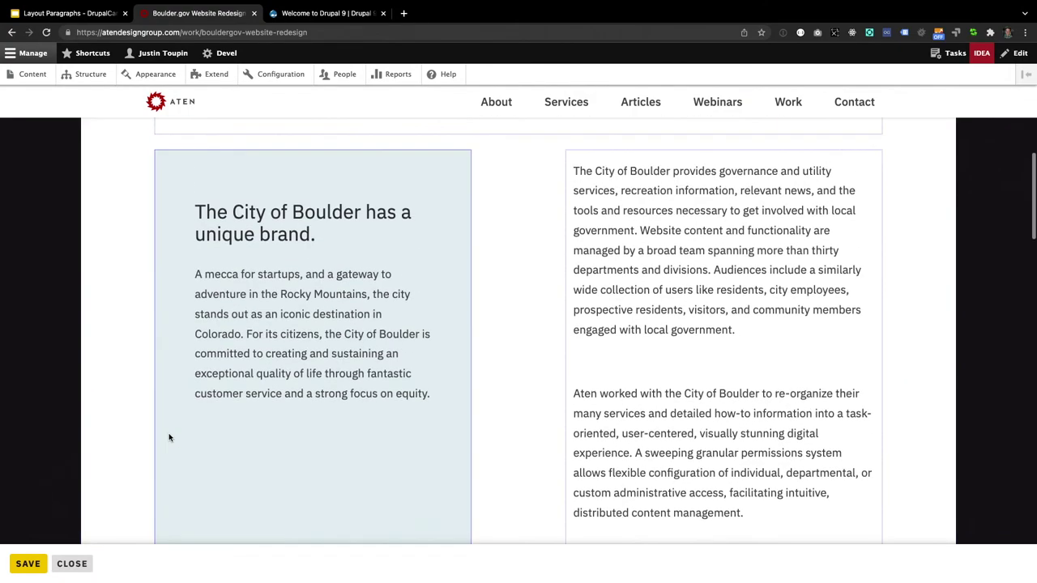
scroll(168, 437, "up", 3)
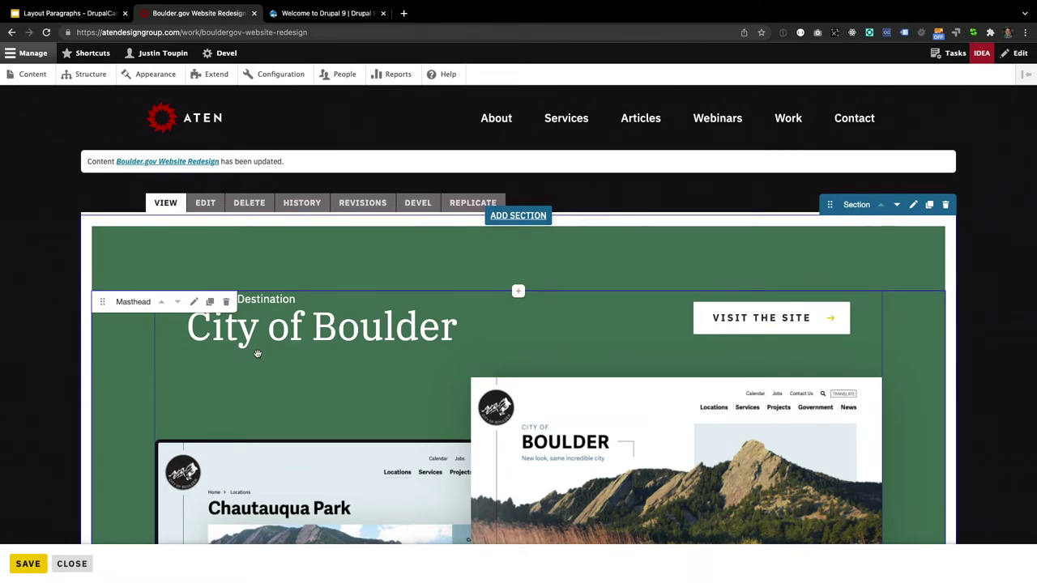
scroll(389, 338, "down", 4)
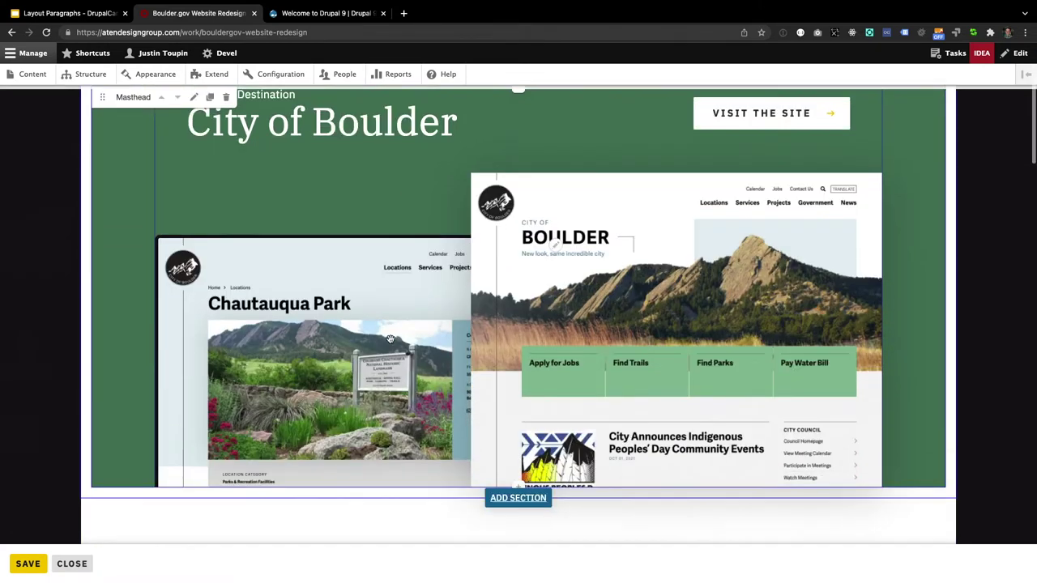
scroll(390, 339, "down", 3)
scroll(389, 339, "down", 2)
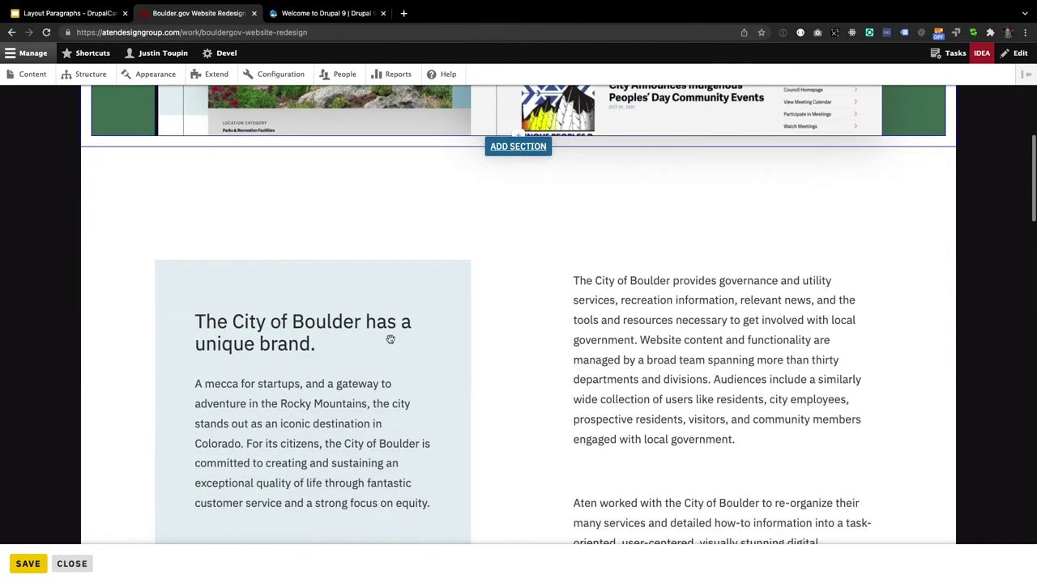
scroll(389, 339, "down", 3)
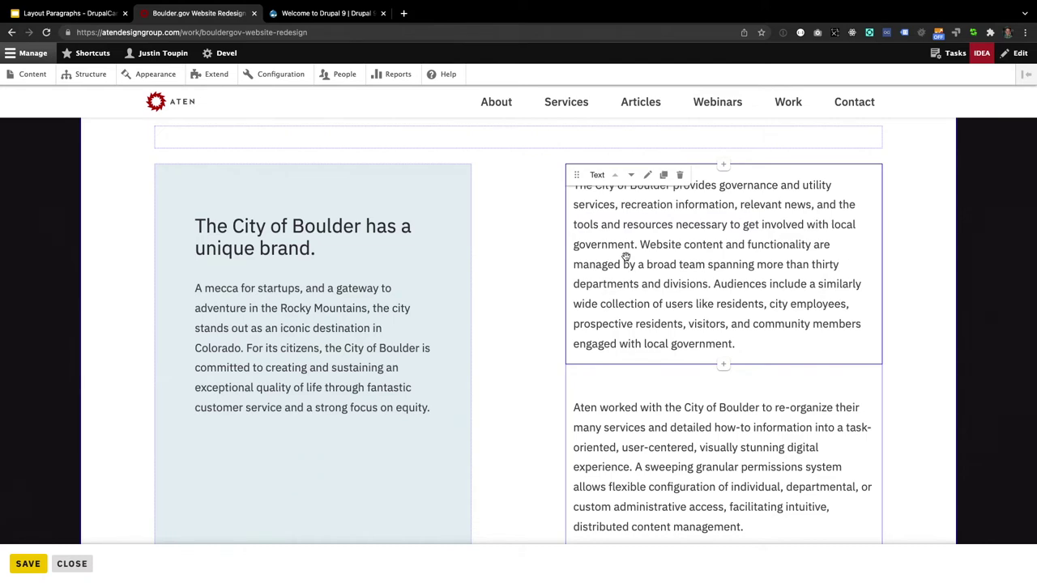
scroll(626, 258, "up", 10)
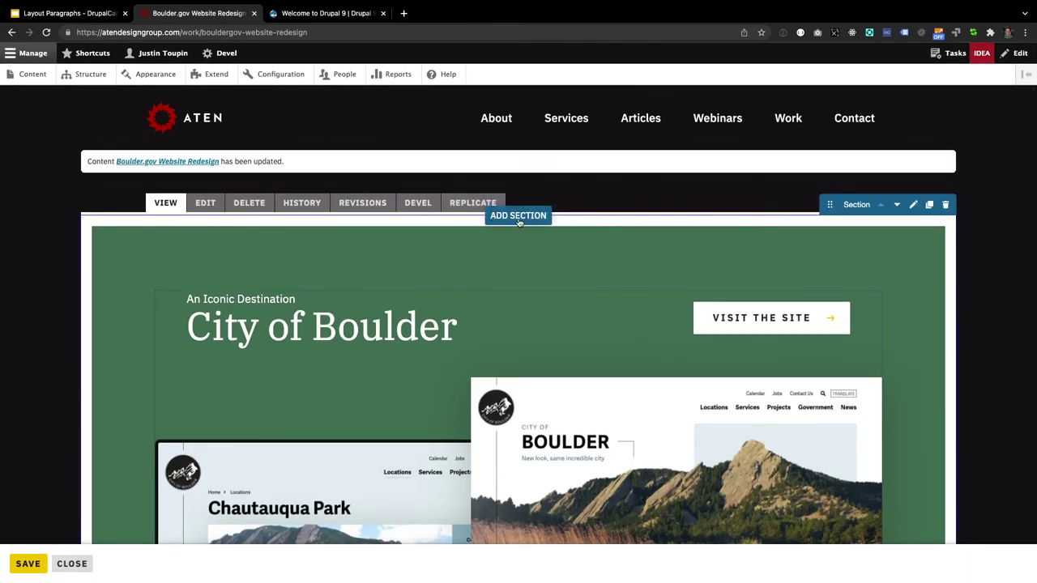
- Leave the layout editor and review the finished case study as visitors see it
left_click(17, 566)
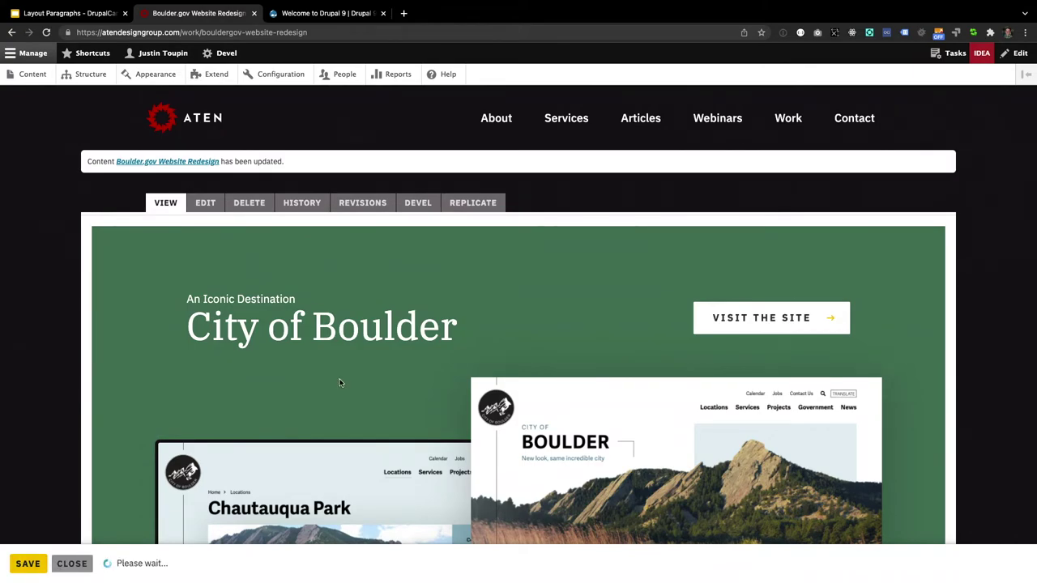
scroll(472, 263, "down", 10)
scroll(472, 263, "down", 5)
scroll(472, 265, "up", 12)
scroll(472, 265, "up", 3)
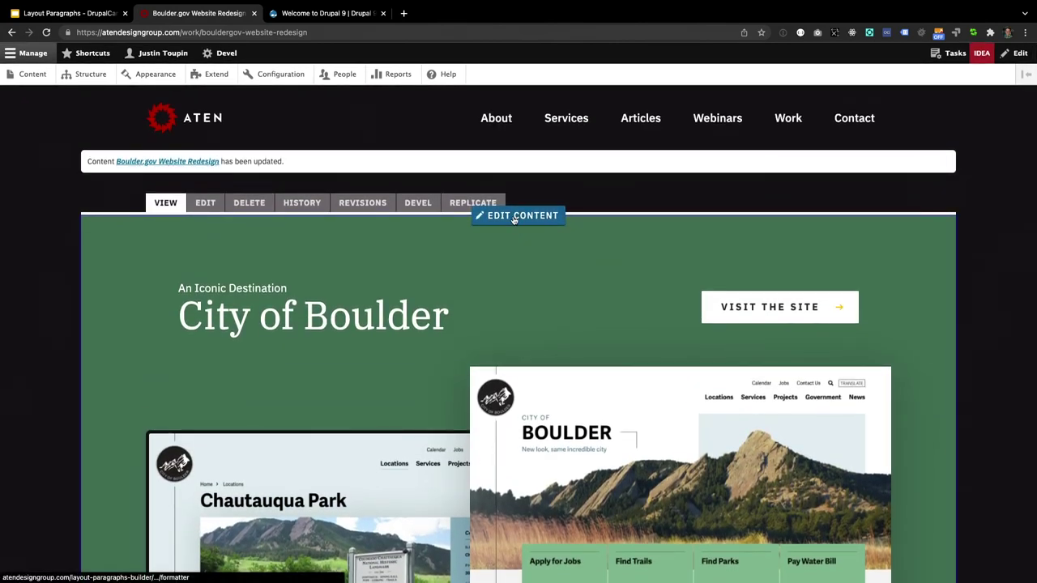
- Examine the fields in the case study's full edit form, and look through the finished page in its normal view
left_click(514, 216)
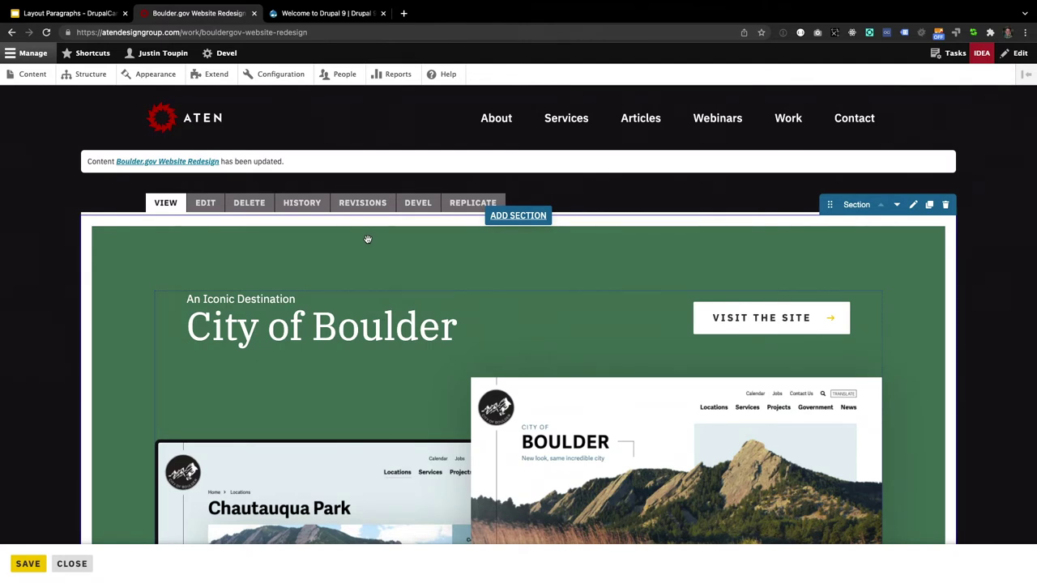
left_click(208, 205)
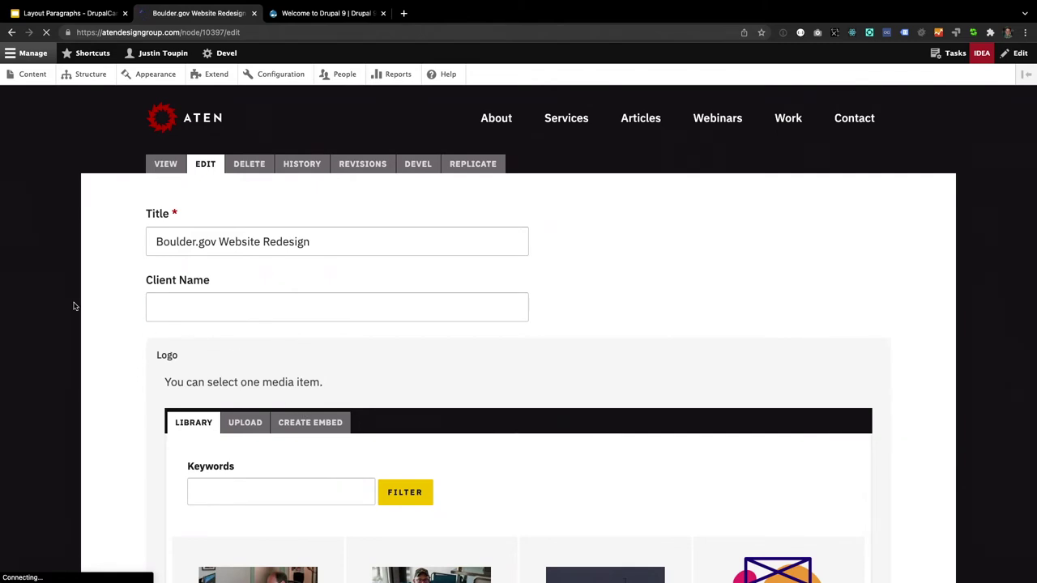
scroll(73, 305, "down", 10)
scroll(73, 305, "down", 5)
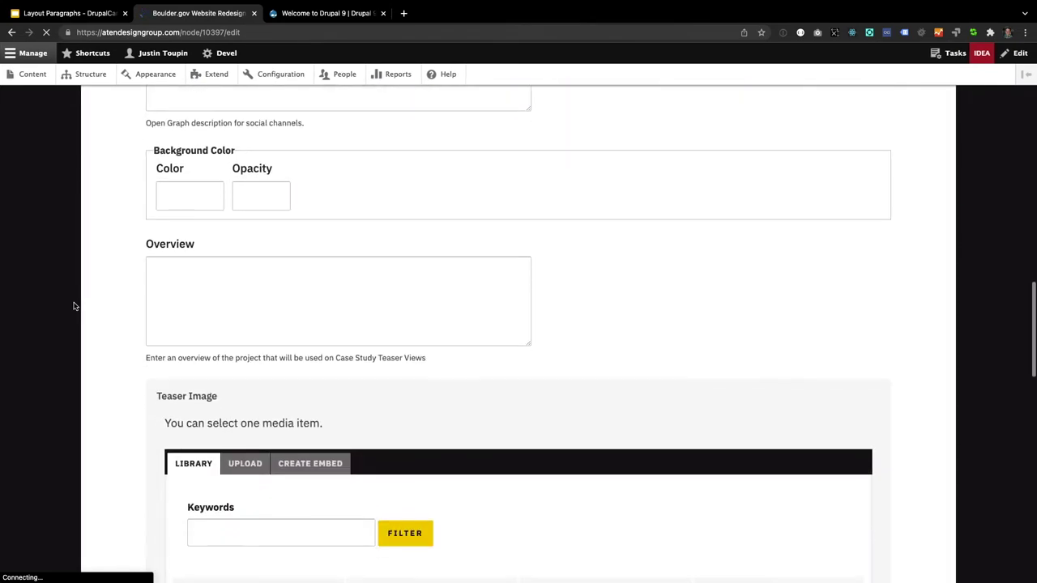
scroll(73, 305, "up", 15)
scroll(73, 306, "up", 2)
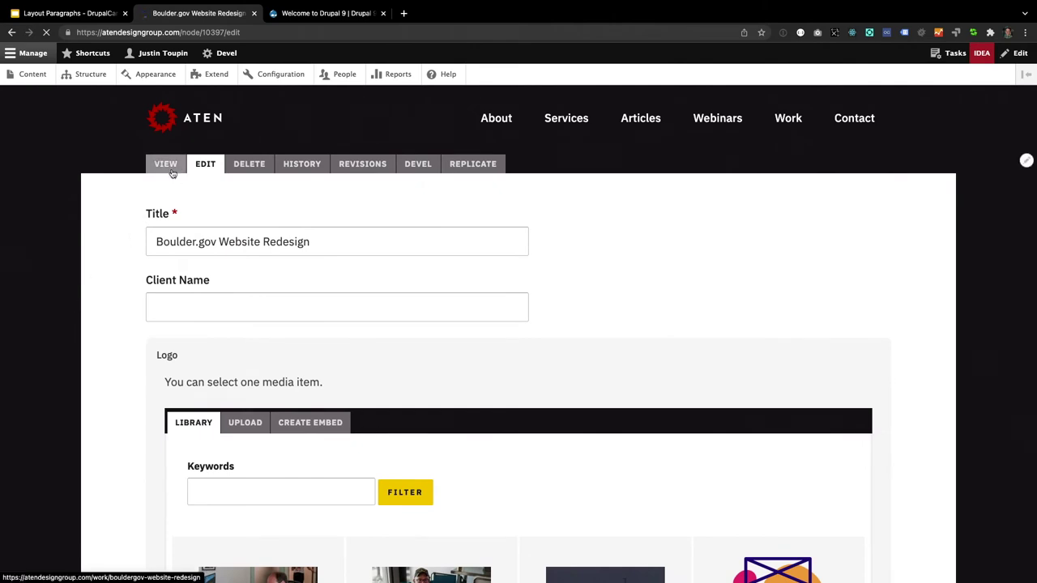
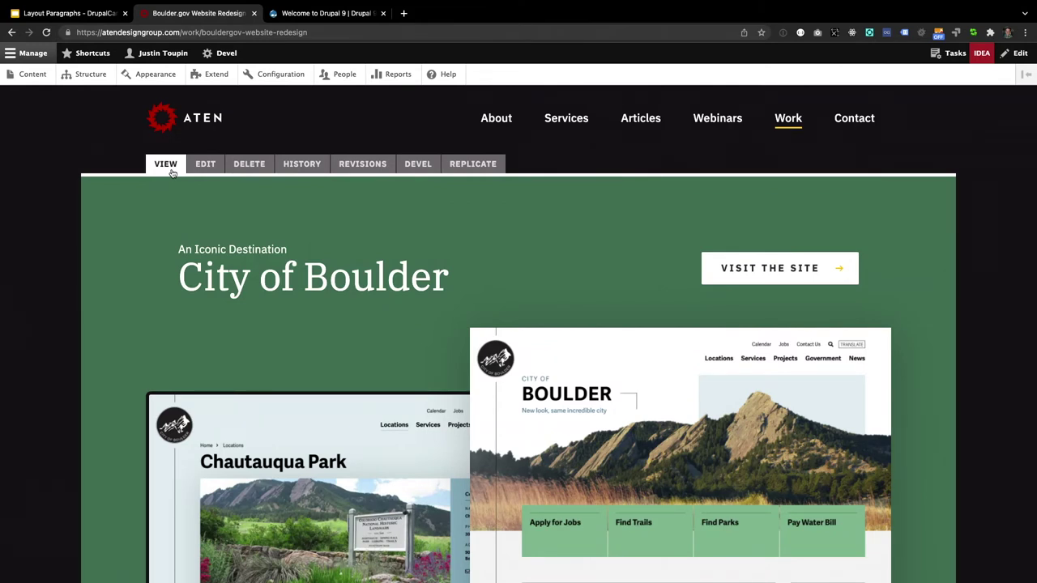
scroll(170, 162, "down", 15)
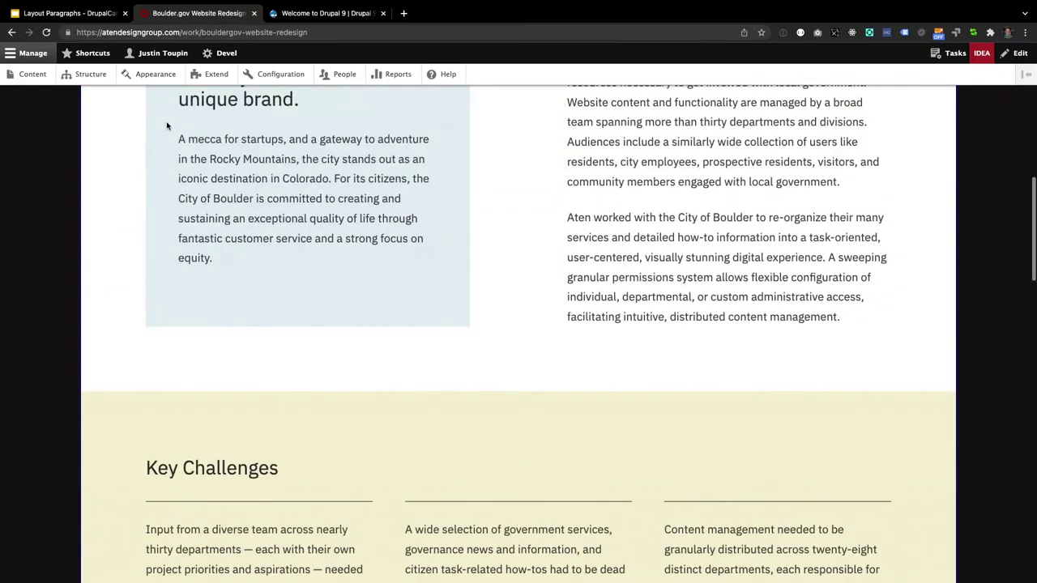
scroll(167, 125, "down", 3)
scroll(167, 126, "up", 20)
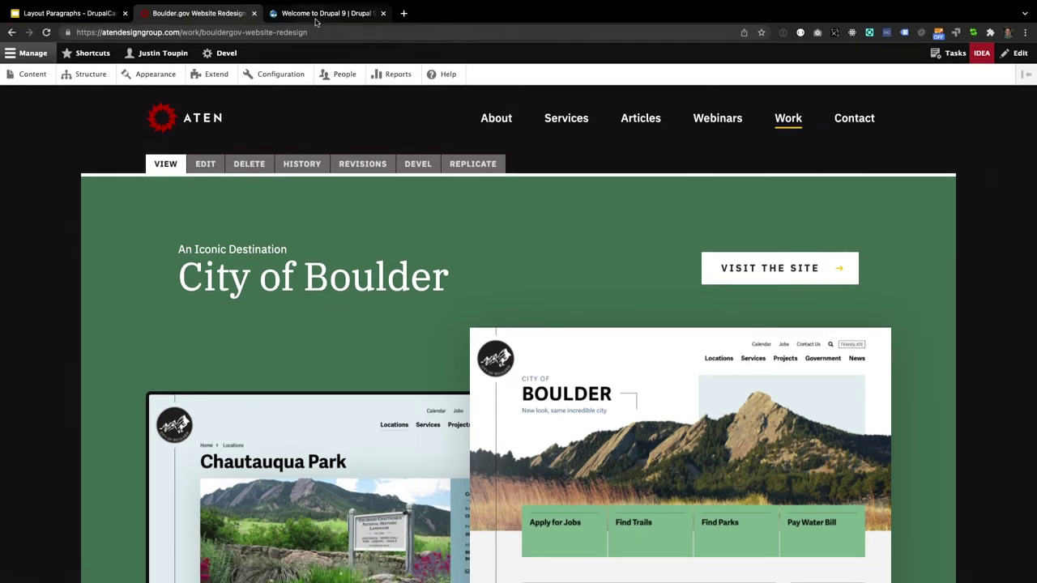
- Switch to the Drupal 9 site and start a new paragraph type labelled Section
left_click(317, 14)
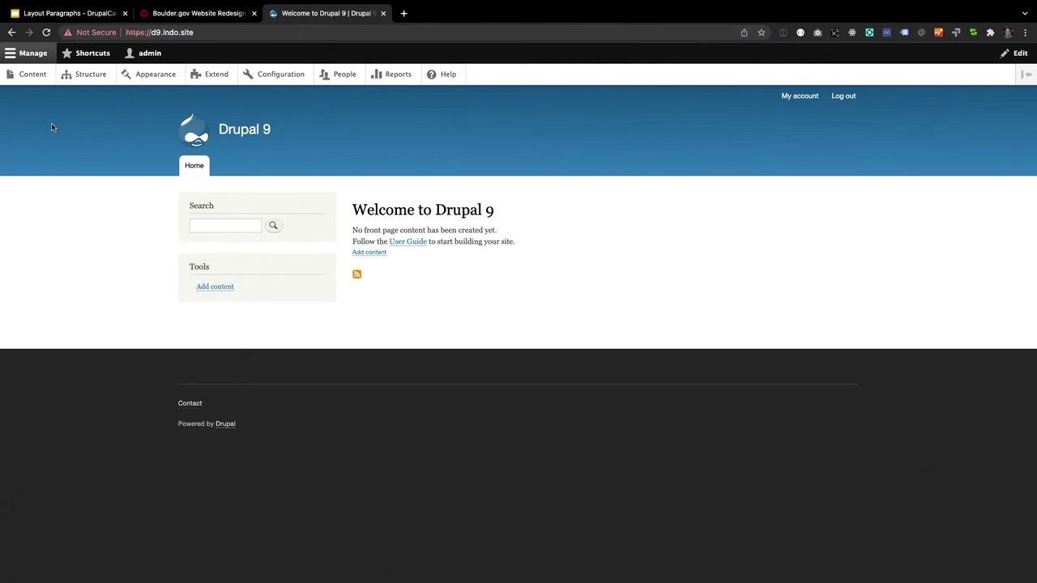
left_click(80, 82)
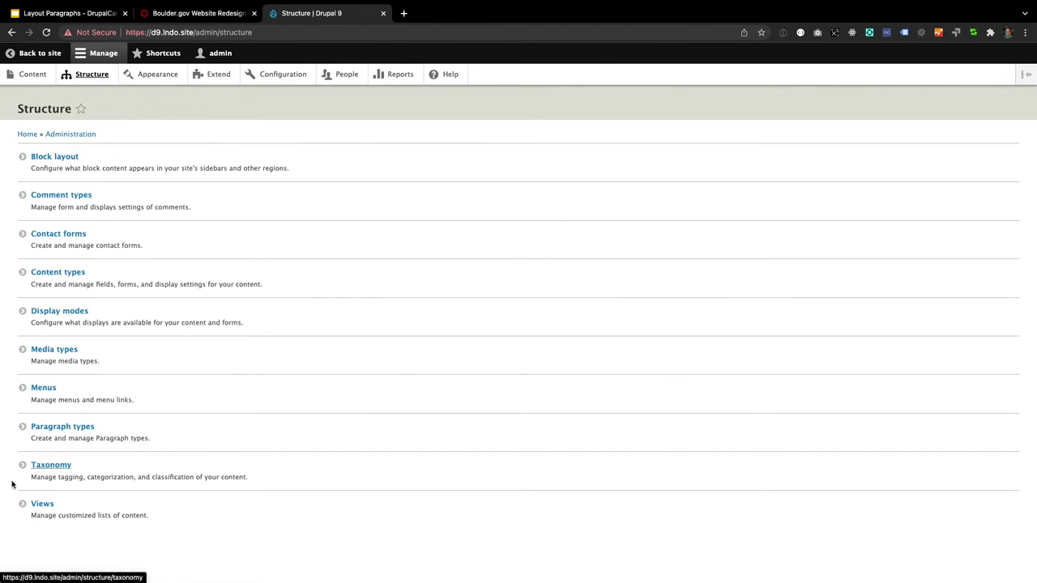
left_click(55, 426)
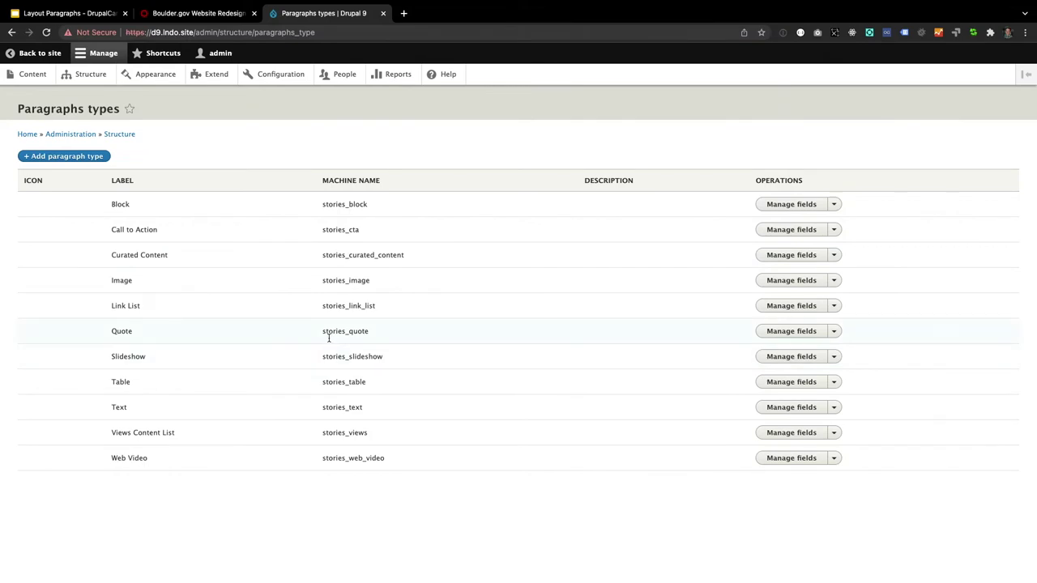
left_click(86, 163)
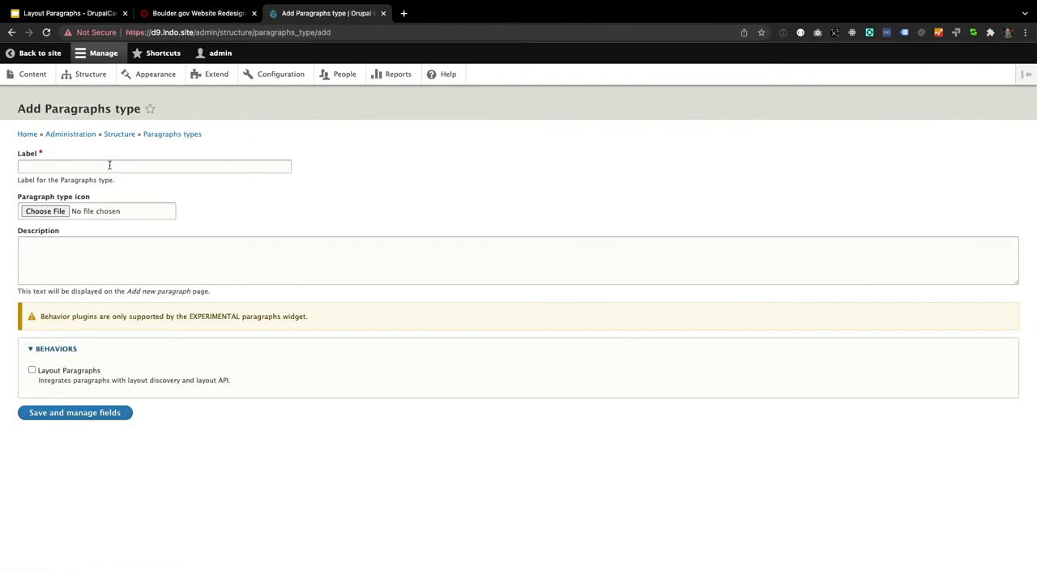
left_click(110, 166)
type("S")
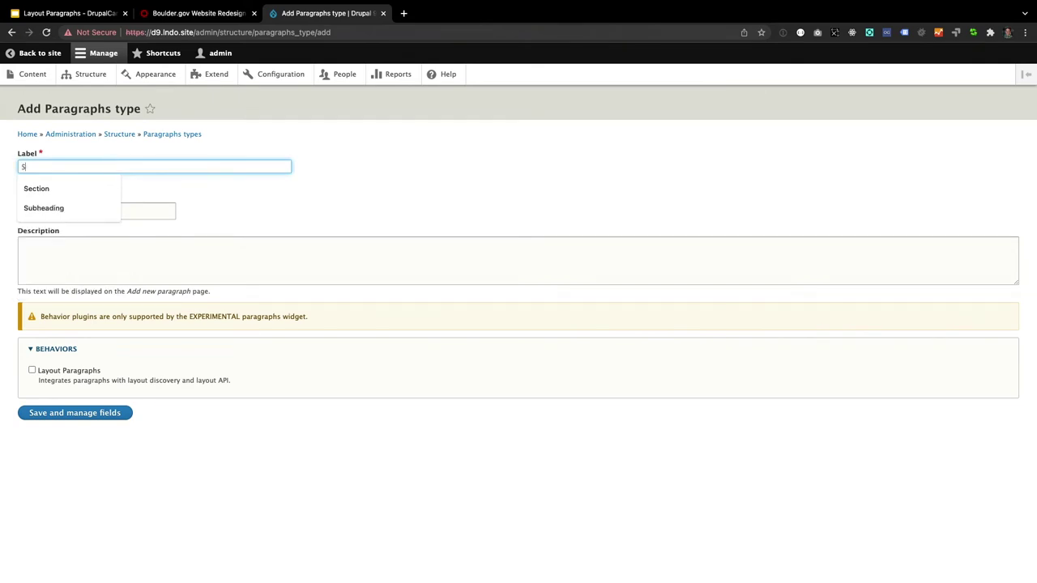
key("Down")
key("Return")
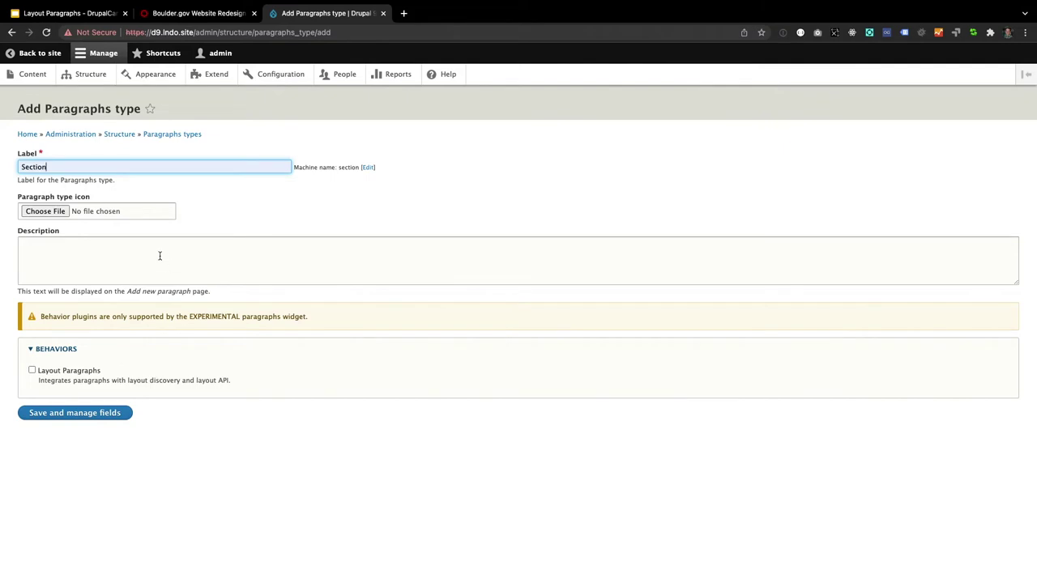
- Enable the Layout Paragraphs behavior with the One column, Two column and both Three column layouts, and save the Section paragraph type
left_click(46, 378)
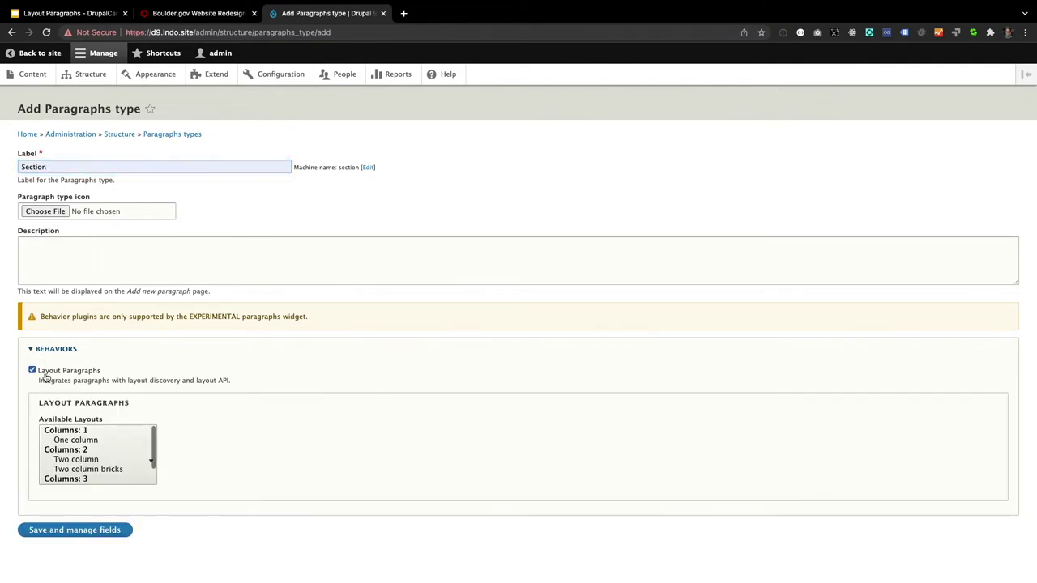
scroll(81, 438, "down", 2)
scroll(82, 439, "up", 2)
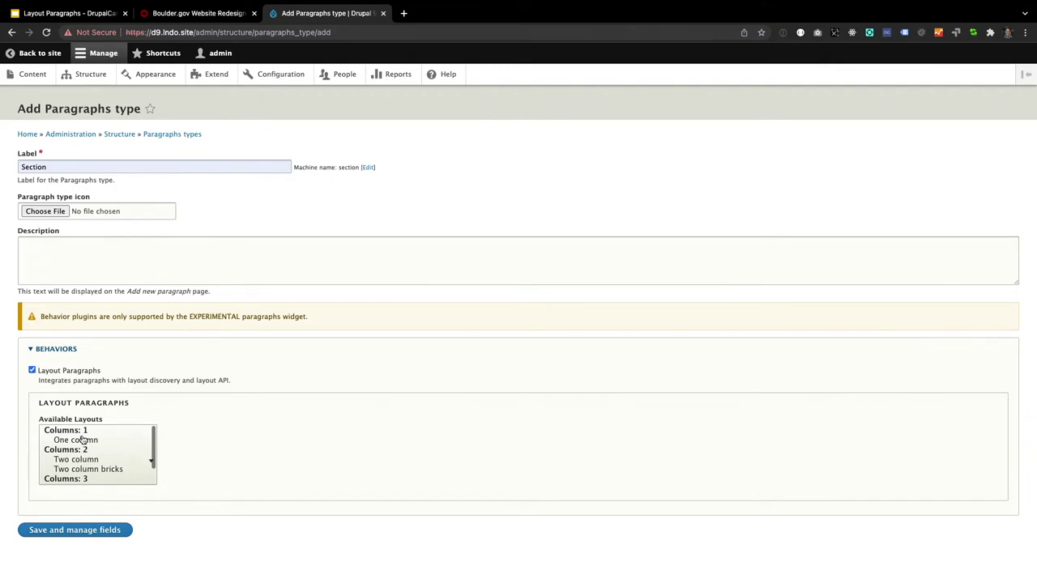
left_click(86, 442)
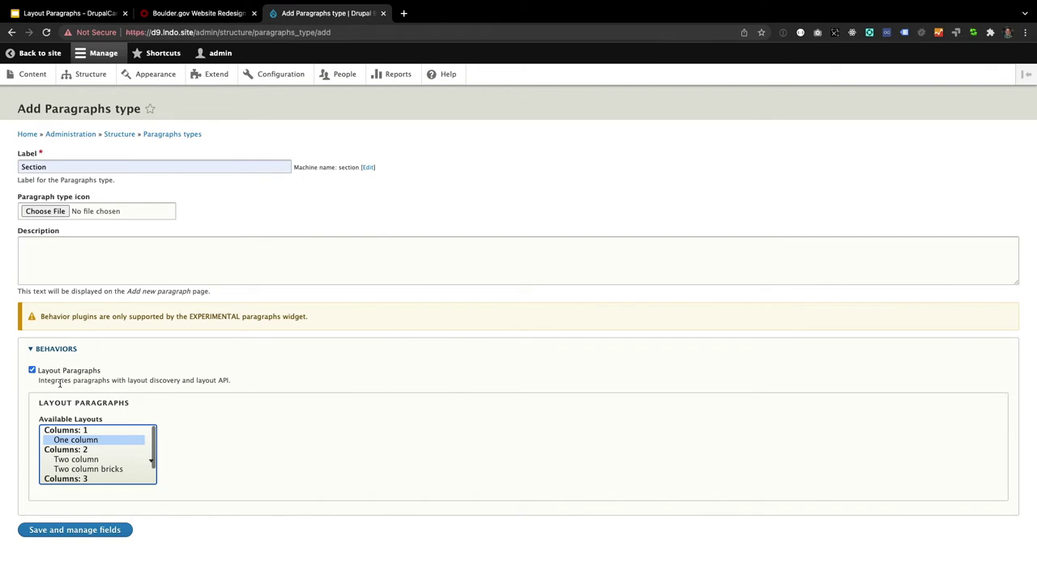
left_click(70, 459)
scroll(69, 460, "down", 1)
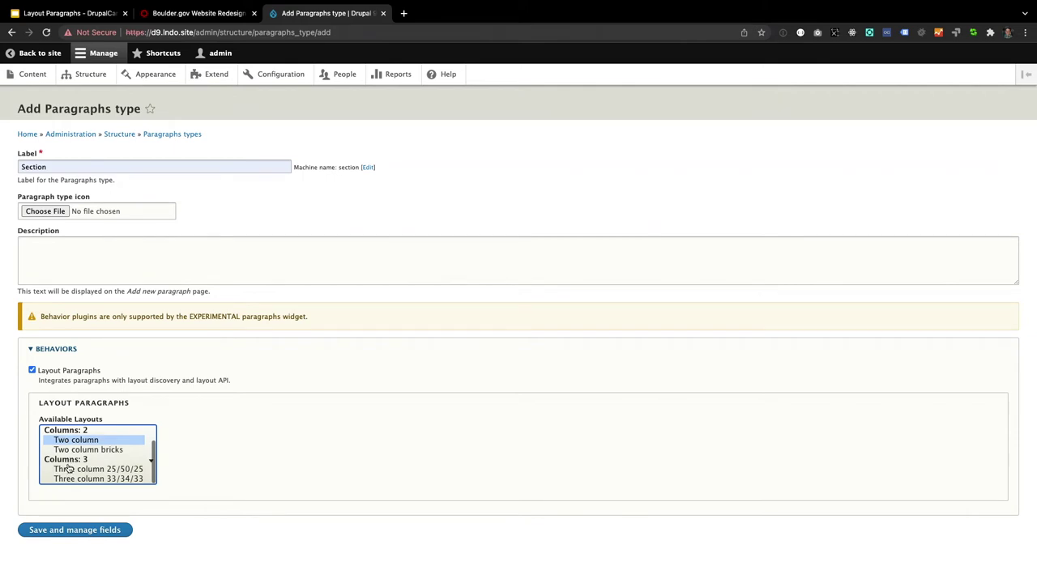
left_click(70, 469, "super")
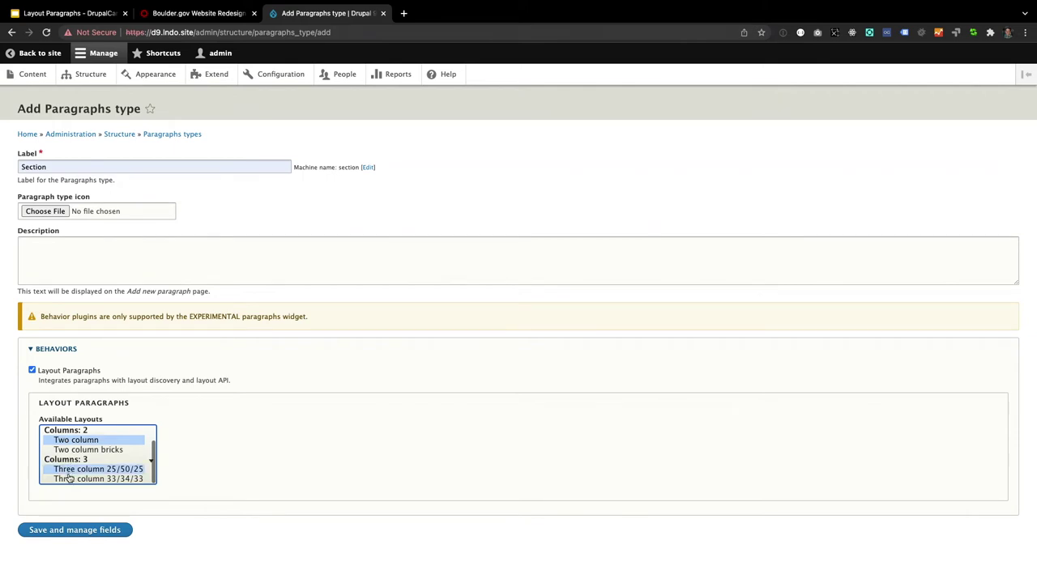
left_click(70, 479, "super")
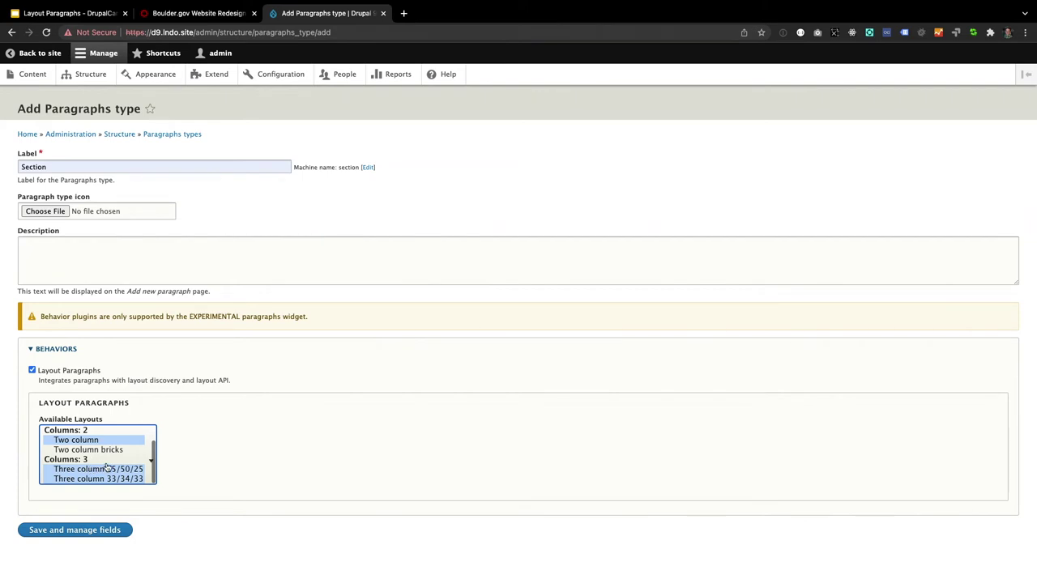
left_click(64, 530)
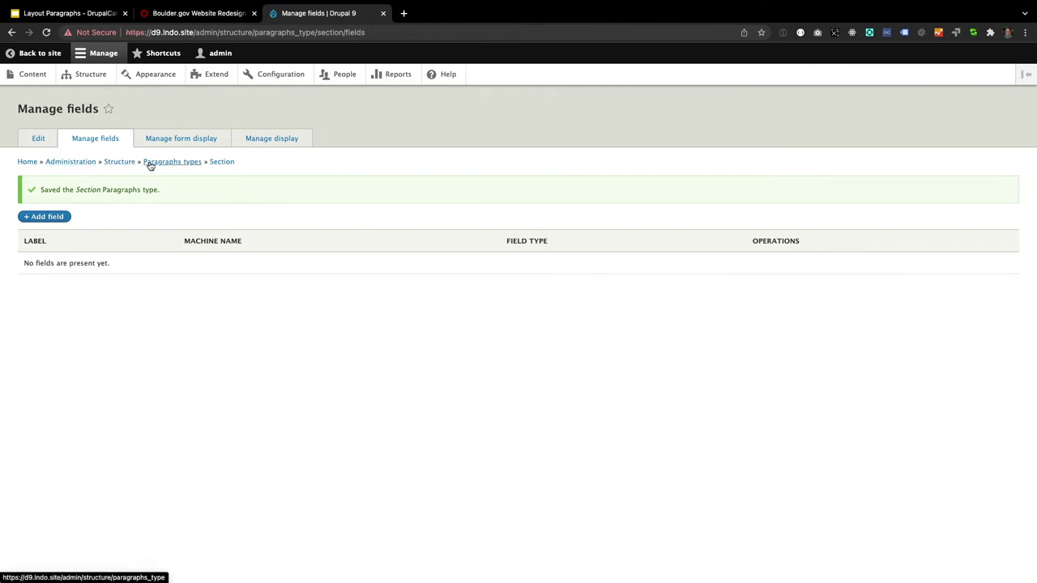
- Add a new Paragraph reference field labelled Content to the Basic page content type
left_click(89, 80)
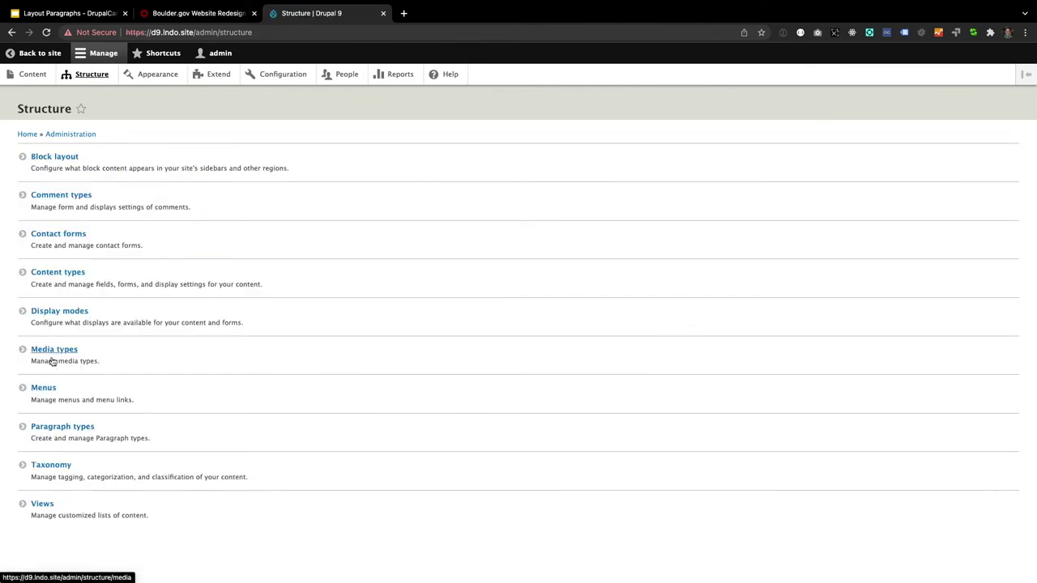
left_click(58, 273)
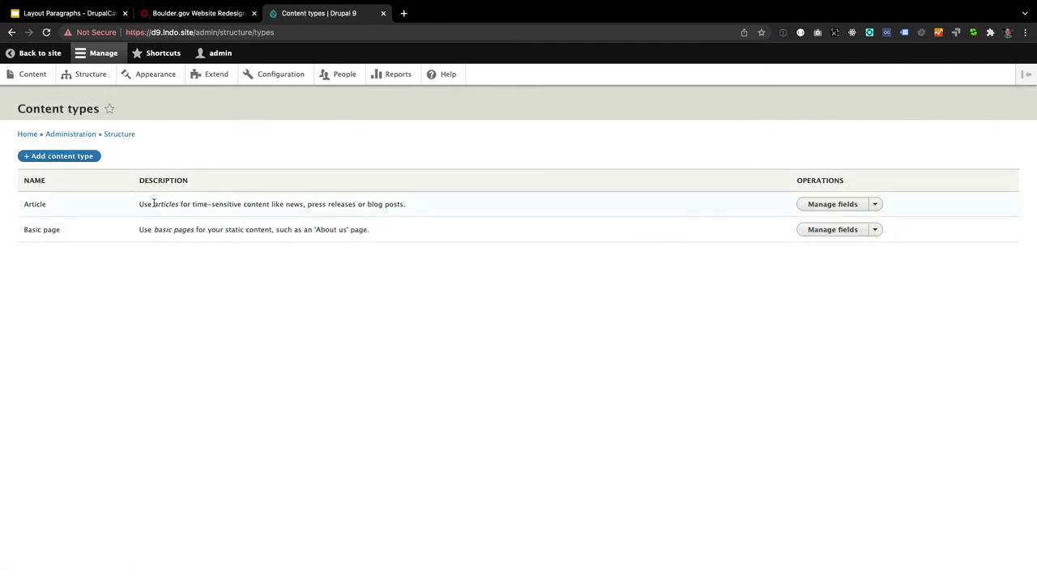
left_click(857, 231)
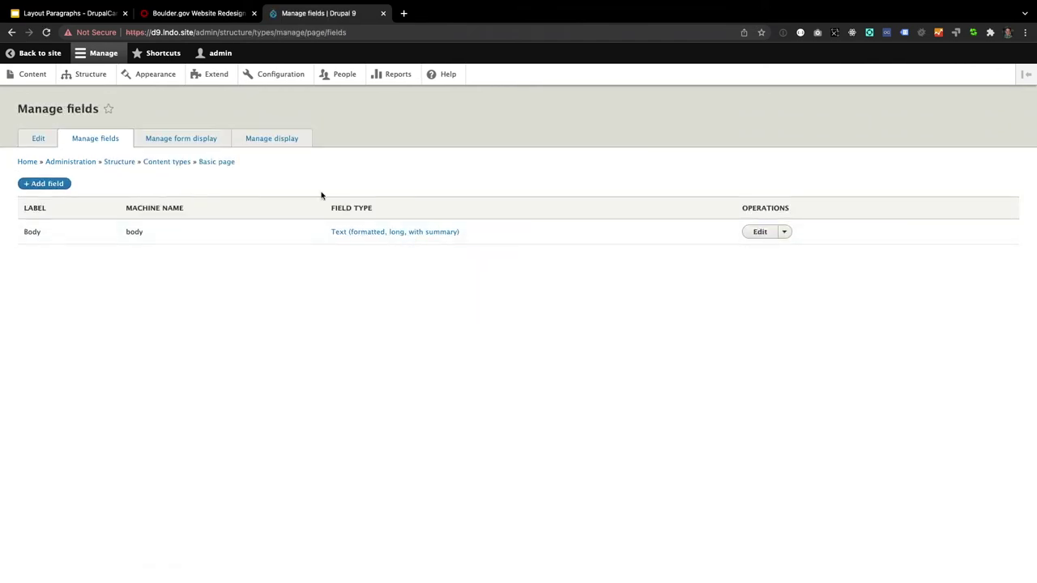
left_click(65, 184)
left_click(147, 170)
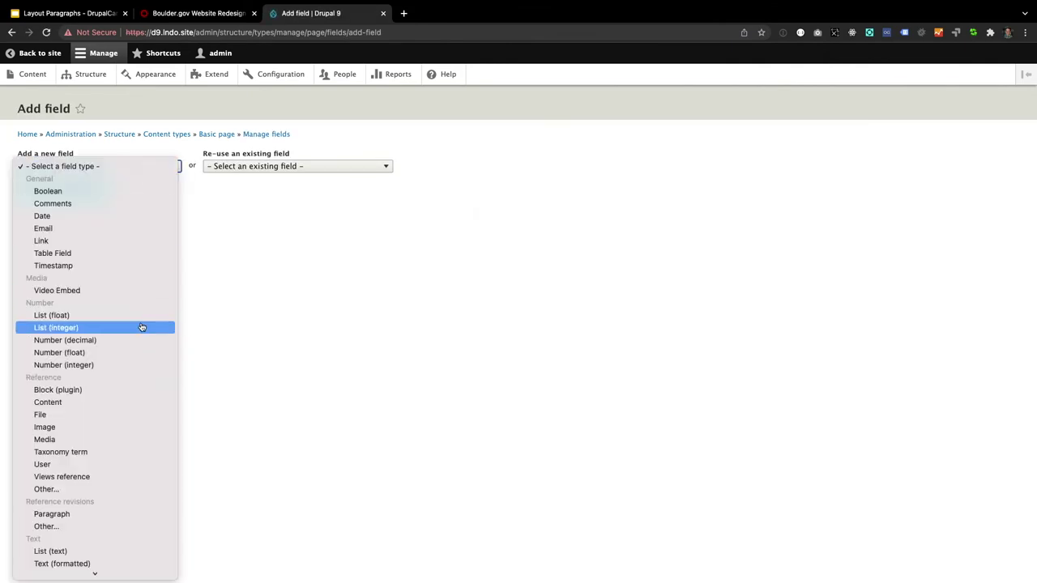
left_click(121, 514)
left_click(84, 204)
left_click(69, 242)
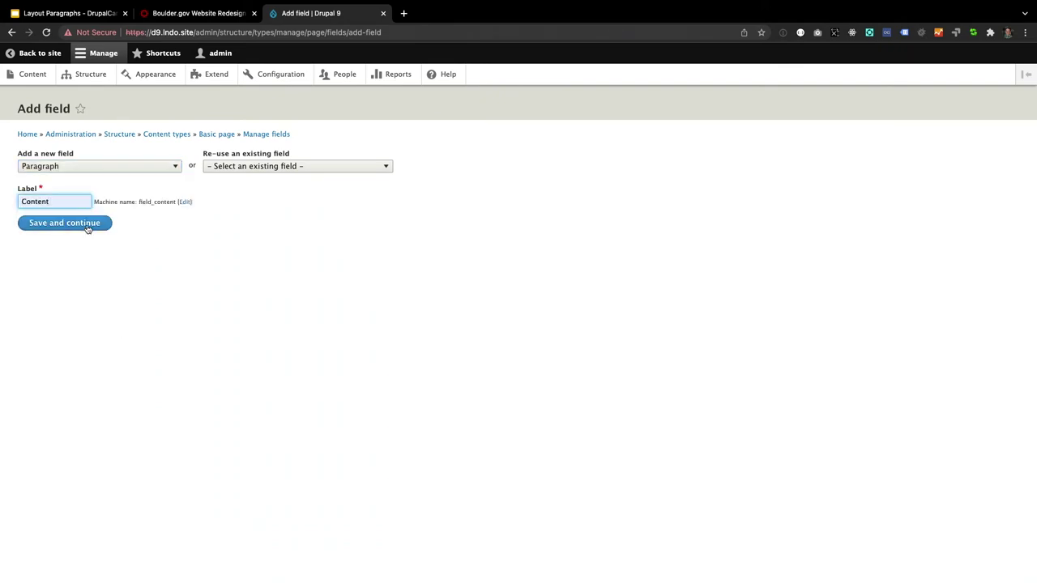
left_click(88, 228)
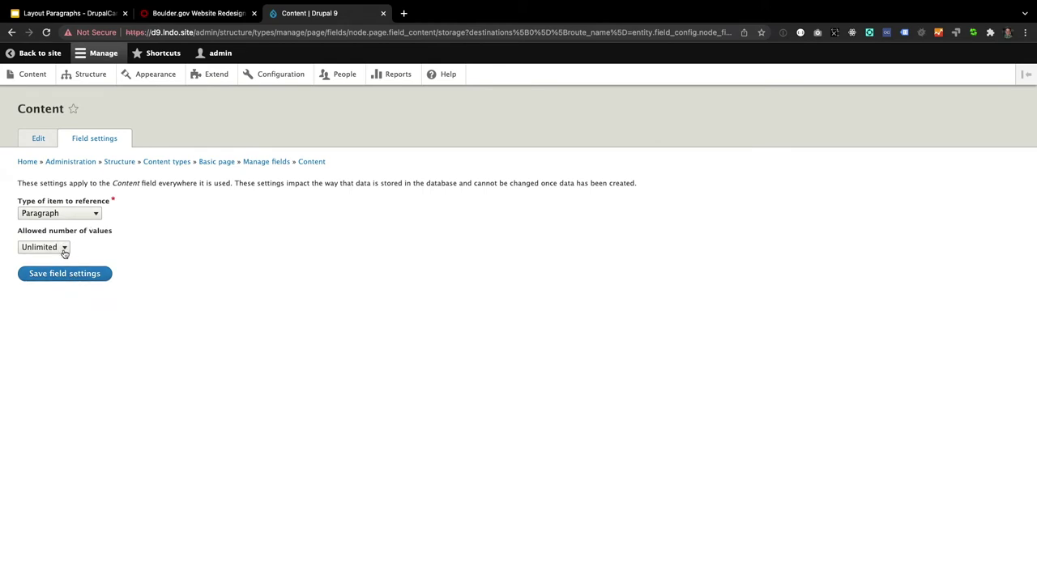
- Keep the Content field's allowed number of values at Unlimited and save the field settings
left_click(64, 250)
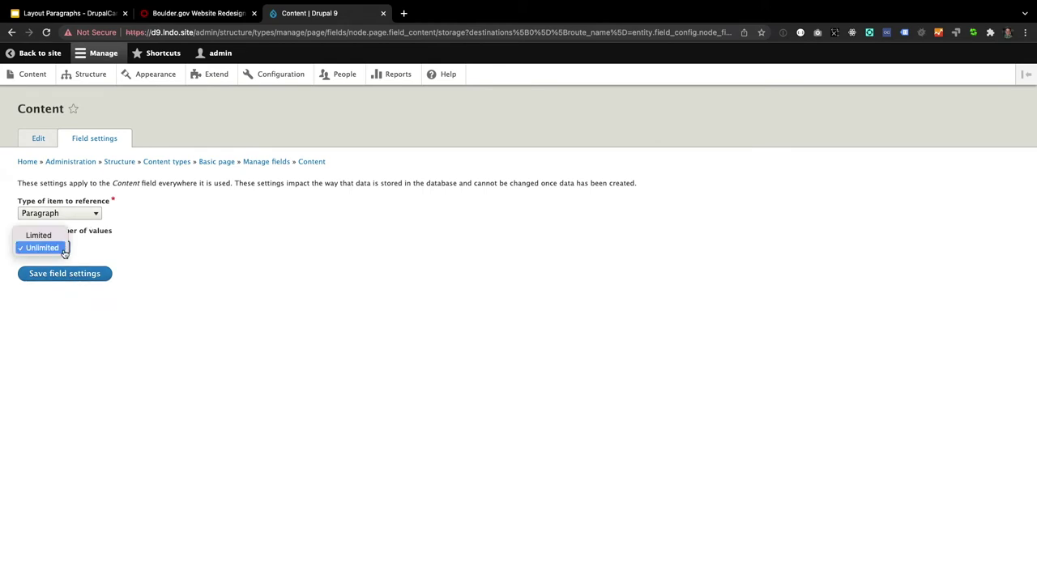
left_click(63, 251)
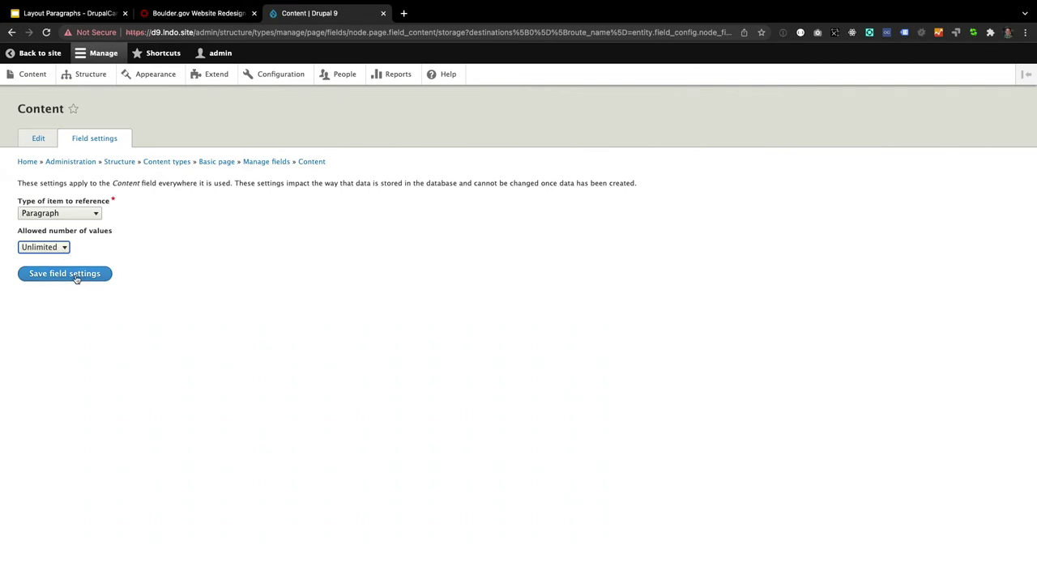
left_click(76, 277)
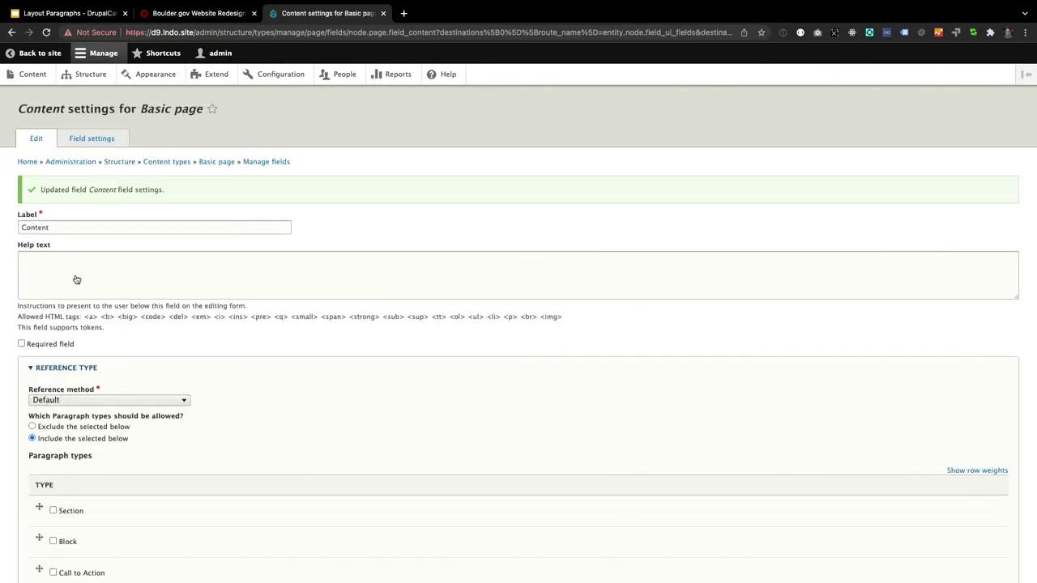
- Review the Content field's paragraph type options, leave every type unselected so all are allowed, and save the settings
scroll(203, 373, "down", 1)
scroll(205, 378, "down", 3)
scroll(204, 377, "up", 4)
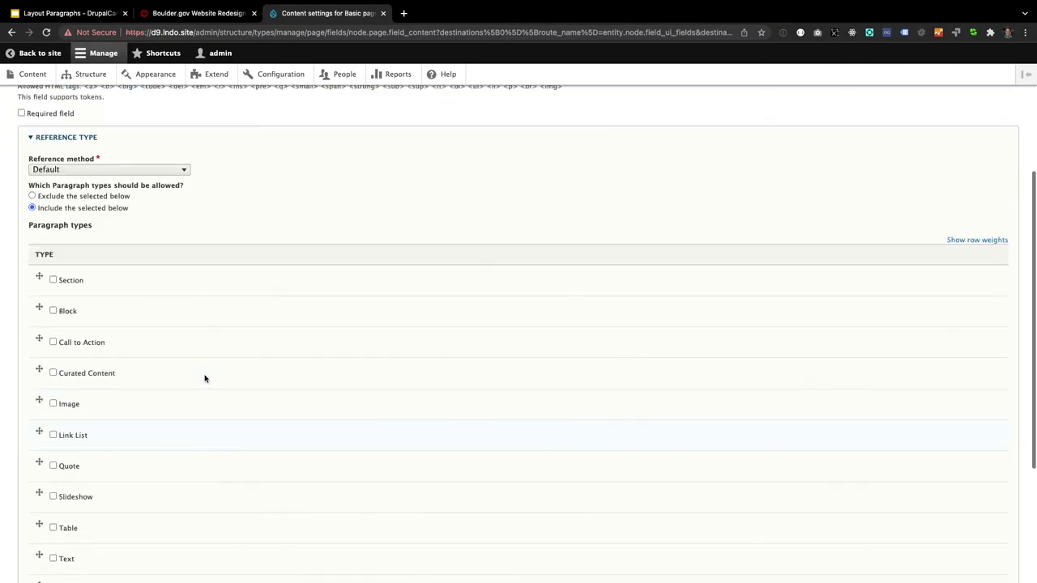
scroll(57, 373, "down", 2)
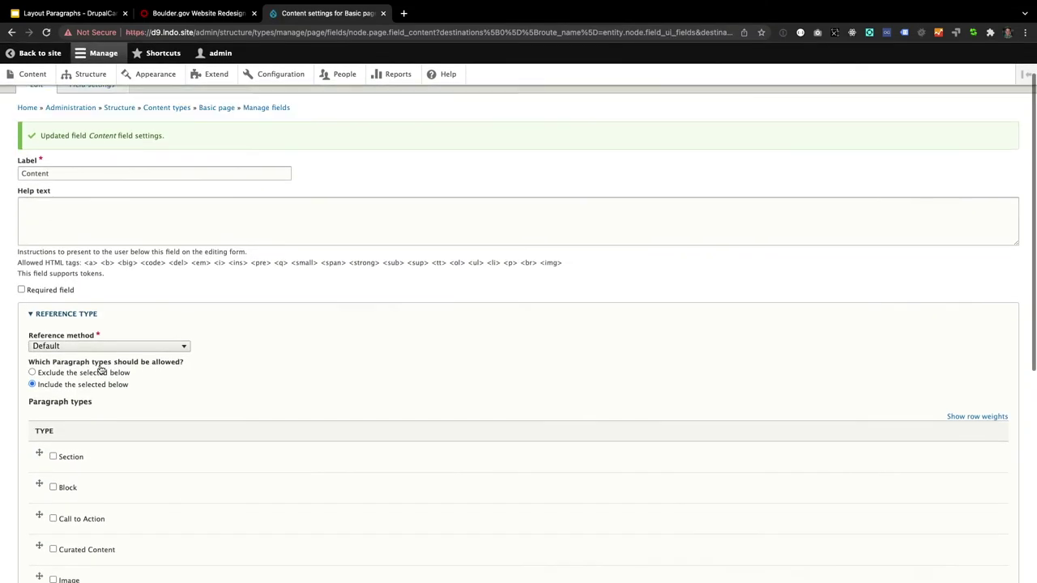
scroll(99, 365, "up", 2)
scroll(100, 368, "down", 5)
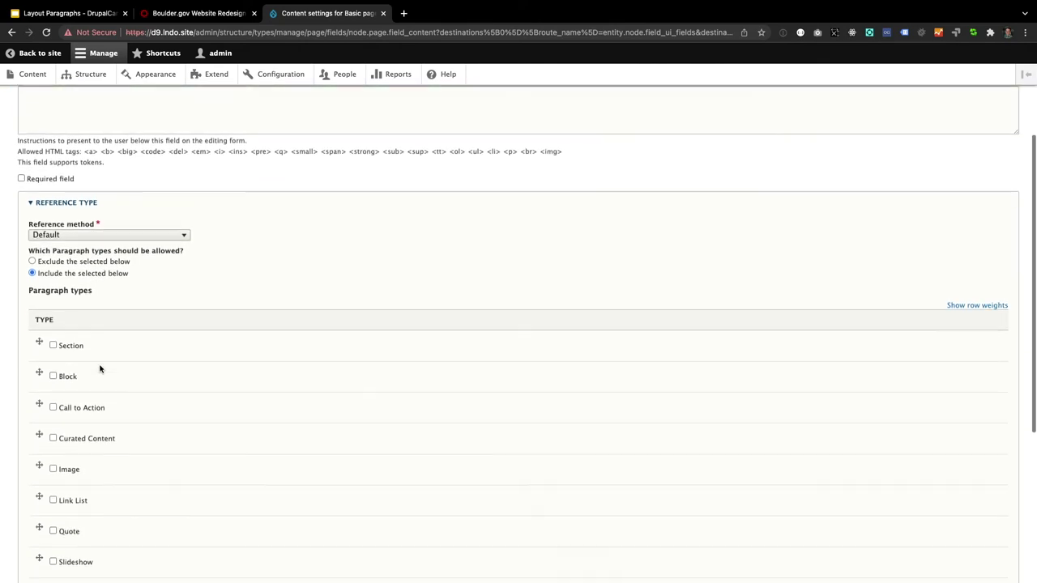
scroll(99, 369, "up", 2)
scroll(100, 367, "up", 3)
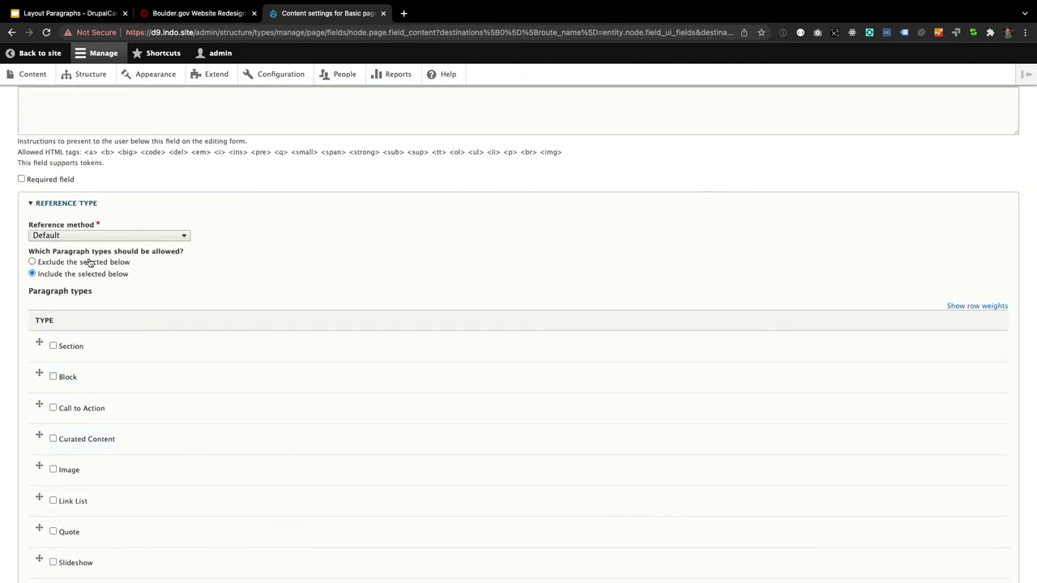
scroll(79, 322, "down", 7)
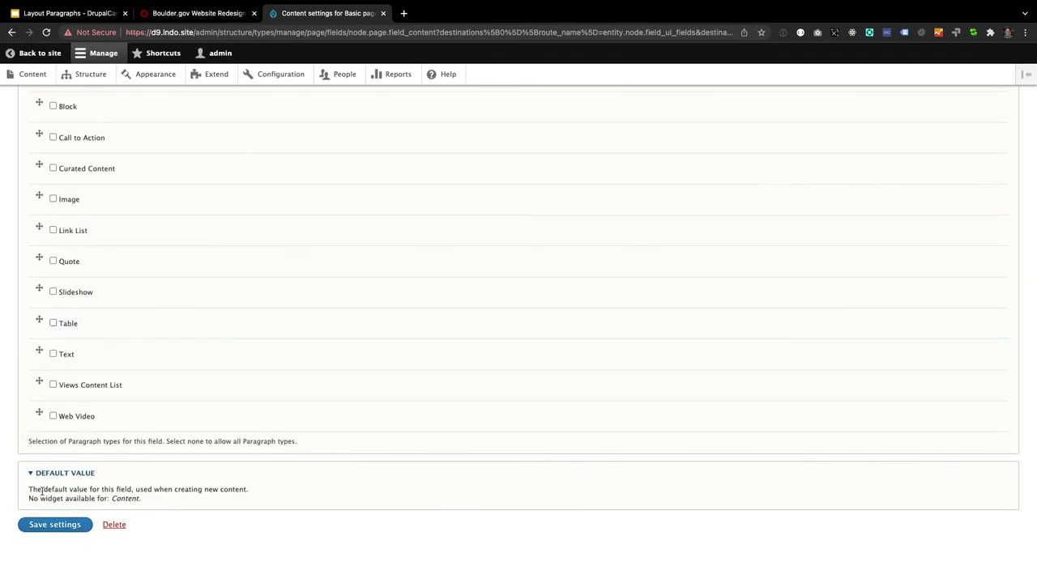
left_click(39, 527)
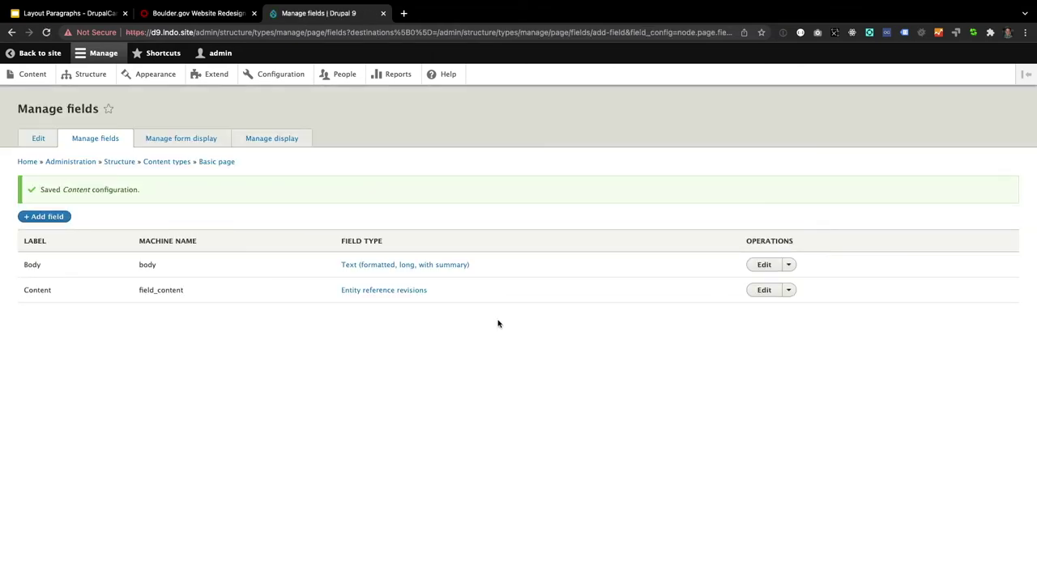
- Set the Content field's form widget to Layout Paragraphs on the Basic page form display and save
left_click(183, 138)
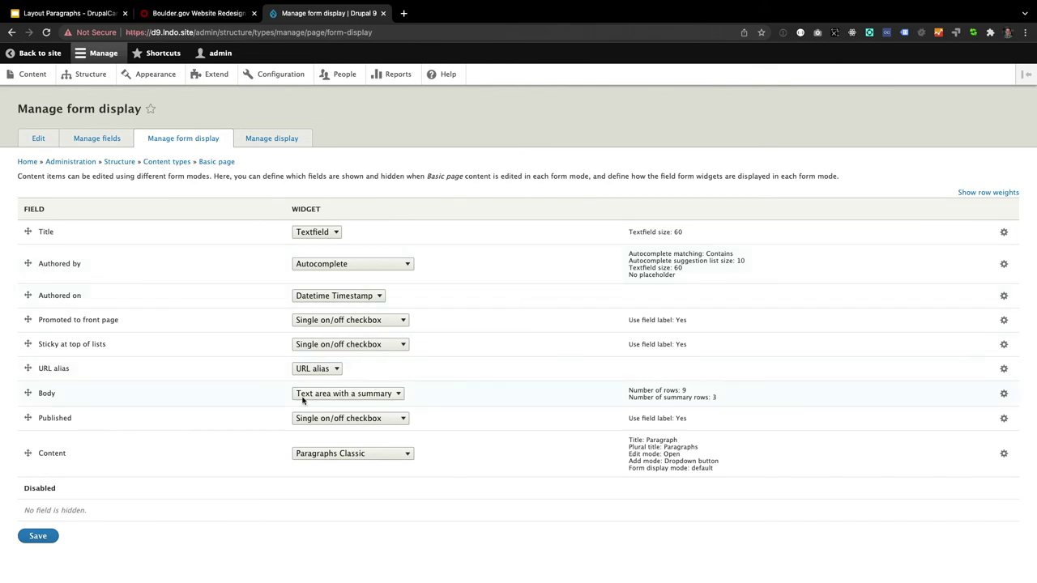
left_click(316, 455)
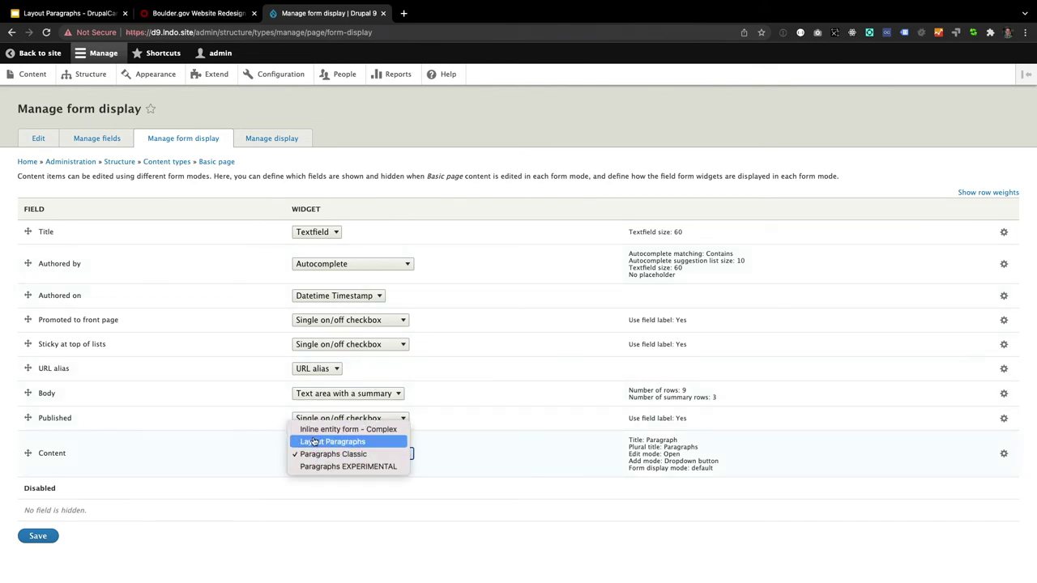
left_click(314, 441)
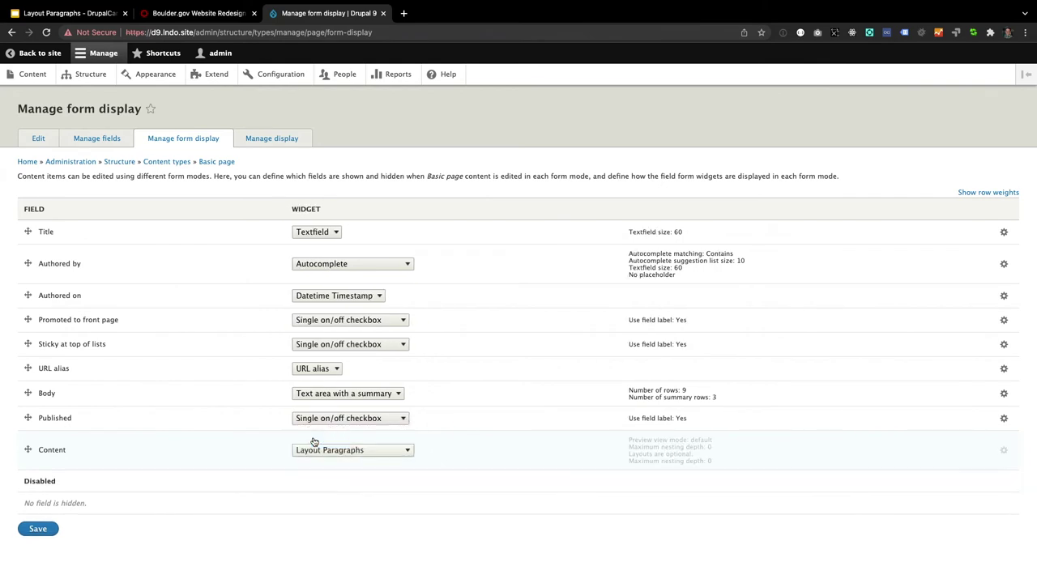
left_click(37, 528)
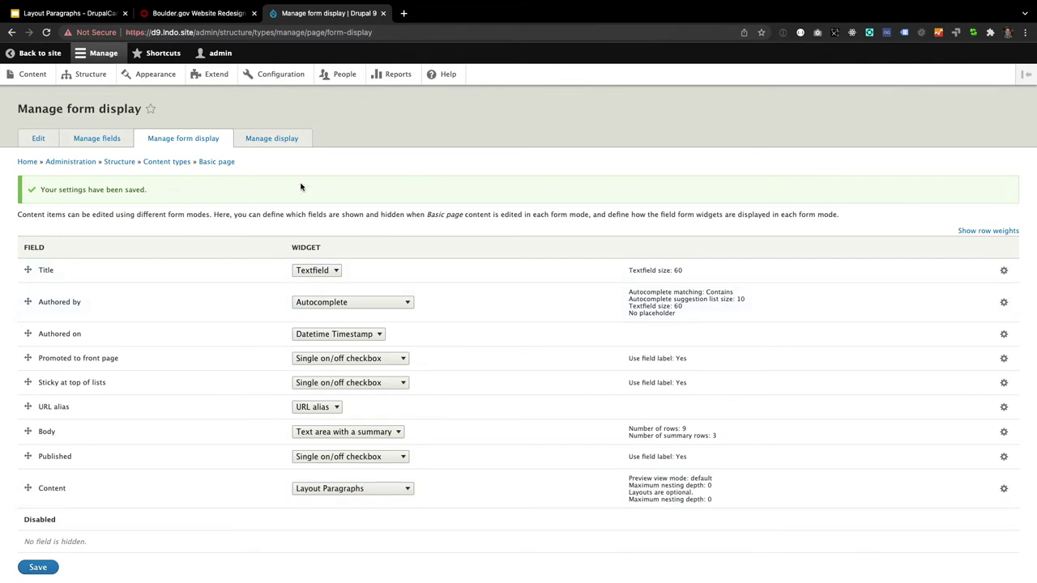
- Set the Content field's display format to Layout Paragraphs on the Basic page's default display and save
left_click(296, 143)
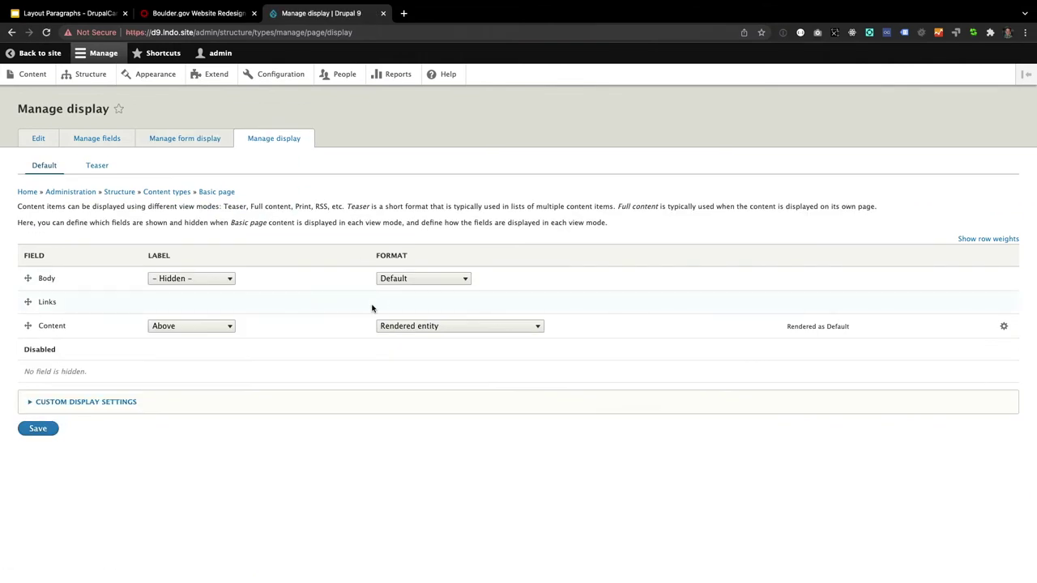
left_click(392, 326)
left_click(400, 352)
left_click(38, 427)
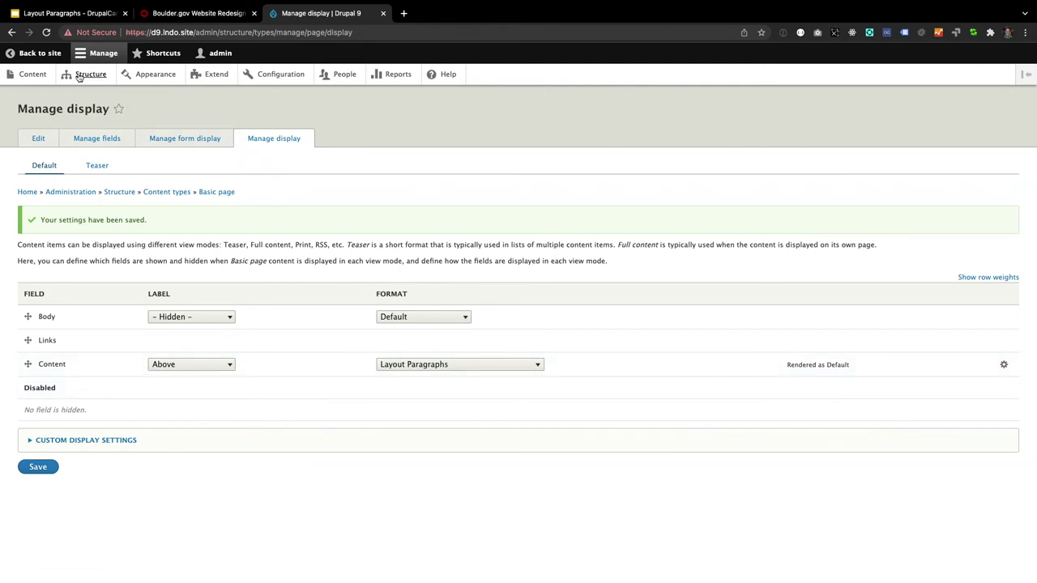
- Open the form for creating a new Basic page
left_click(31, 74)
left_click(42, 183)
left_click(63, 199)
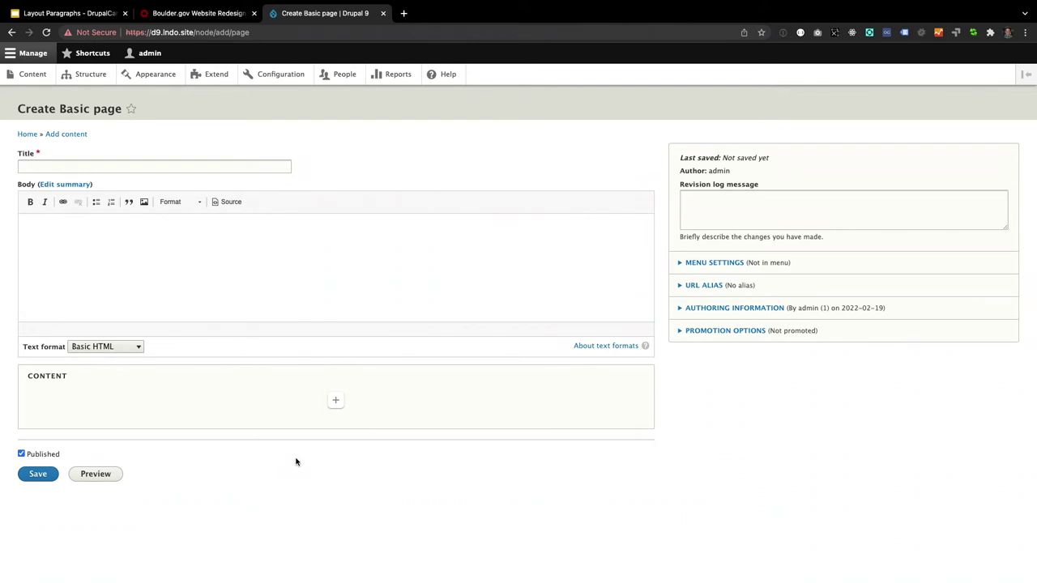
- Enter Test page as the new Basic page's title
left_click(174, 167)
type("TEset p")
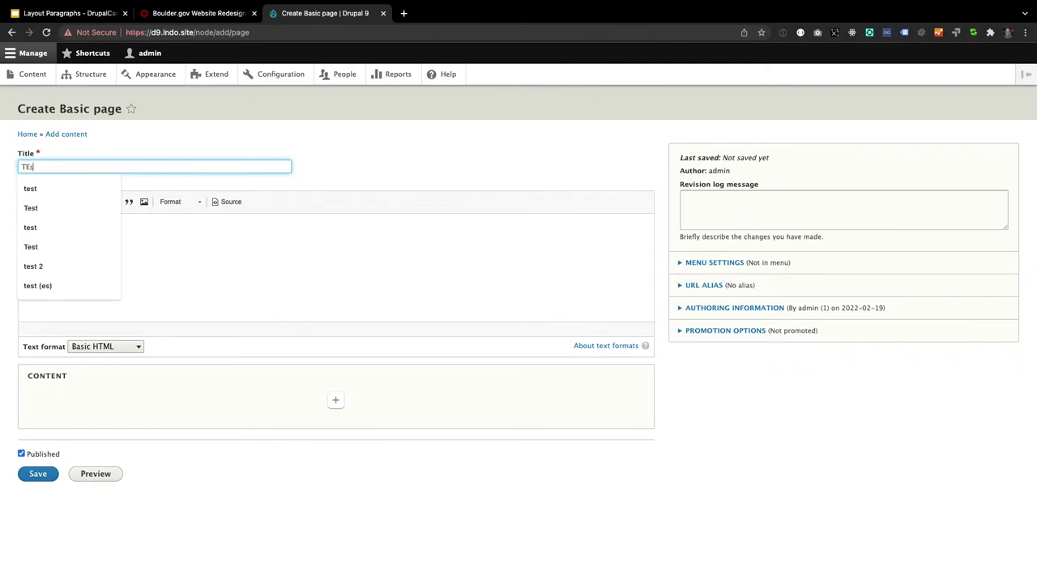
key("BackSpace")
key("BackSpace")
key("BackSpace")
key("BackSpace")
key("BackSpace")
key("BackSpace")
type("est oage")
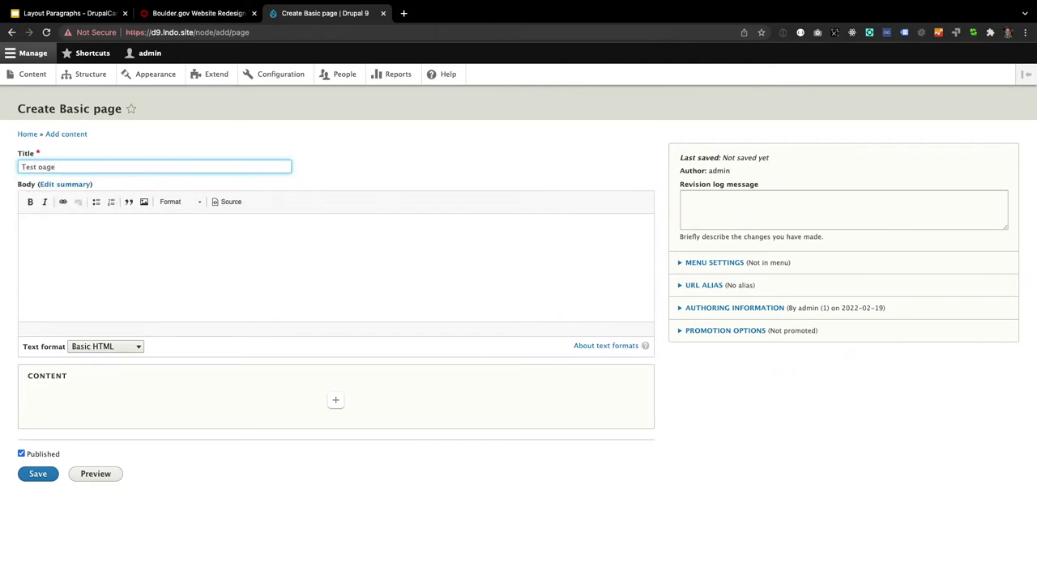
key("BackSpace")
key("BackSpace")
key("BackSpace")
key("BackSpace")
type("page")
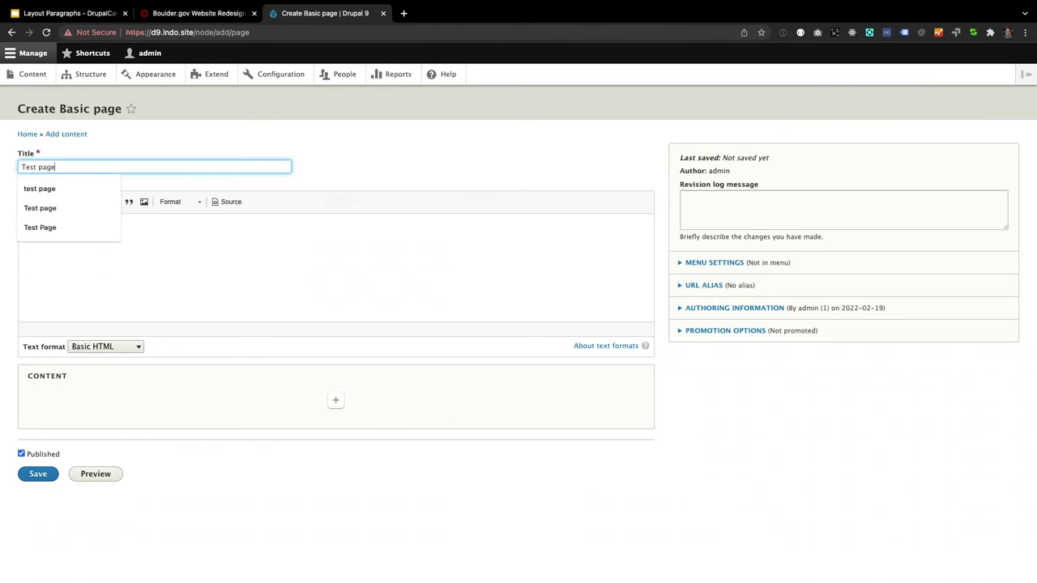
key("Escape")
left_click(357, 488)
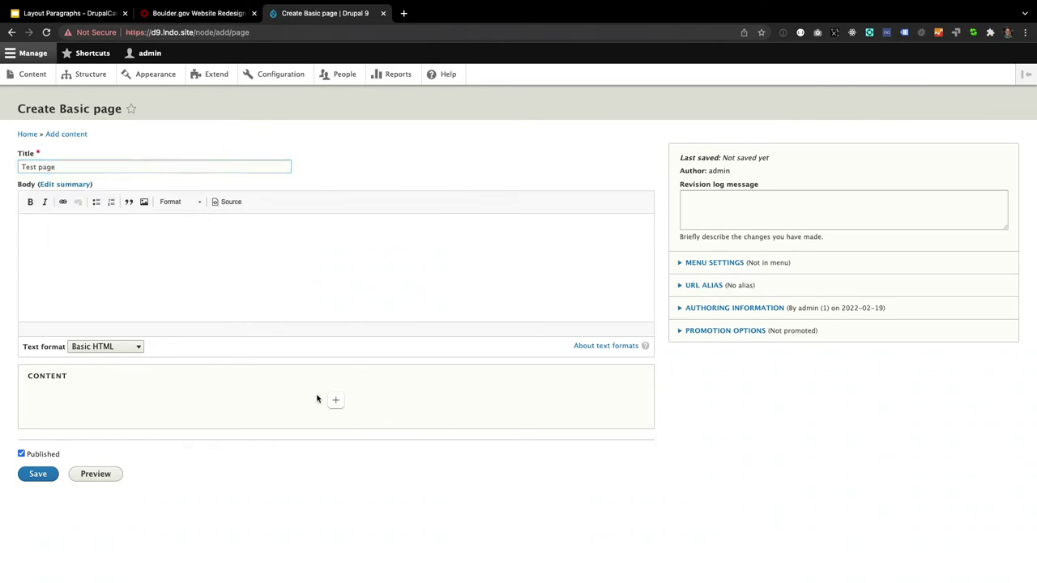
- Add a Text component reading "Some text" to the empty Content field and save it
left_click(337, 401)
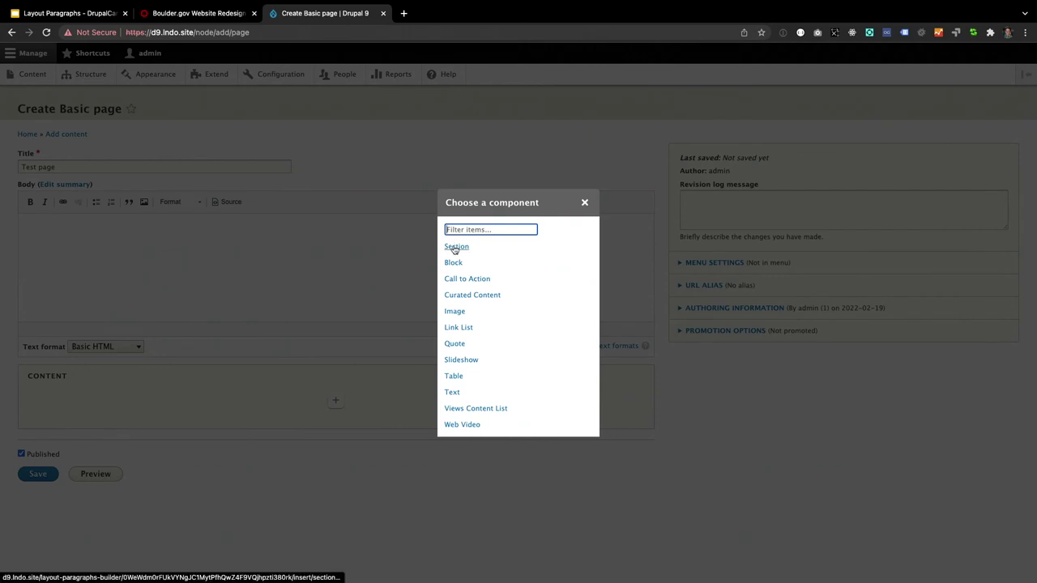
left_click(453, 392)
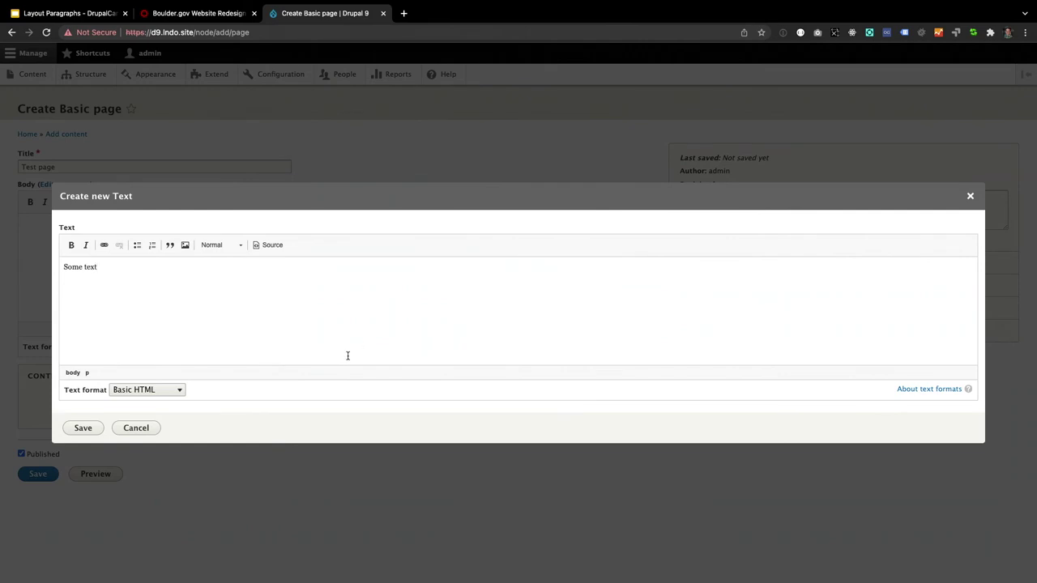
left_click(83, 427)
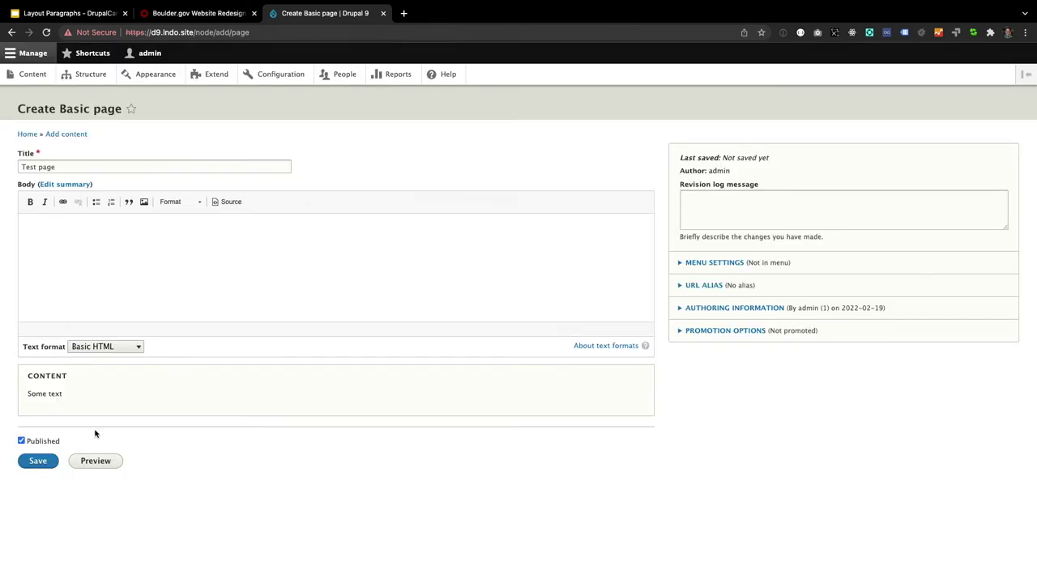
- Insert a Section with the Three column 25/50/25 layout above the existing text component
mouse_move(64, 400)
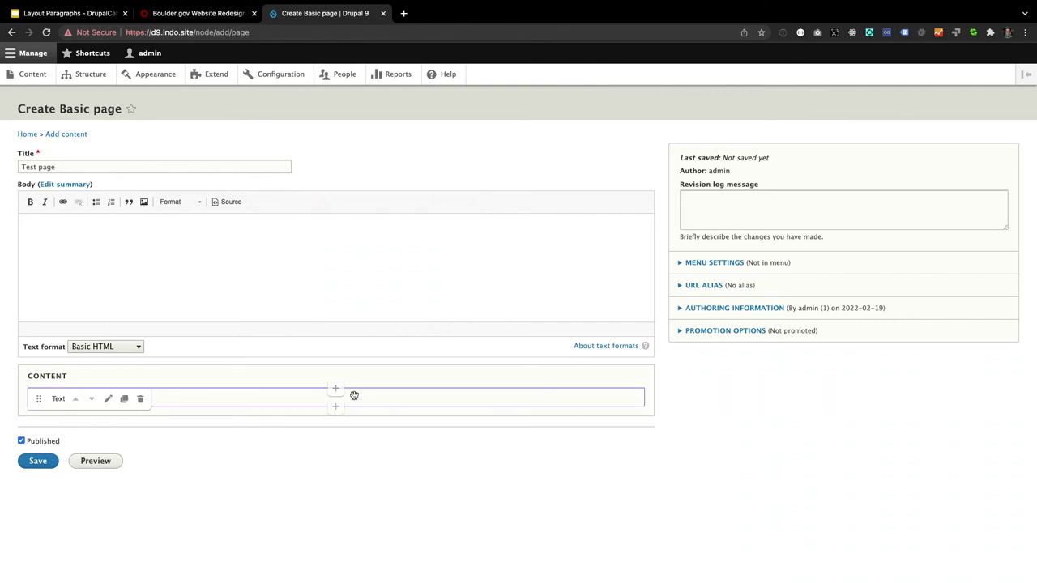
left_click(336, 390)
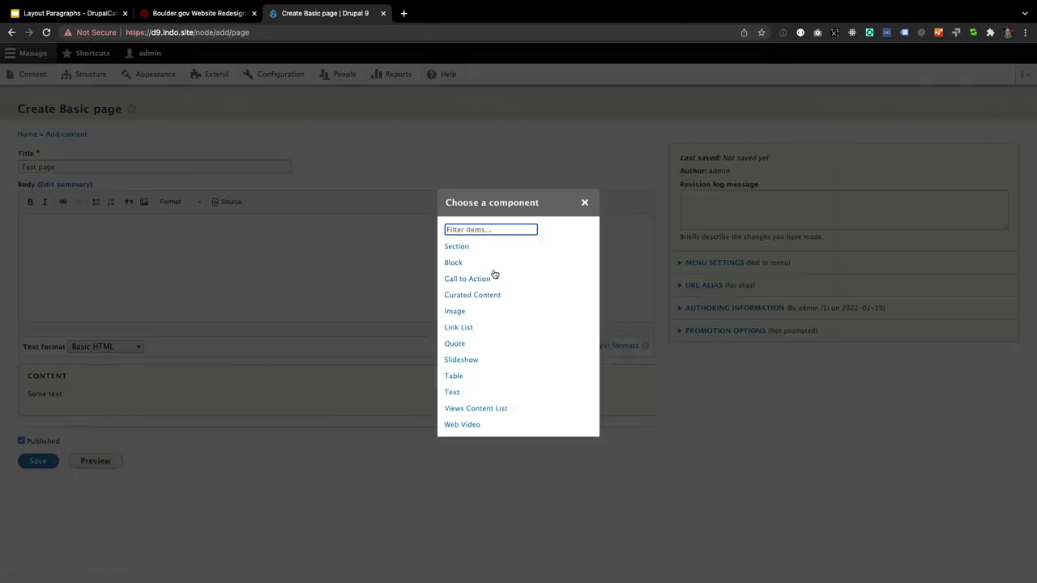
left_click(466, 246)
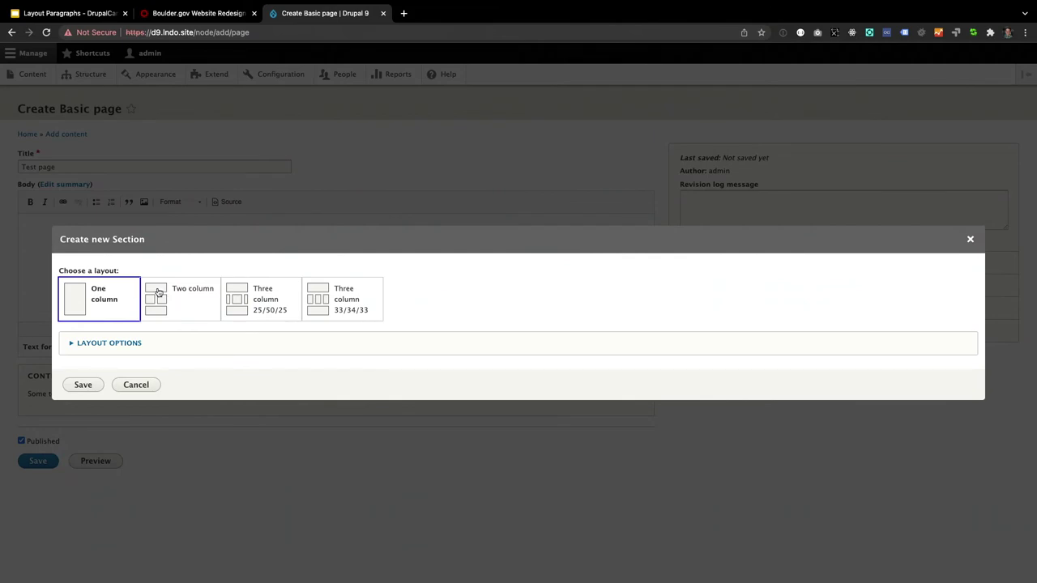
left_click(111, 342)
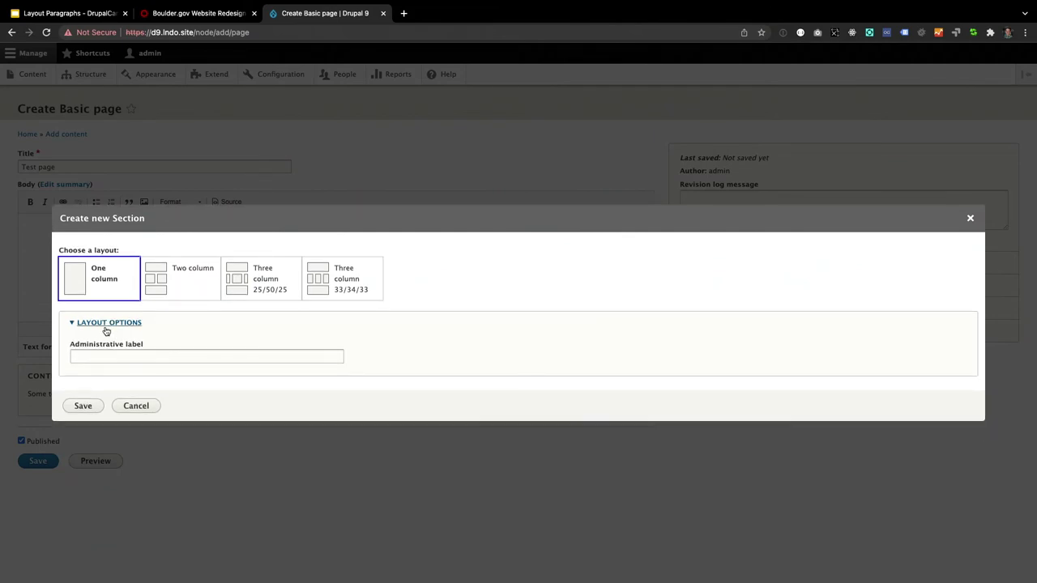
left_click(106, 327)
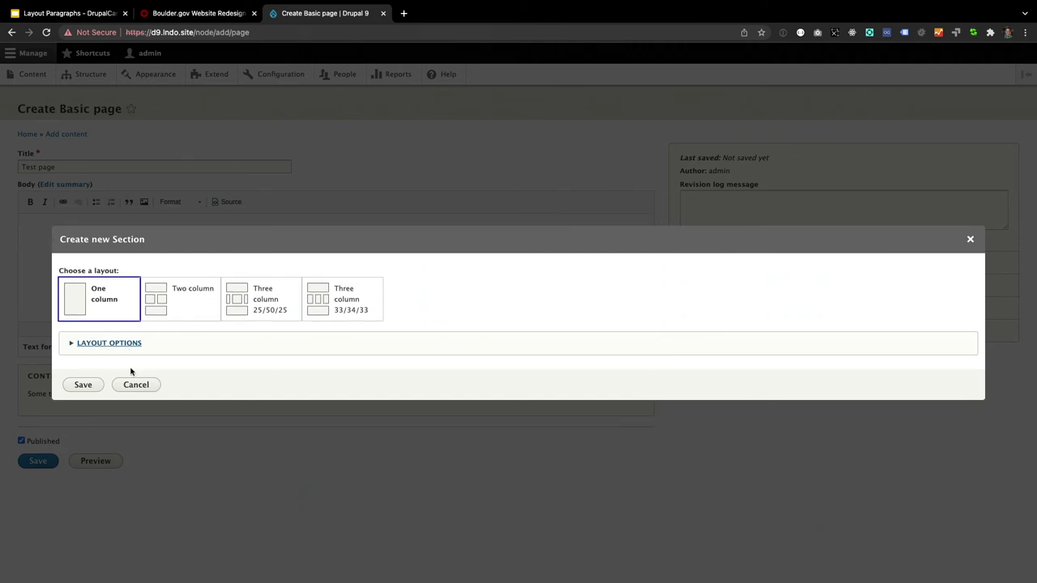
left_click(111, 344)
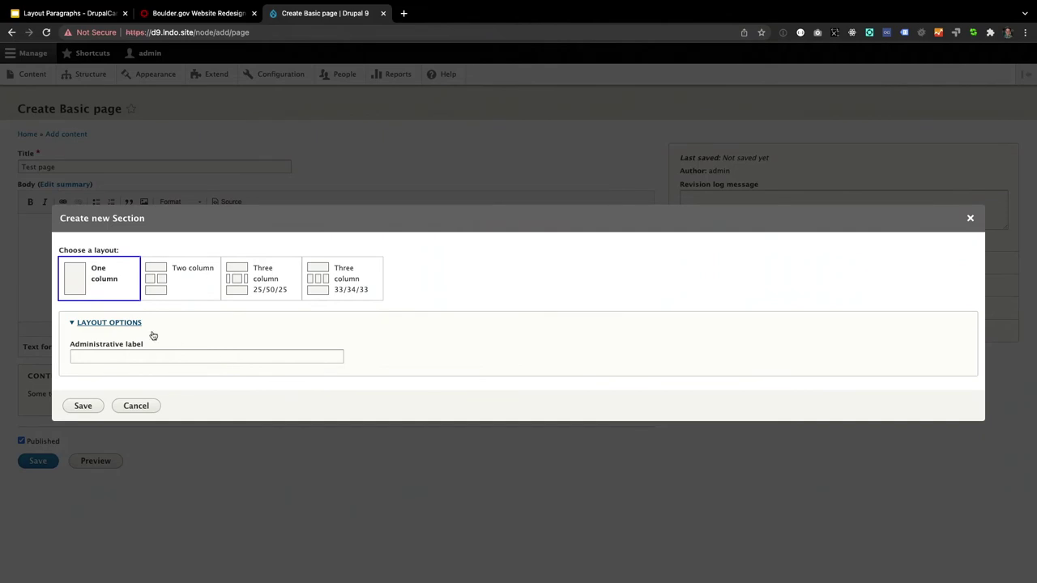
left_click(128, 322)
left_click(273, 310)
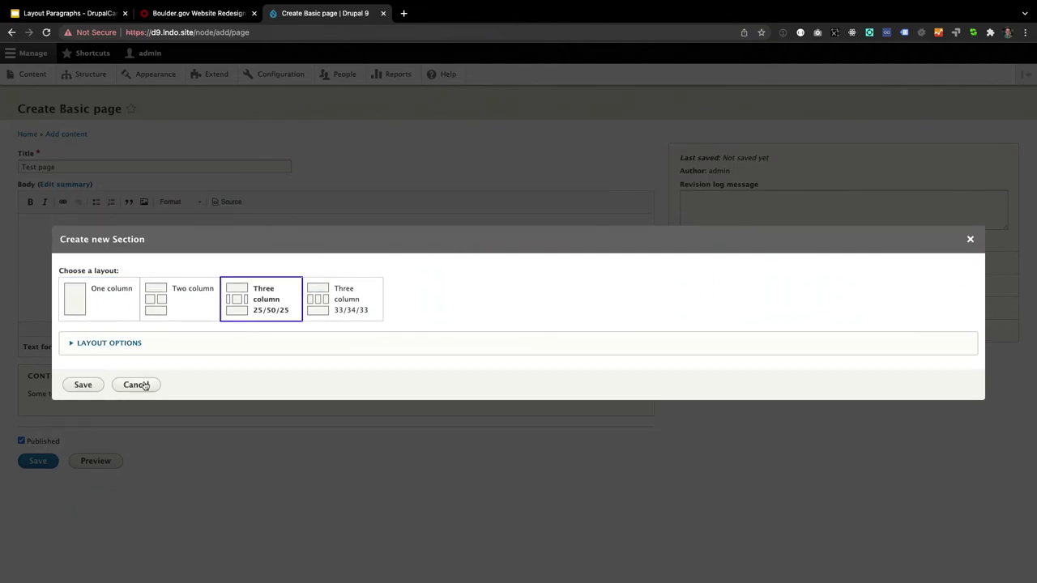
left_click(84, 385)
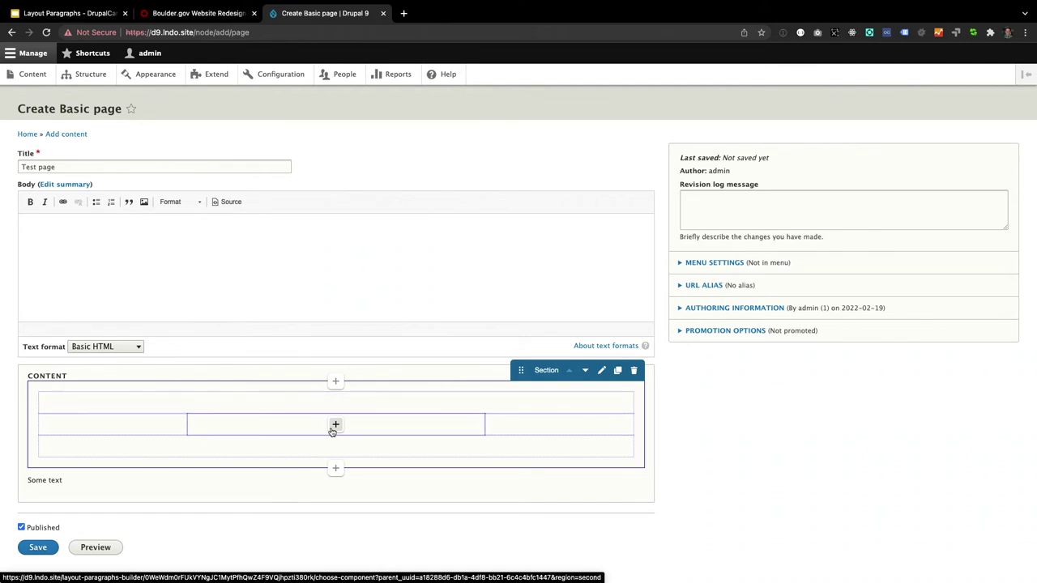
- Add a Text component reading "Column 1" to the section's first column and move it to the third column
left_click(111, 423)
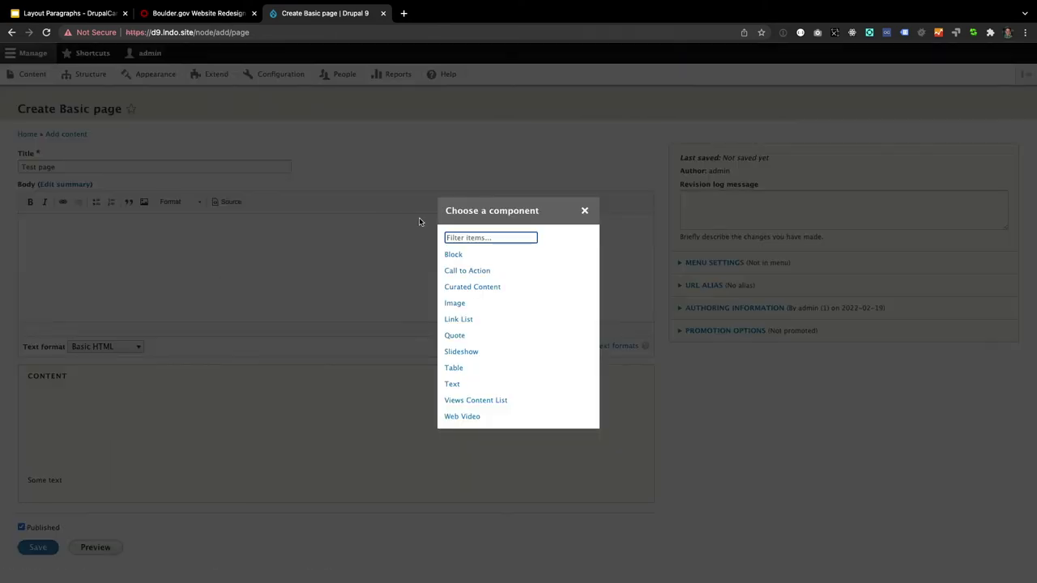
left_click(451, 385)
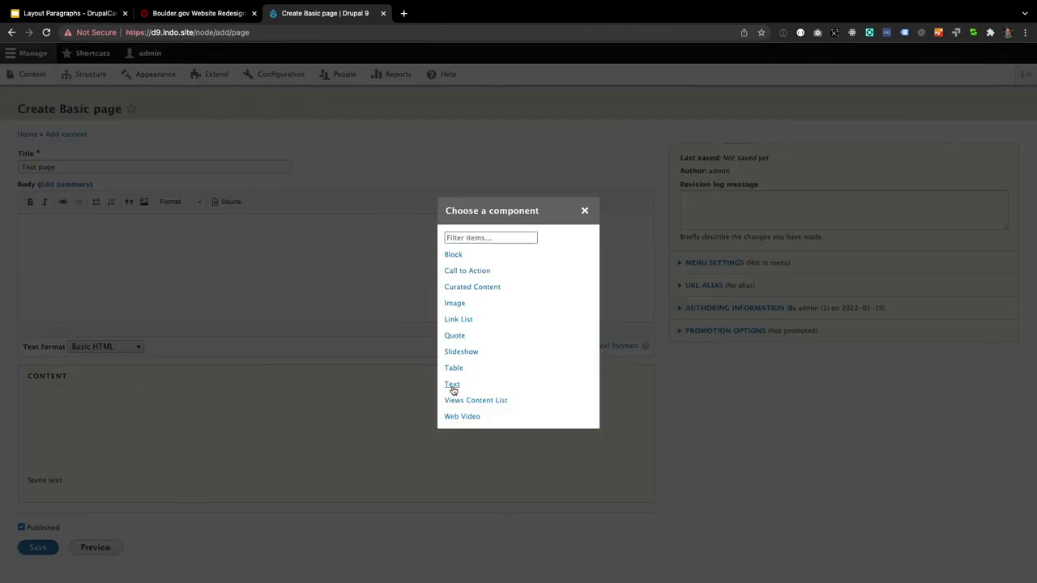
left_click(286, 342)
type("Column 1")
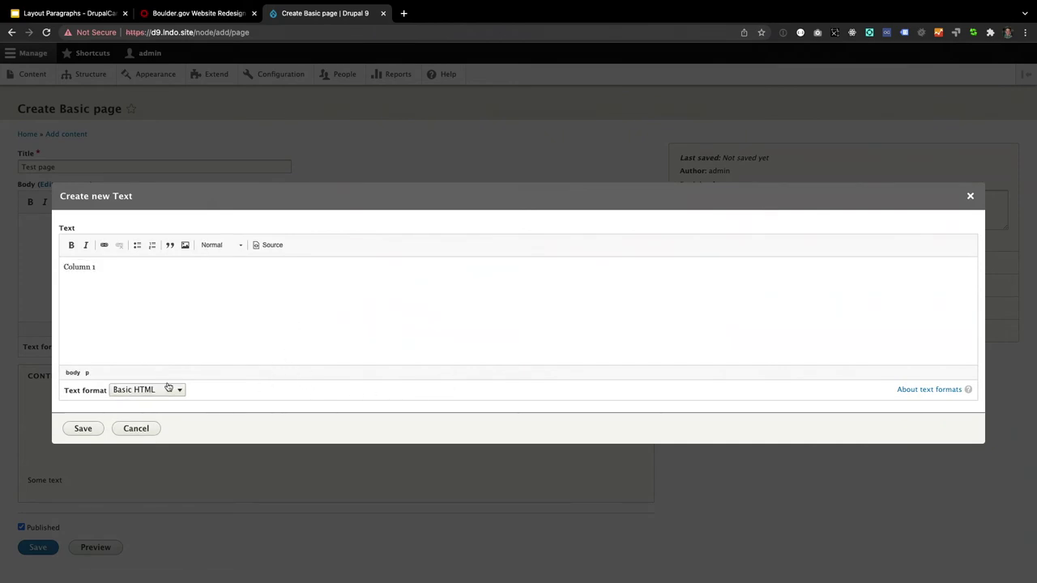
left_click(81, 428)
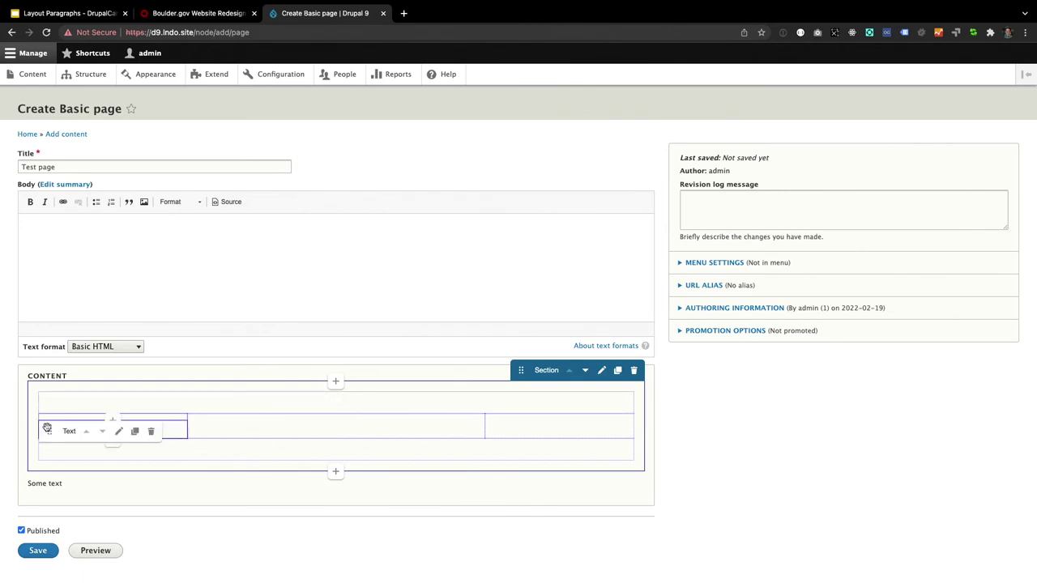
left_click_drag(49, 430, 555, 435)
- Add an Image component to the section's middle column using a new upload of IMG_1928.jpg with alternative text snow
left_click(335, 427)
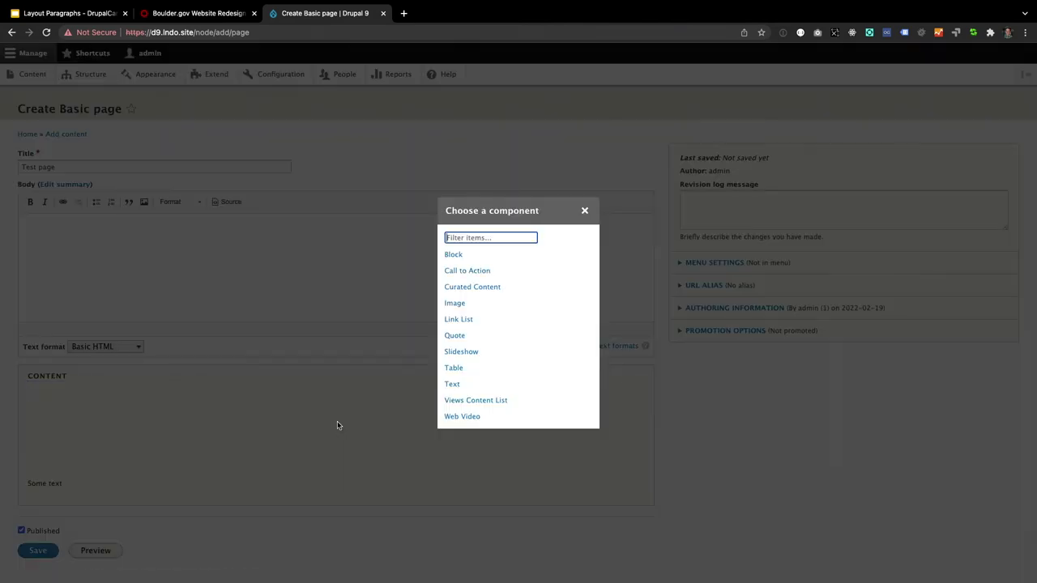
left_click(466, 303)
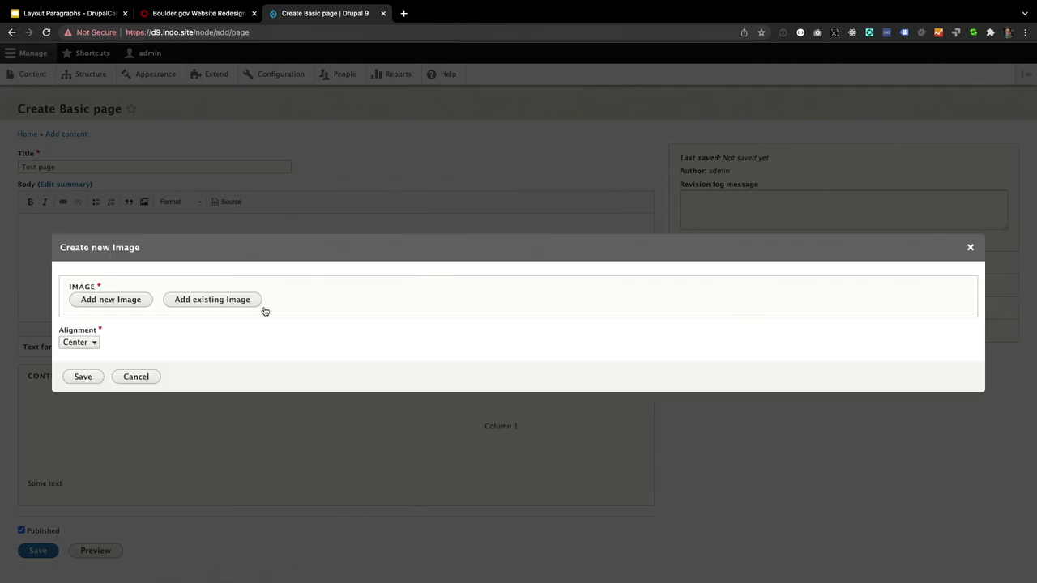
left_click(140, 300)
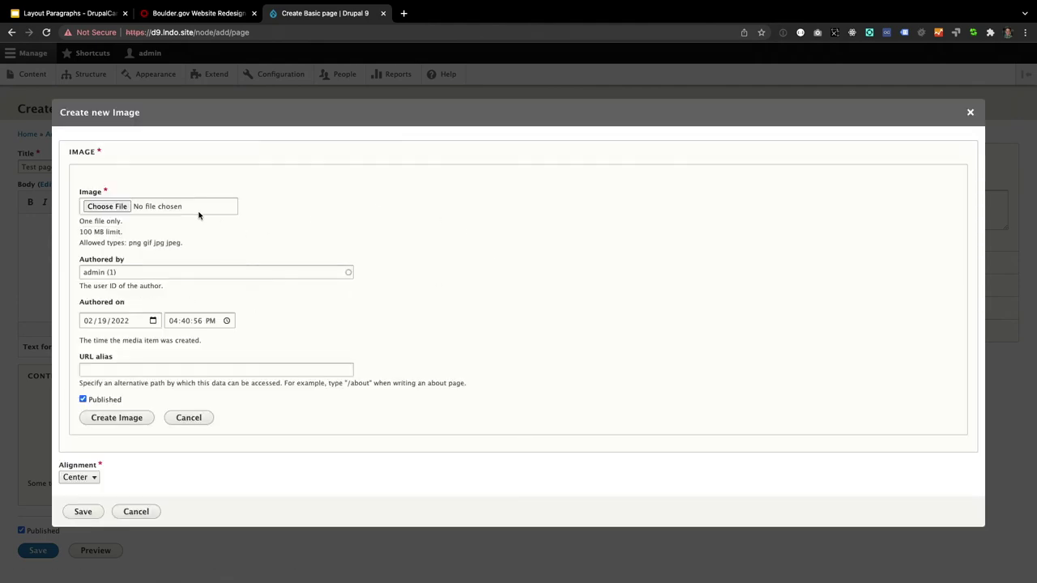
left_click(121, 206)
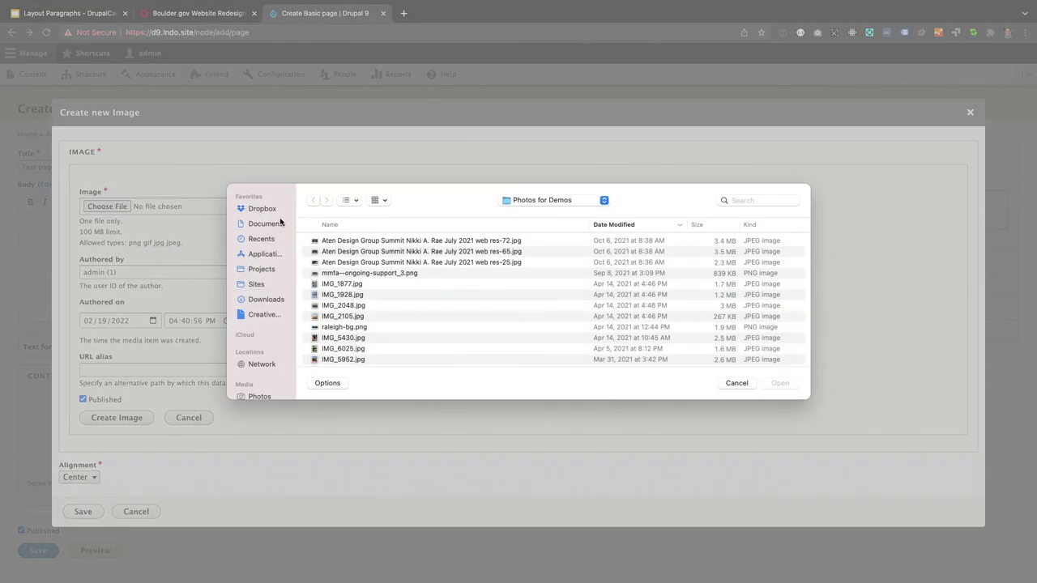
double_click(341, 294)
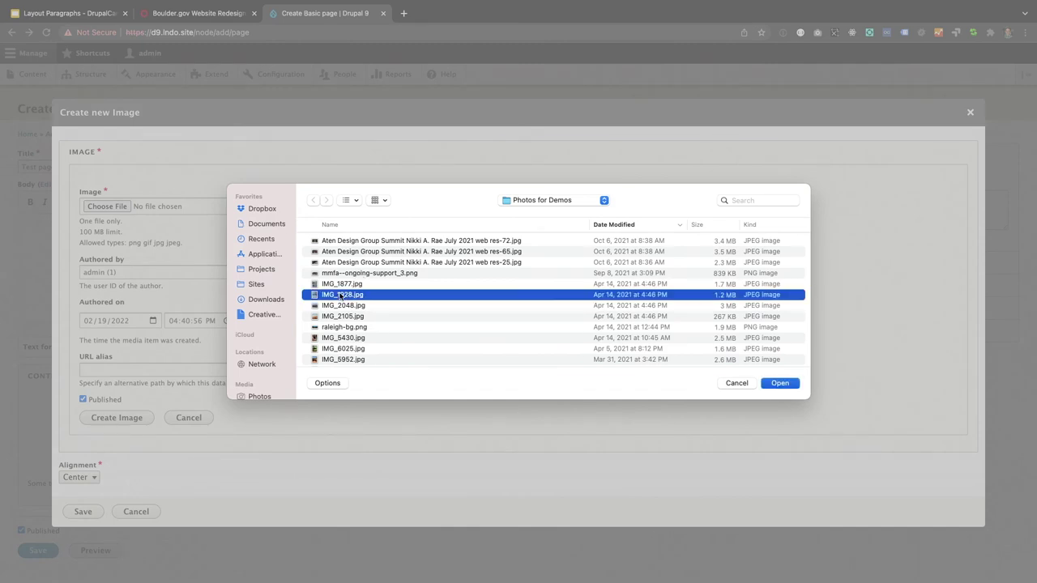
left_click(241, 215)
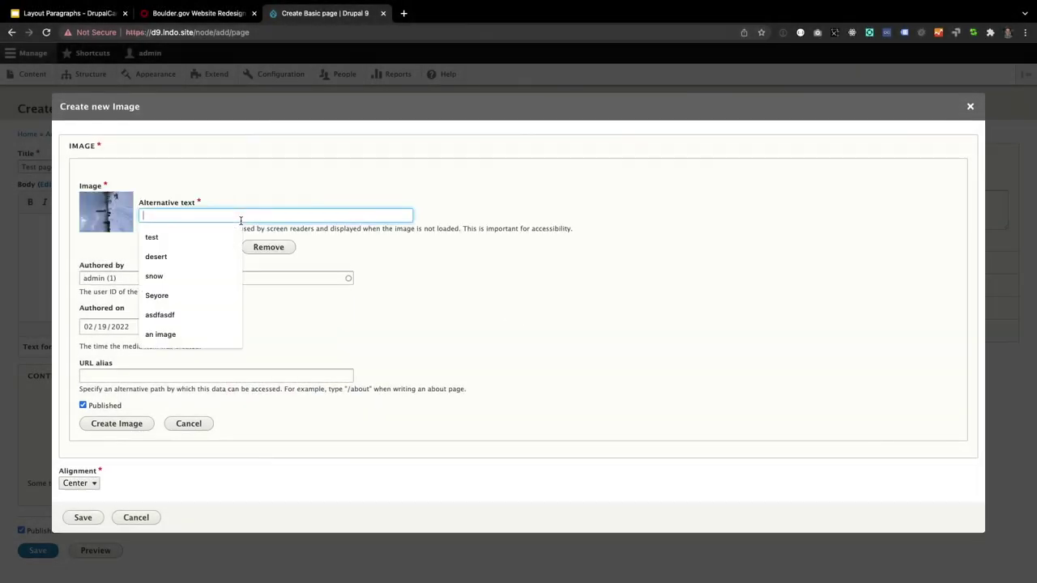
type("snow")
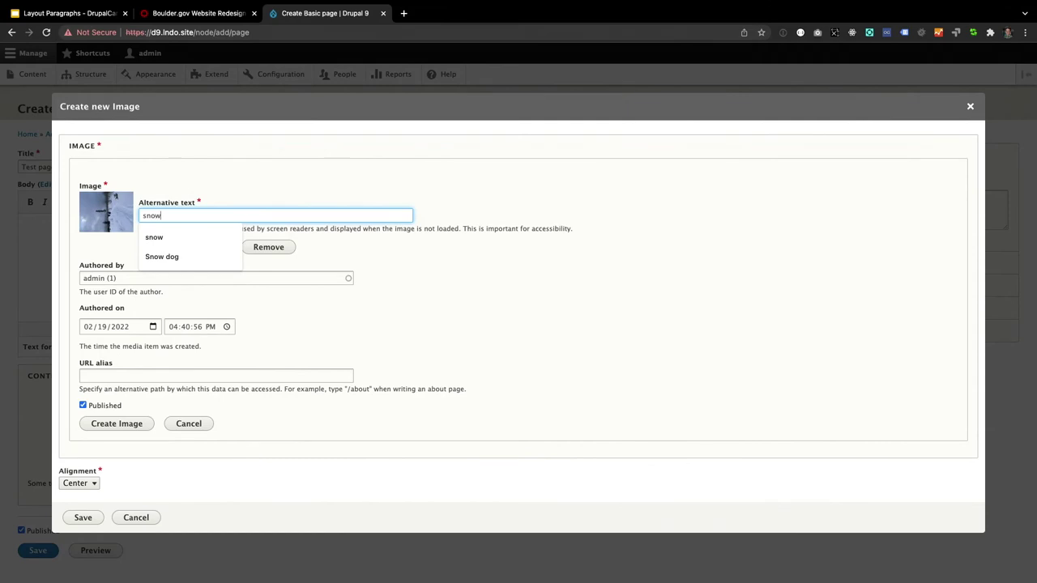
left_click(405, 275)
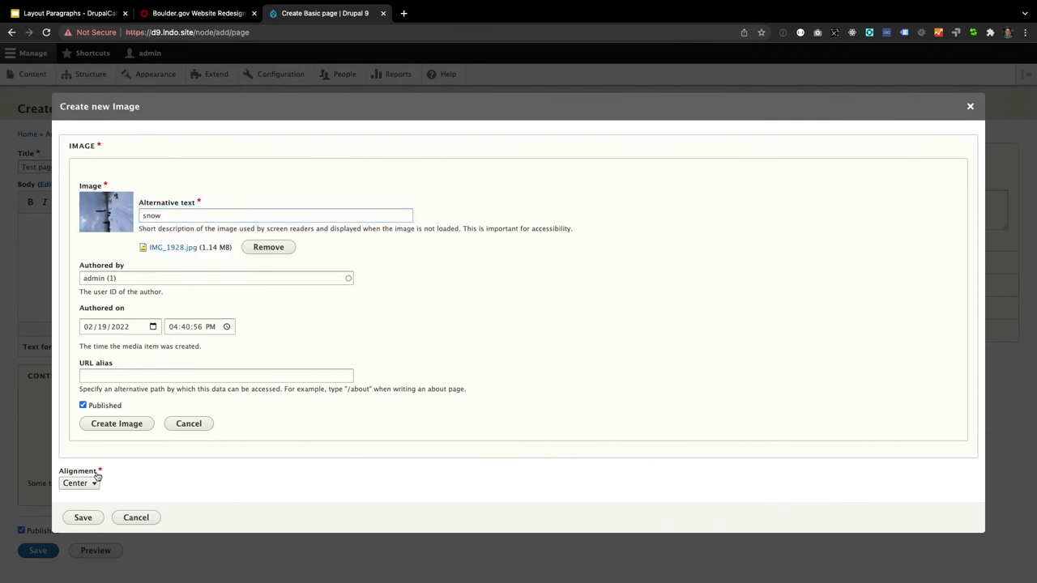
left_click(81, 518)
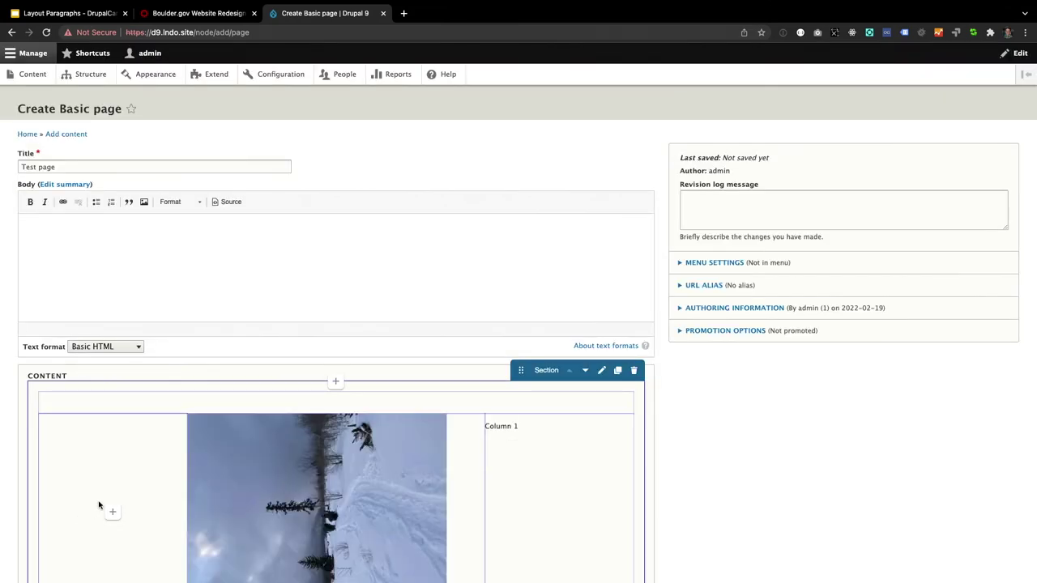
- Move the image to the section's first column and the "Column 1" text to the middle column, and save the page
scroll(98, 505, "down", 3)
scroll(99, 504, "up", 3)
scroll(98, 505, "down", 3)
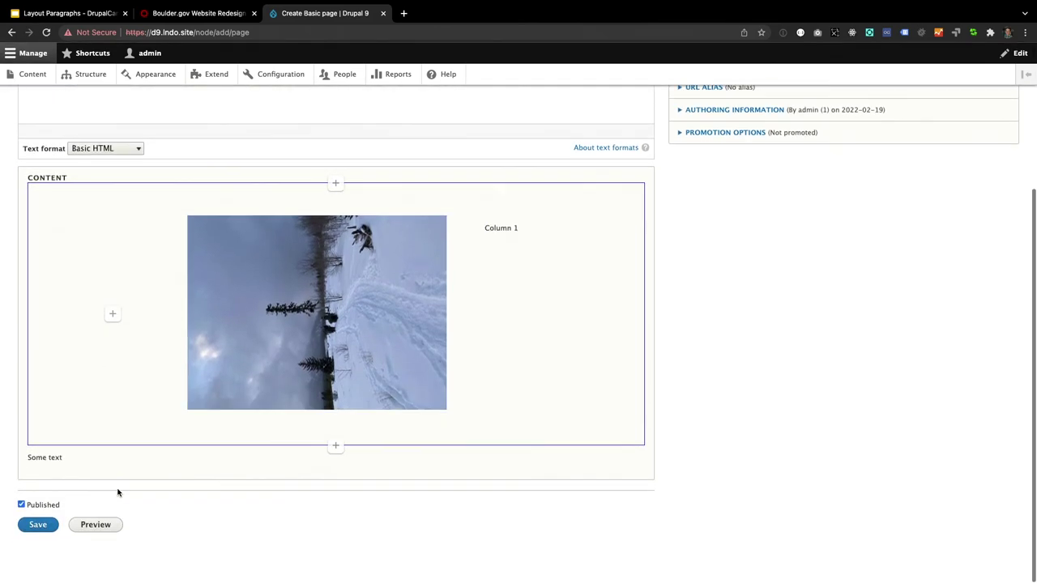
left_click_drag(199, 227, 171, 317)
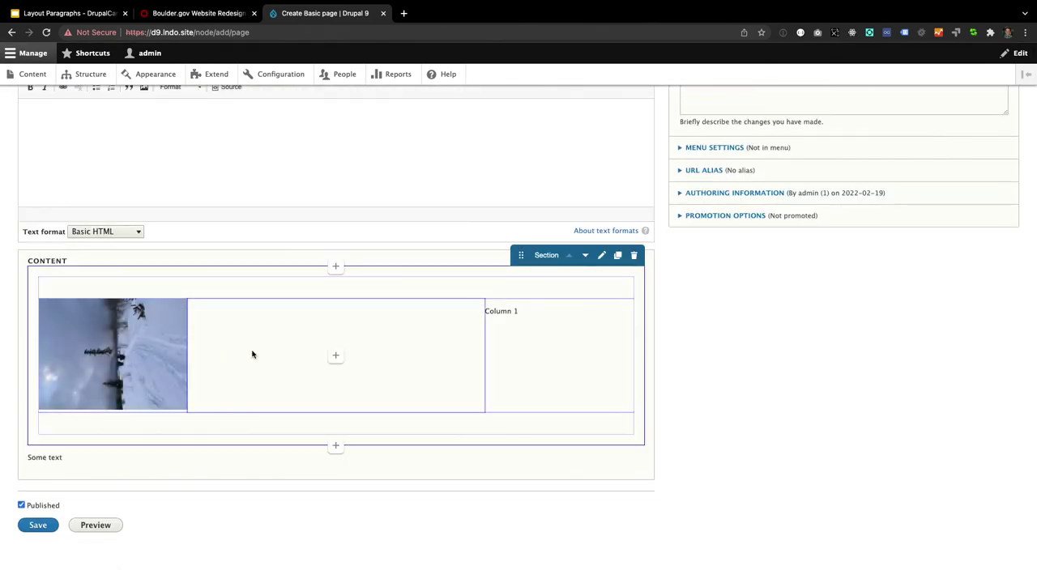
mouse_move(491, 315)
left_click_drag(490, 315, 400, 307)
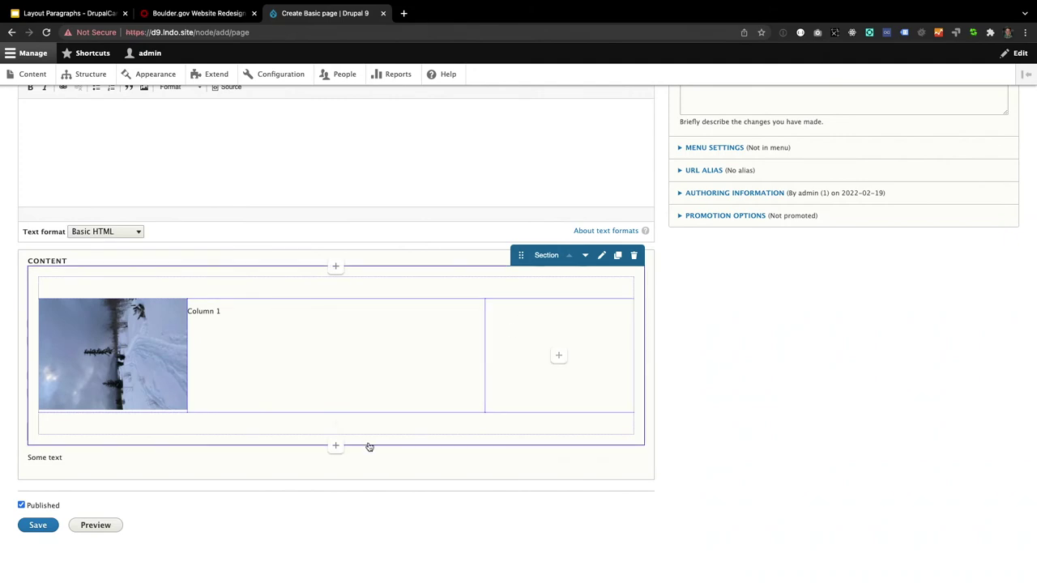
left_click(48, 525)
left_click(24, 526)
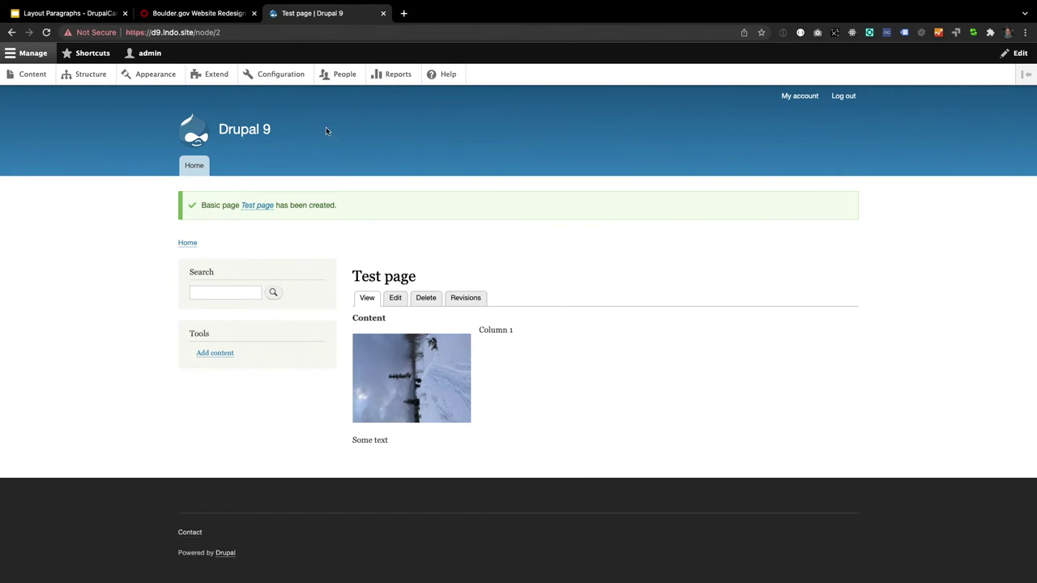
- Set the Basic page content type's Content field to display as Layout Paragraphs Builder (Experimental) and save the display settings
left_click(85, 73)
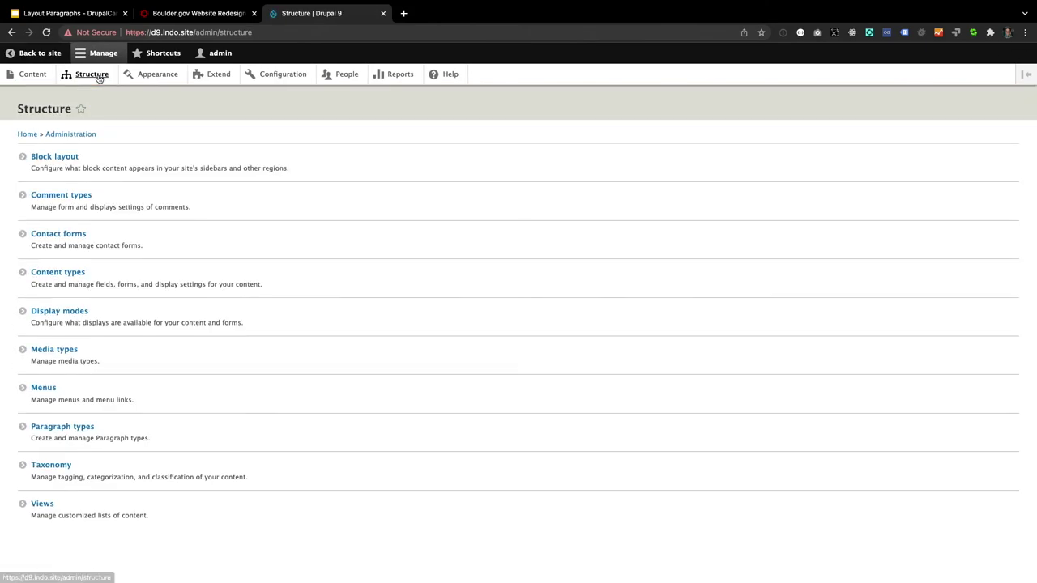
left_click(70, 278)
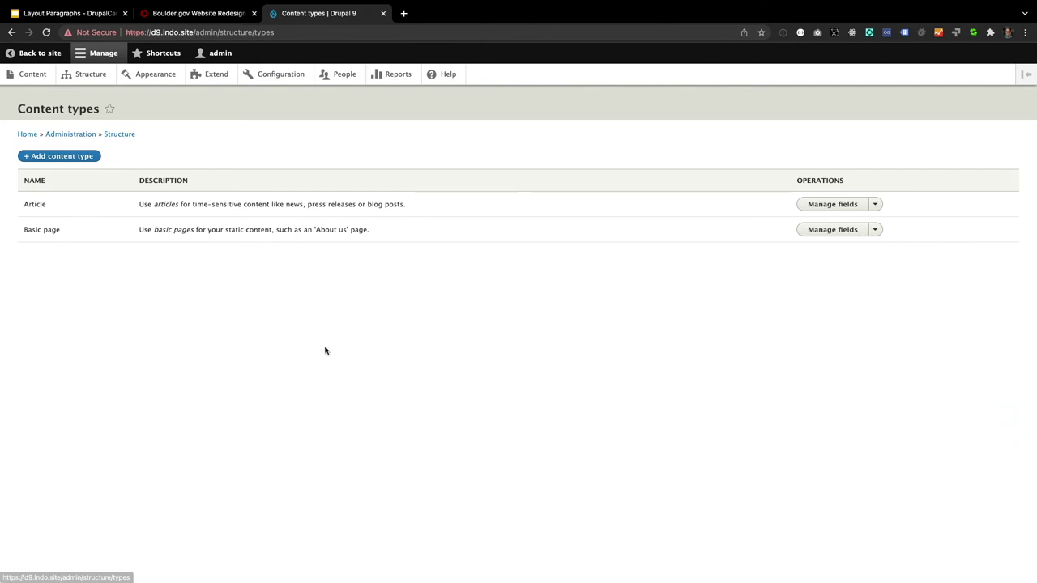
left_click(875, 231)
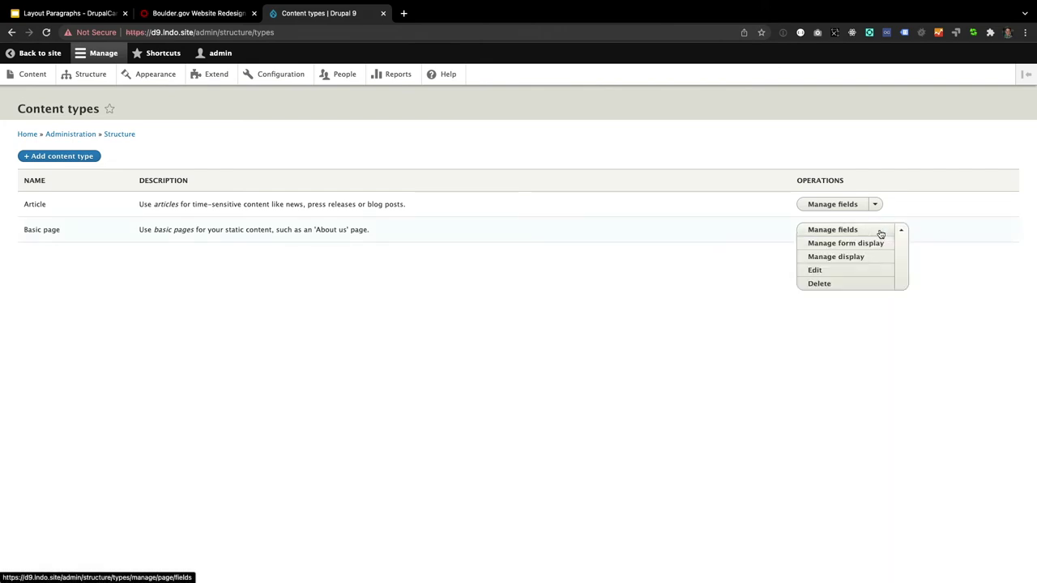
left_click(829, 258)
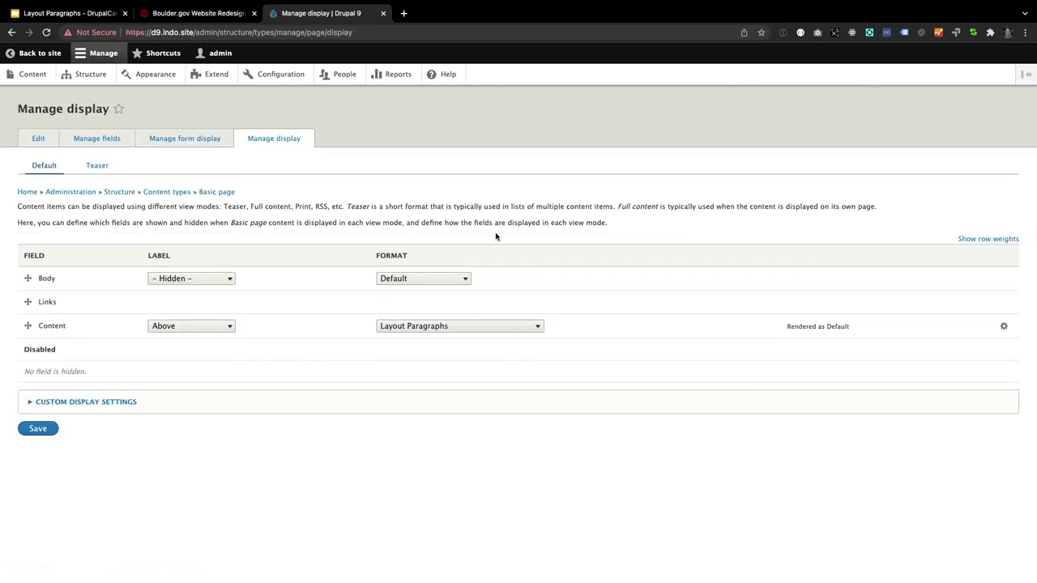
left_click(381, 329)
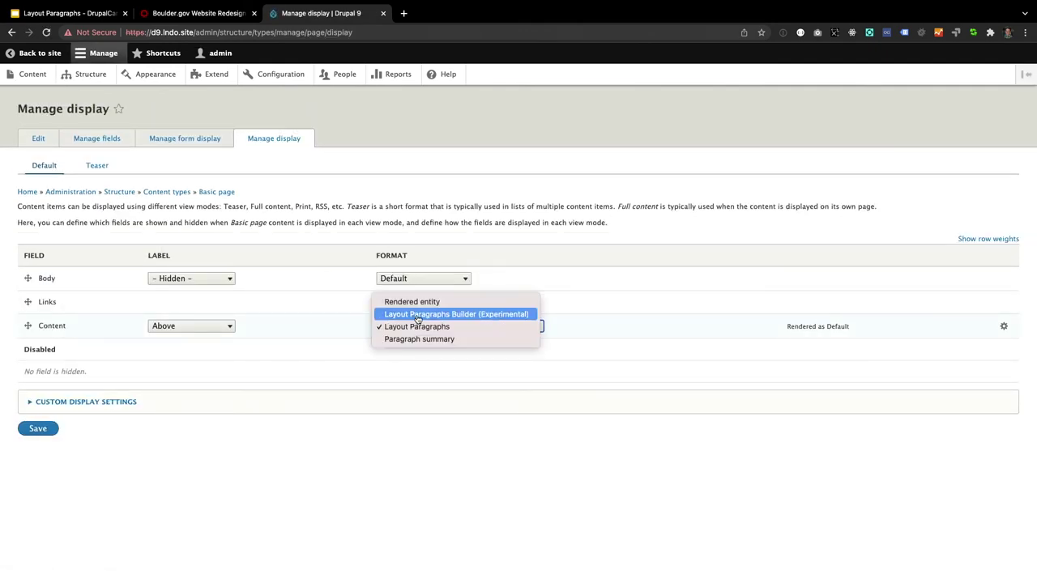
left_click(413, 314)
left_click(32, 443)
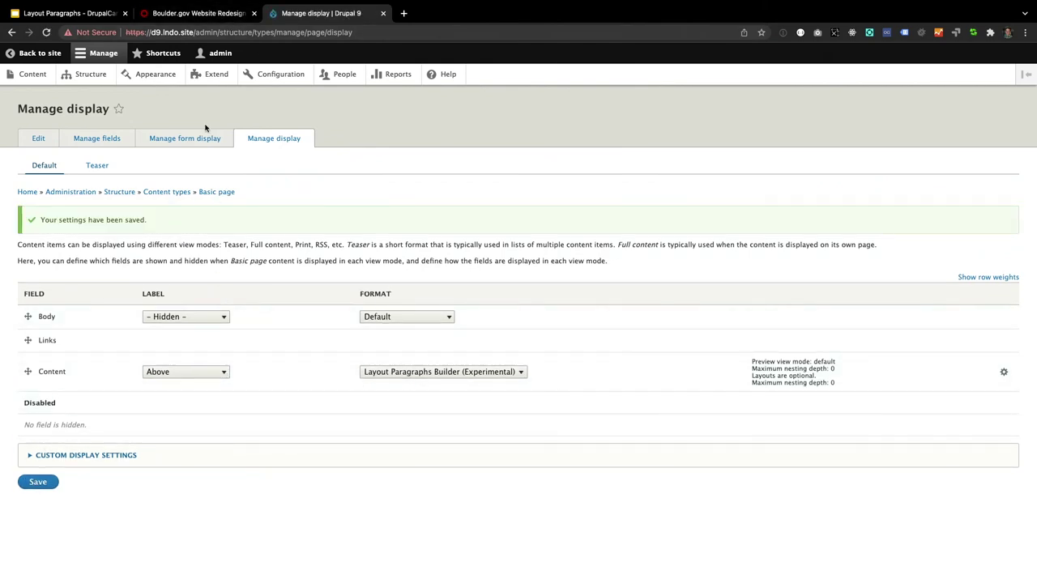
- Set the Content field's maximum nesting depth to 1, require paragraphs to be added inside a layout, and save the display settings
left_click(1002, 373)
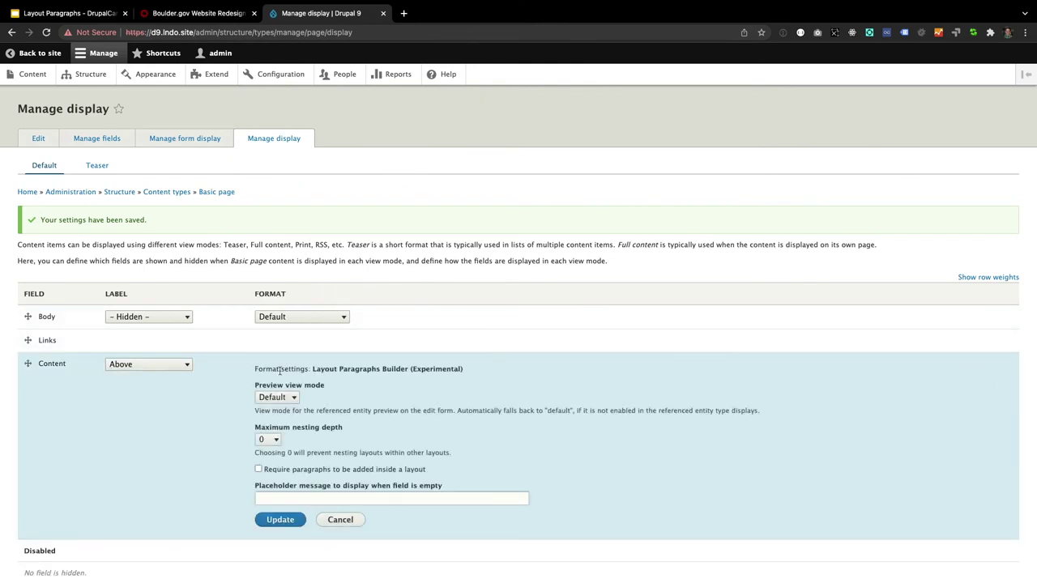
left_click(260, 444)
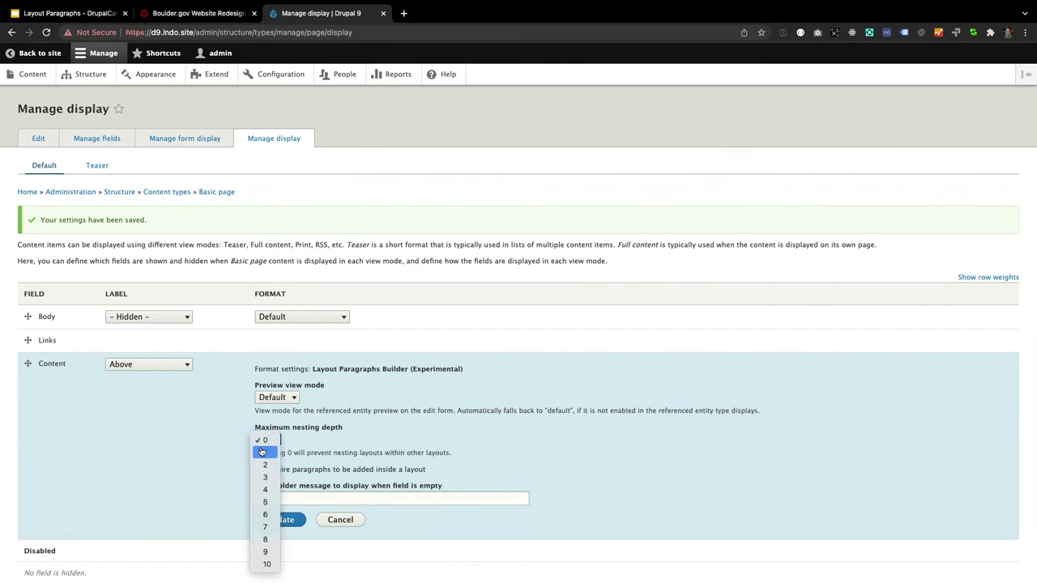
left_click(260, 473)
left_click(185, 425)
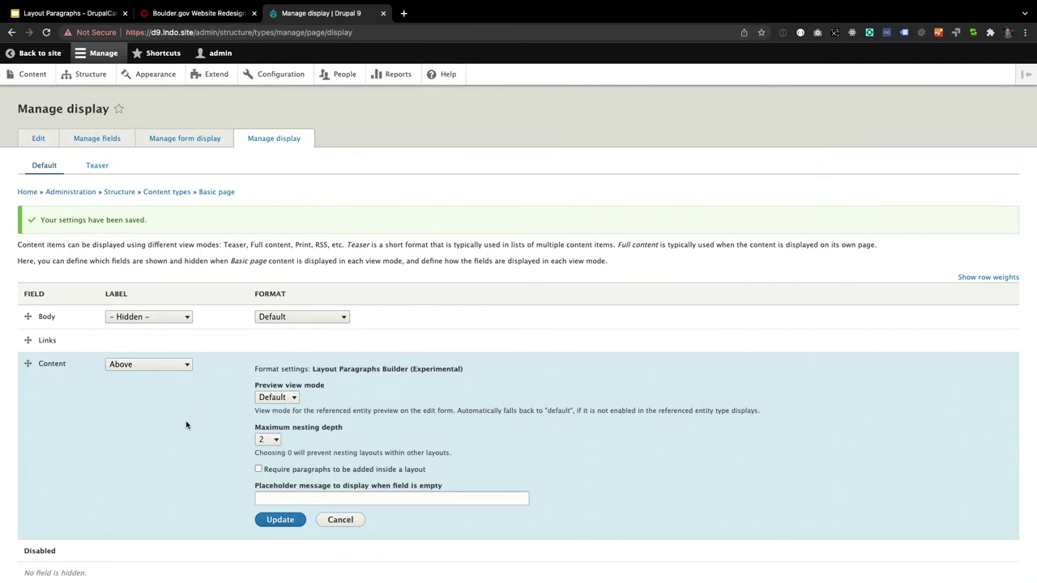
left_click(276, 444)
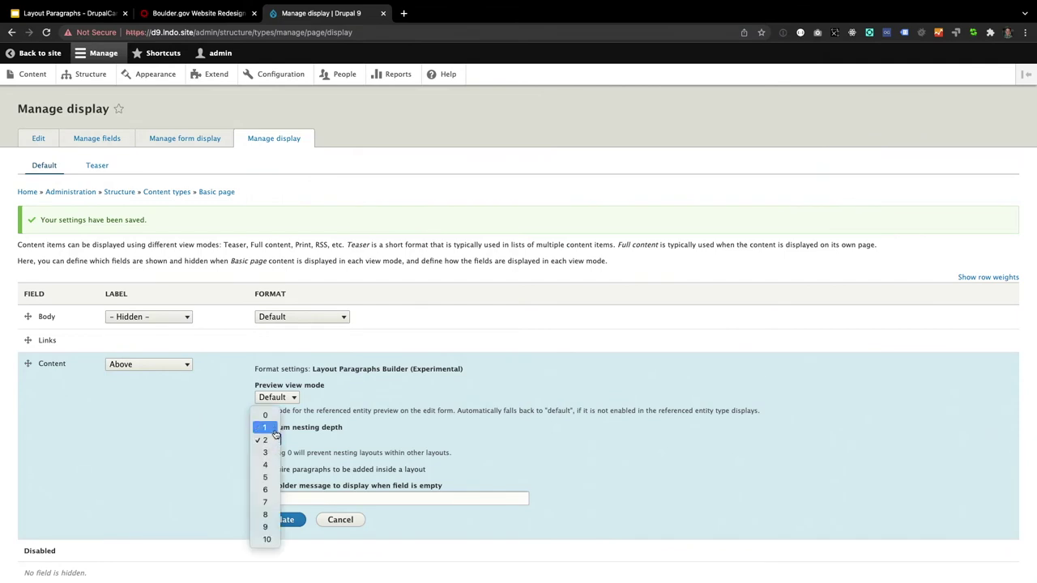
left_click(265, 425)
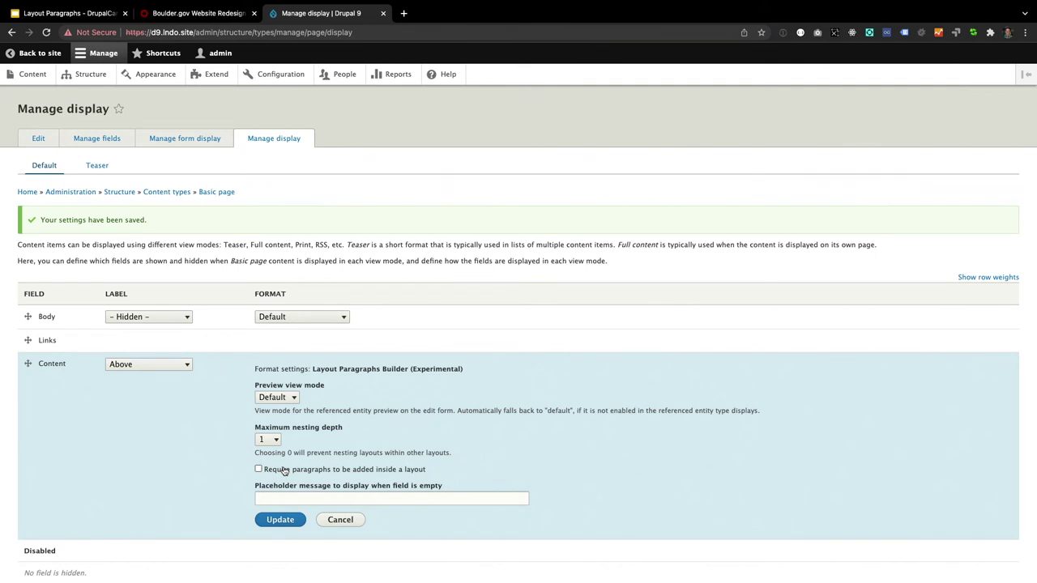
left_click(276, 519)
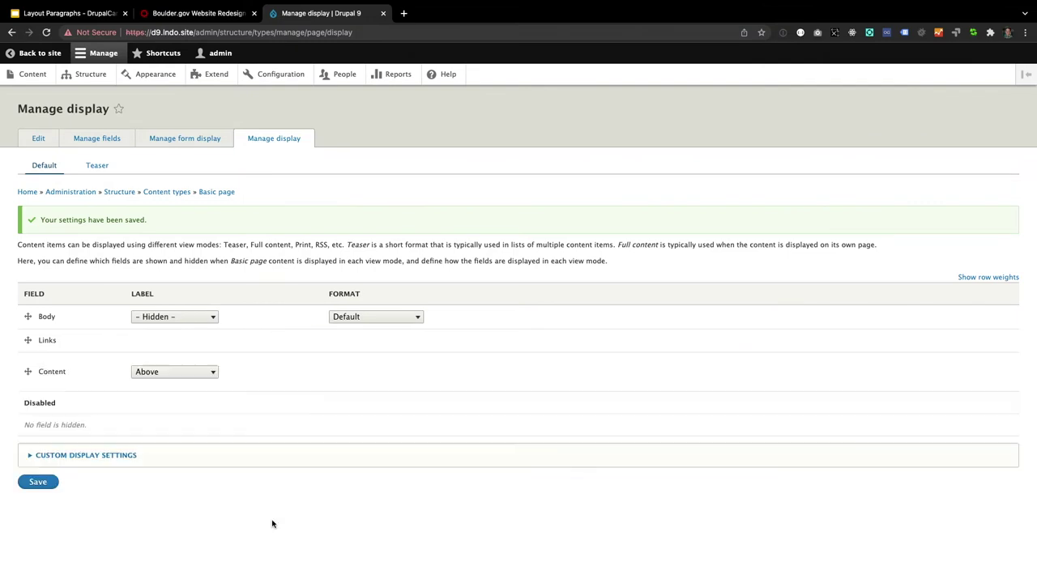
left_click(38, 482)
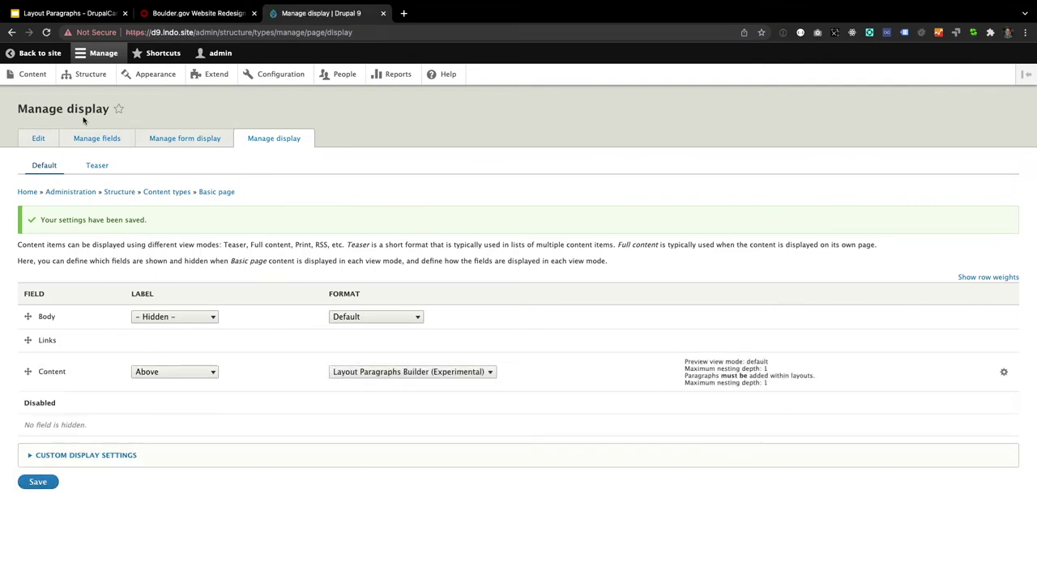
- Edit the content of Test page in its front-end view and add a Two column section inside the existing section's third column
left_click(33, 75)
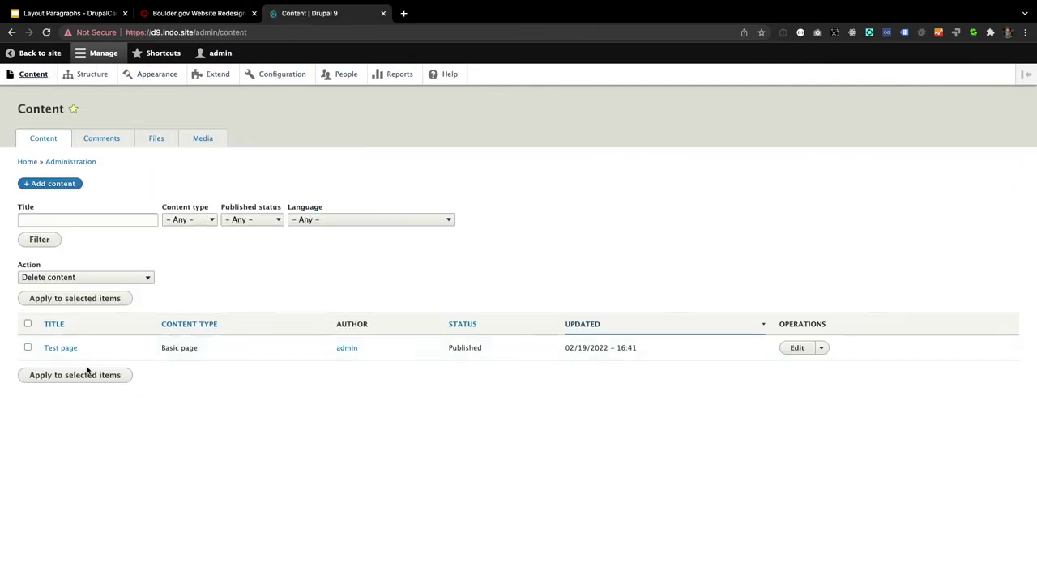
left_click(71, 349)
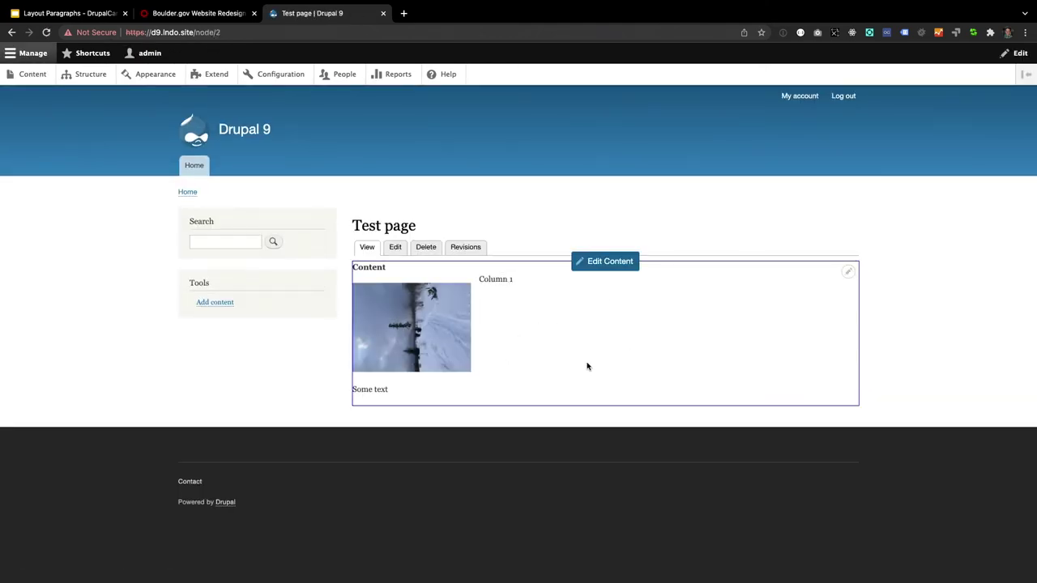
left_click(609, 262)
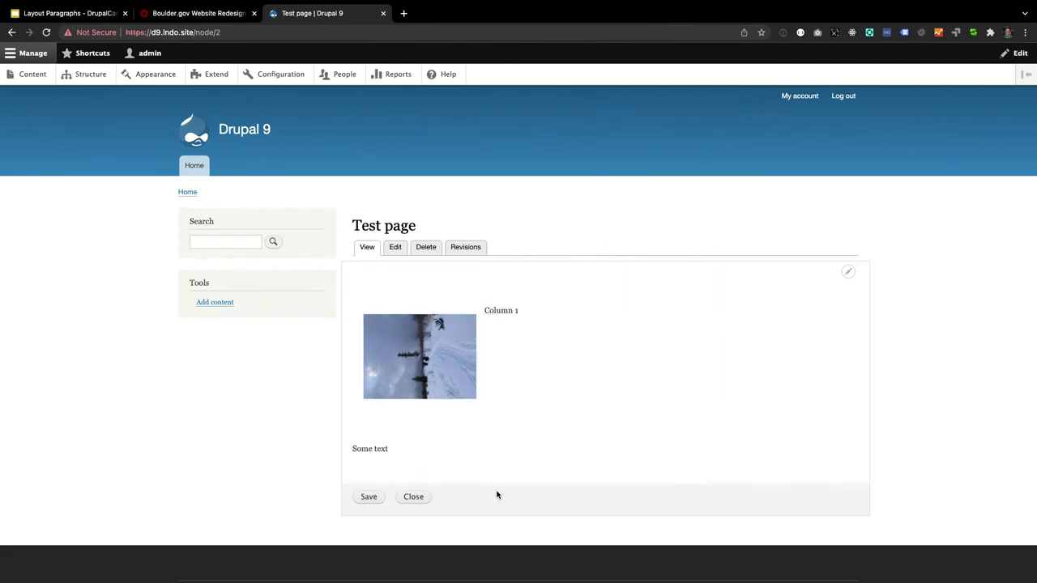
left_click(605, 443)
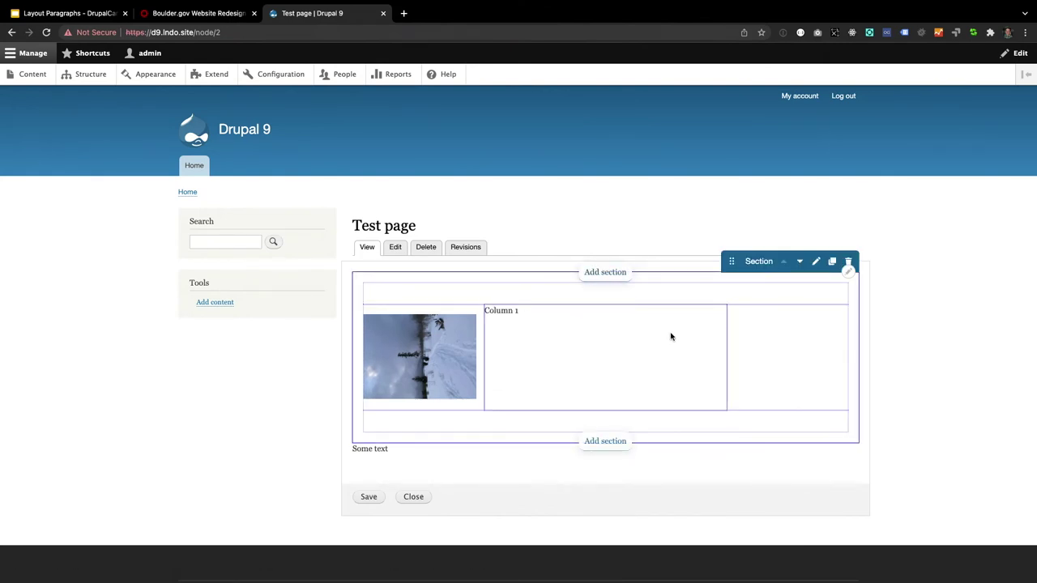
left_click(788, 356)
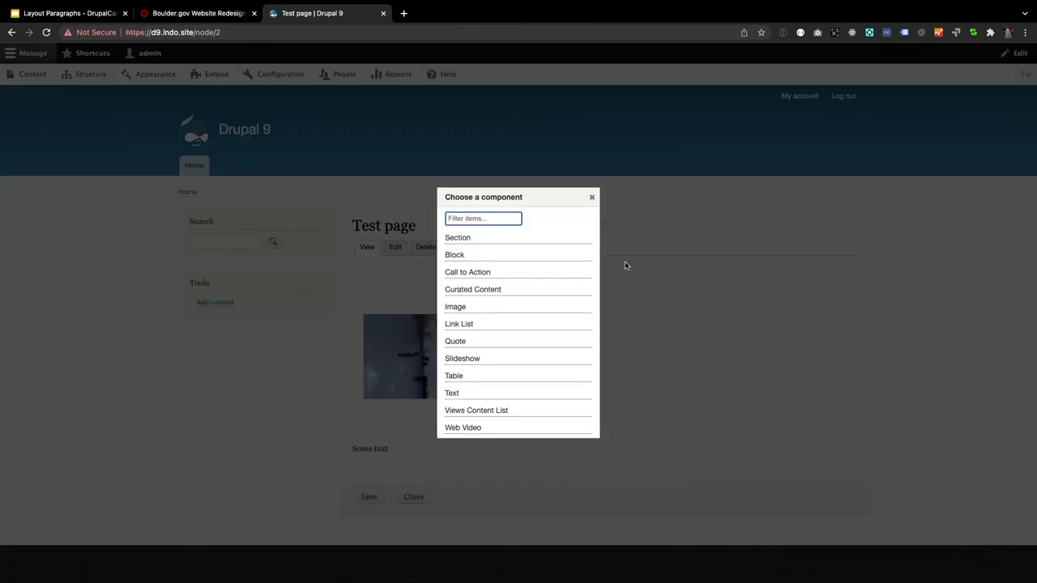
left_click(457, 237)
left_click(205, 301)
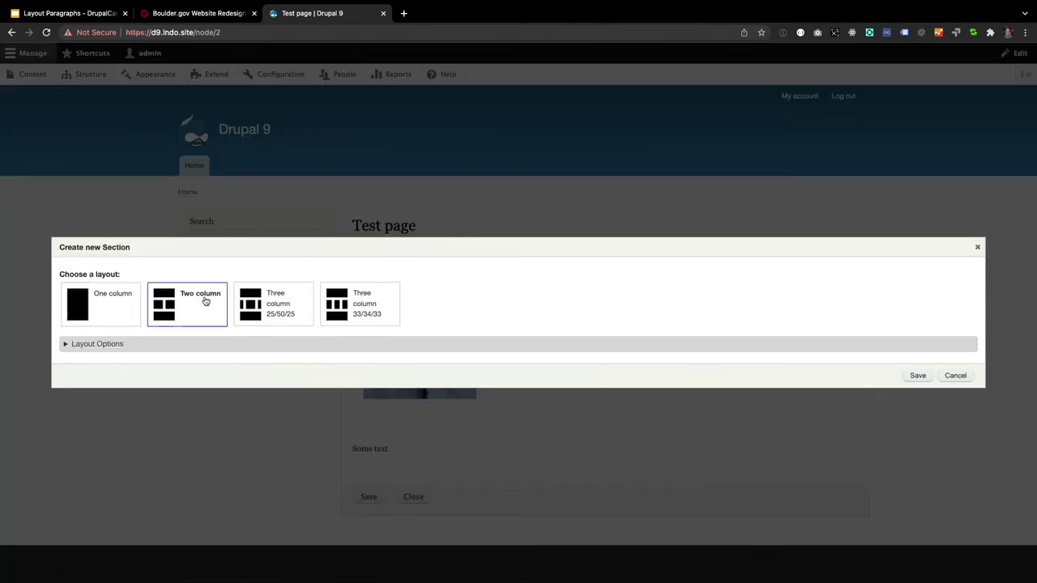
left_click(917, 375)
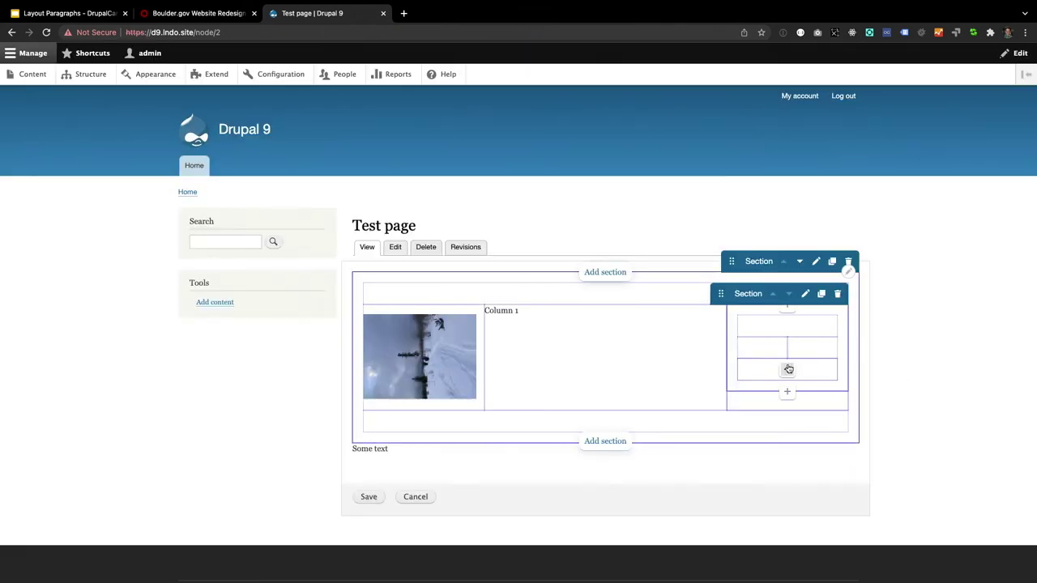
- Check which components can be added to the nested section's bottom region, and save the page content
left_click(786, 369)
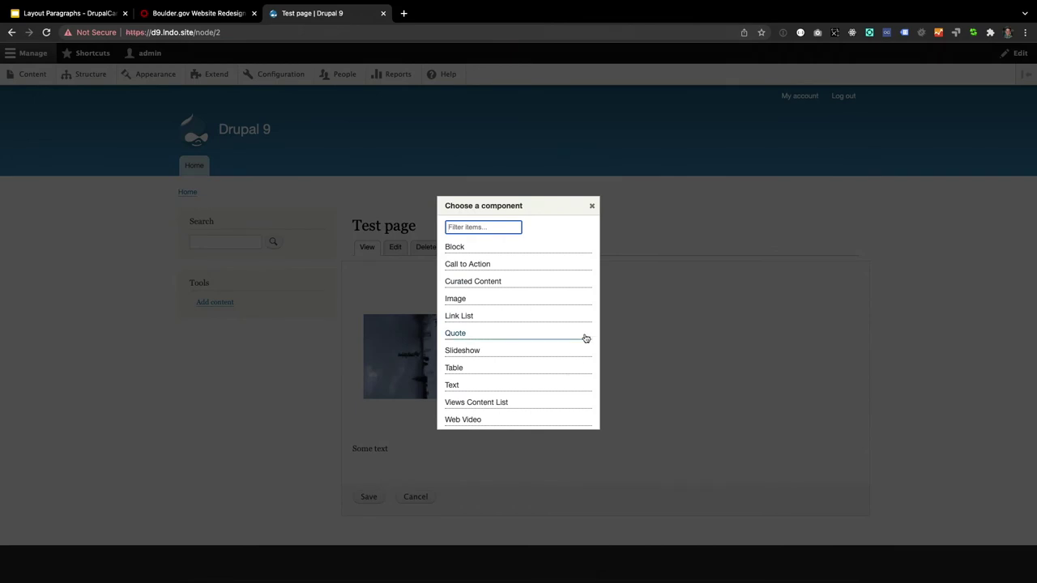
left_click(586, 206)
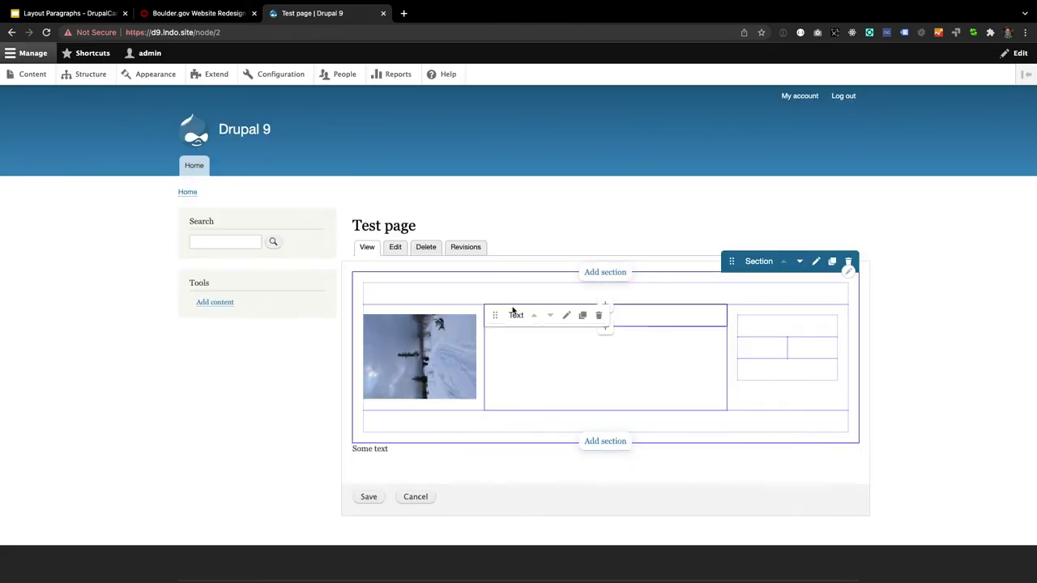
left_click(527, 317)
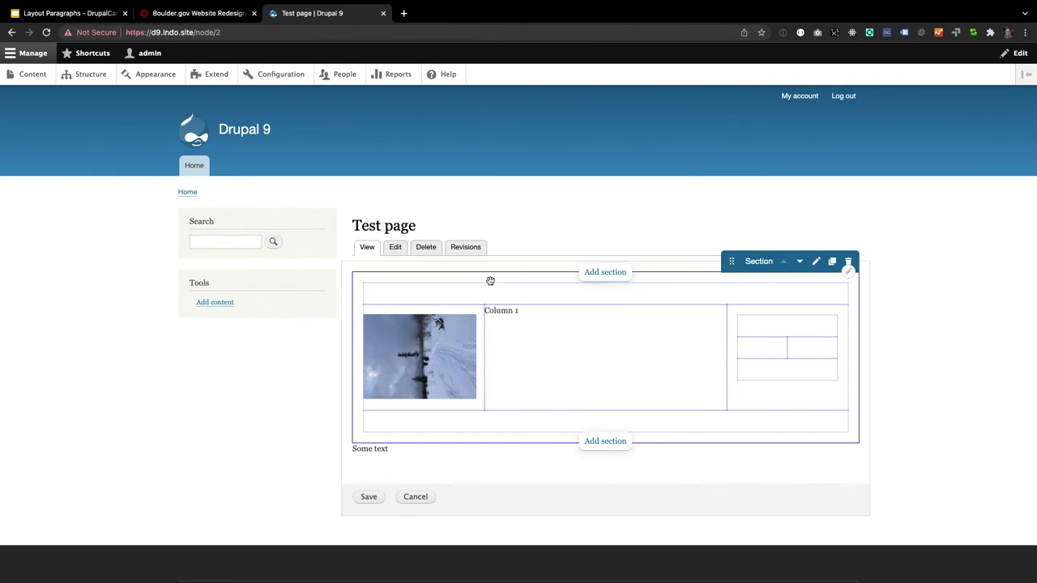
left_click(395, 247)
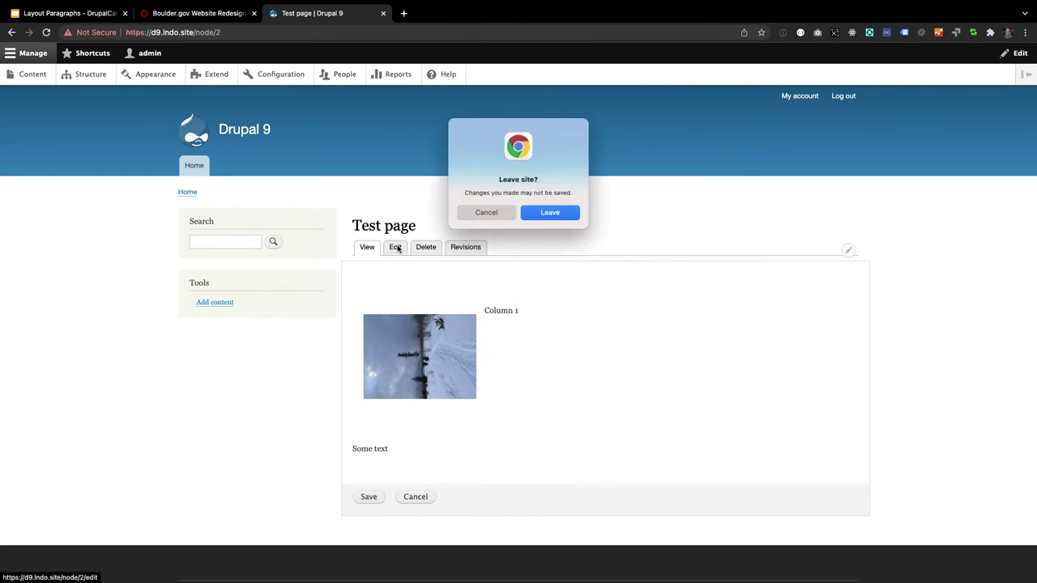
left_click(489, 210)
mouse_move(390, 467)
left_click(369, 497)
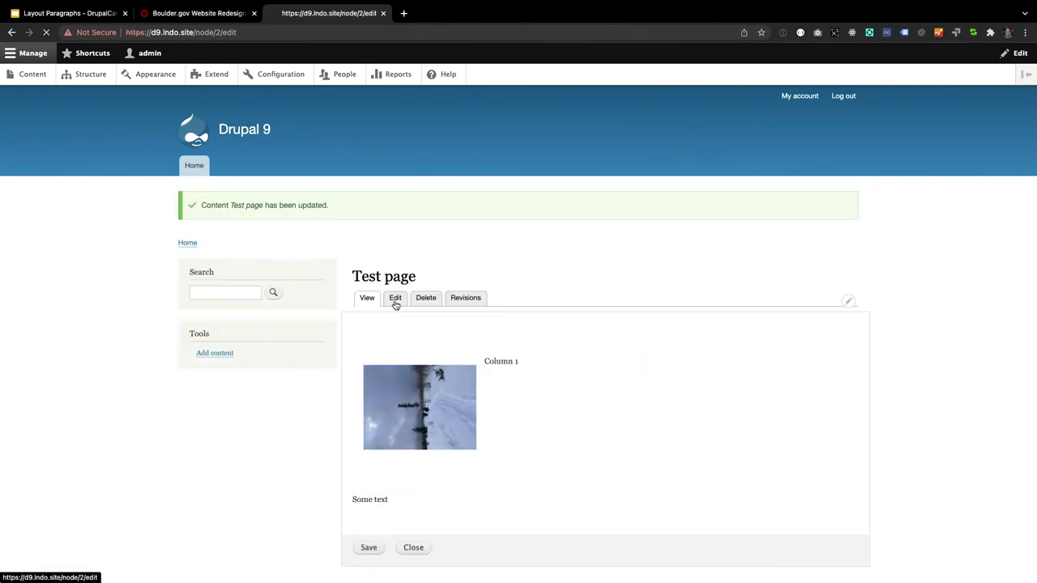
- Open the edit form of Test page and examine the layout in its Content field
left_click(395, 300)
scroll(271, 451, "down", 1)
scroll(276, 454, "down", 2)
left_click_drag(276, 455, 275, 451)
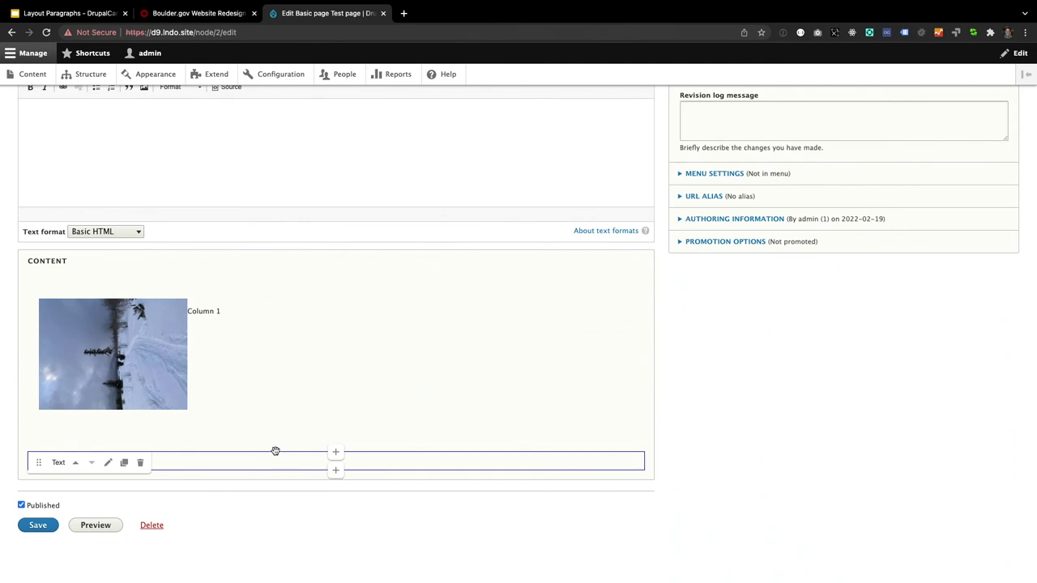
scroll(276, 451, "up", 3)
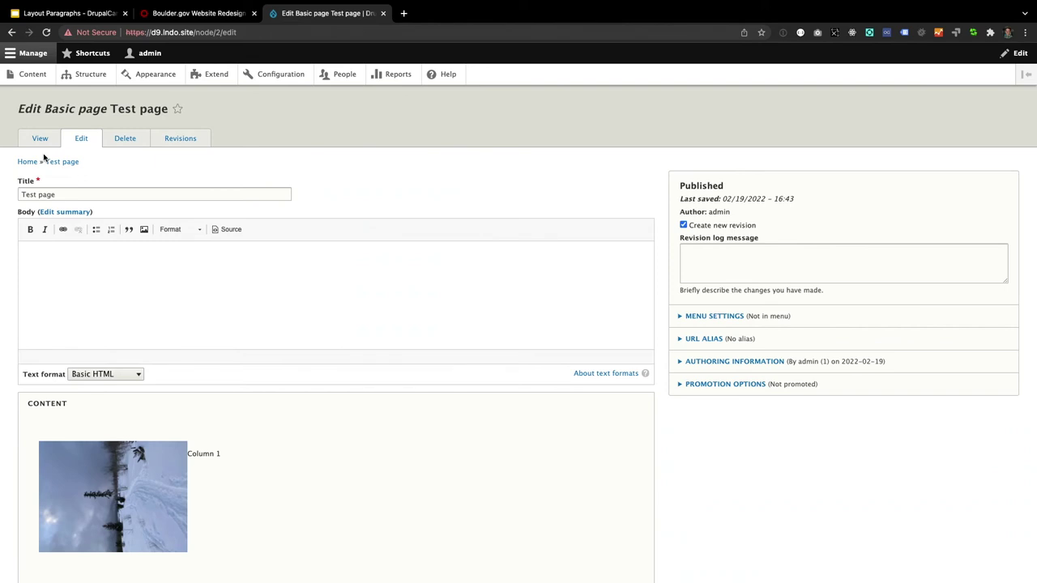
- Open the display settings of the Basic page content type
left_click(48, 78)
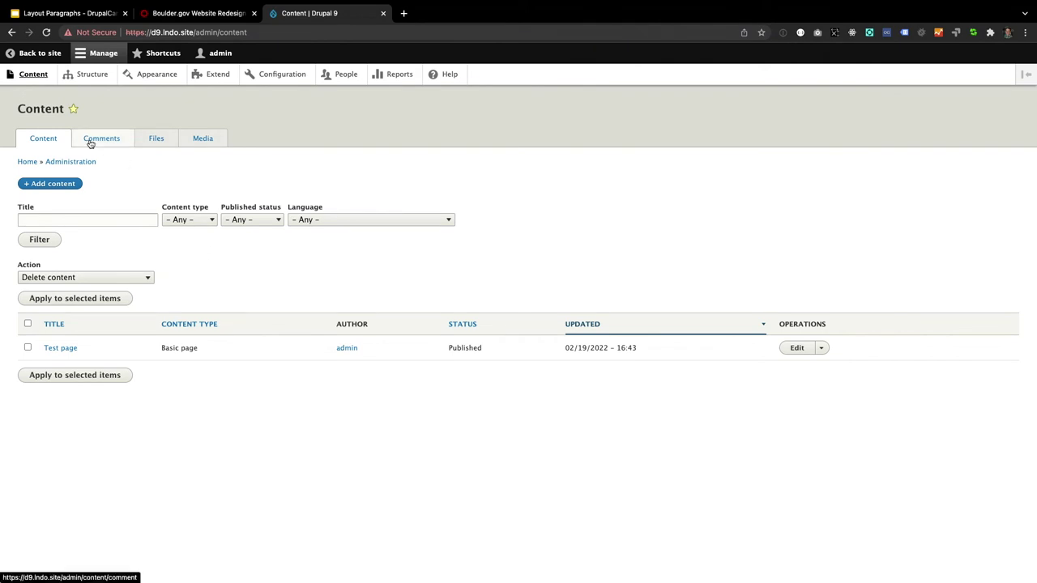
left_click(92, 73)
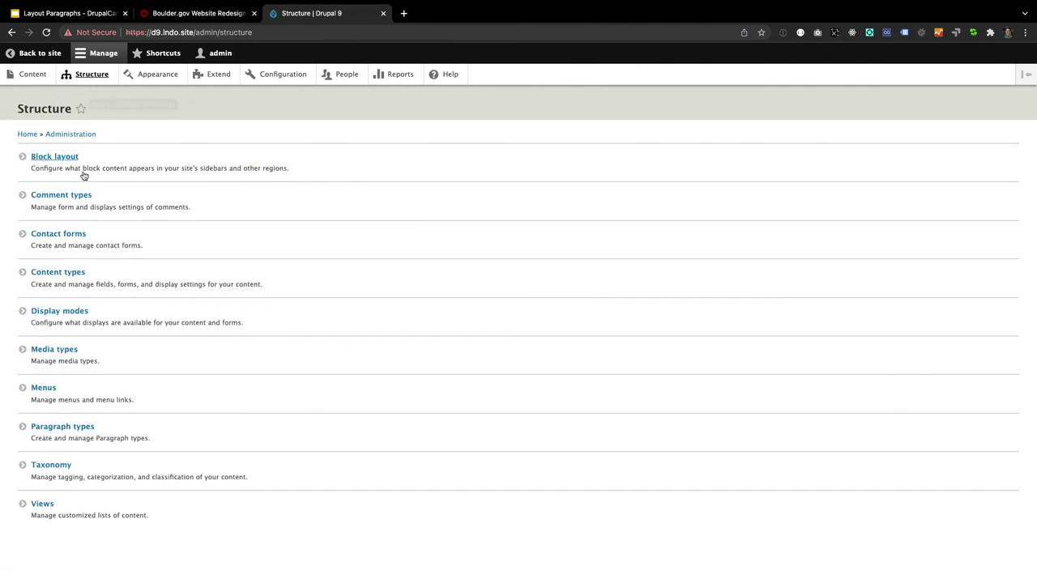
left_click(62, 273)
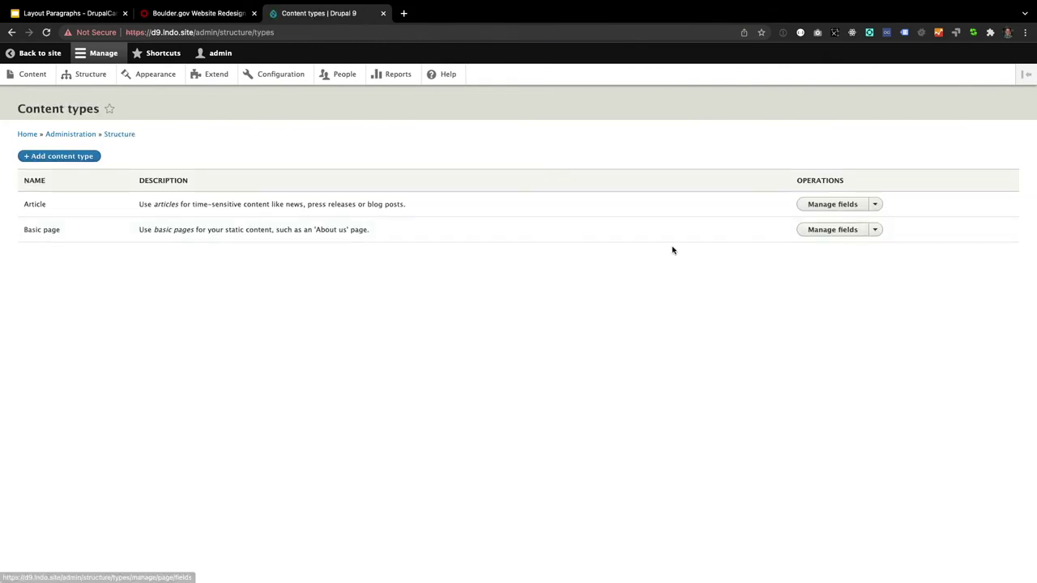
left_click(878, 232)
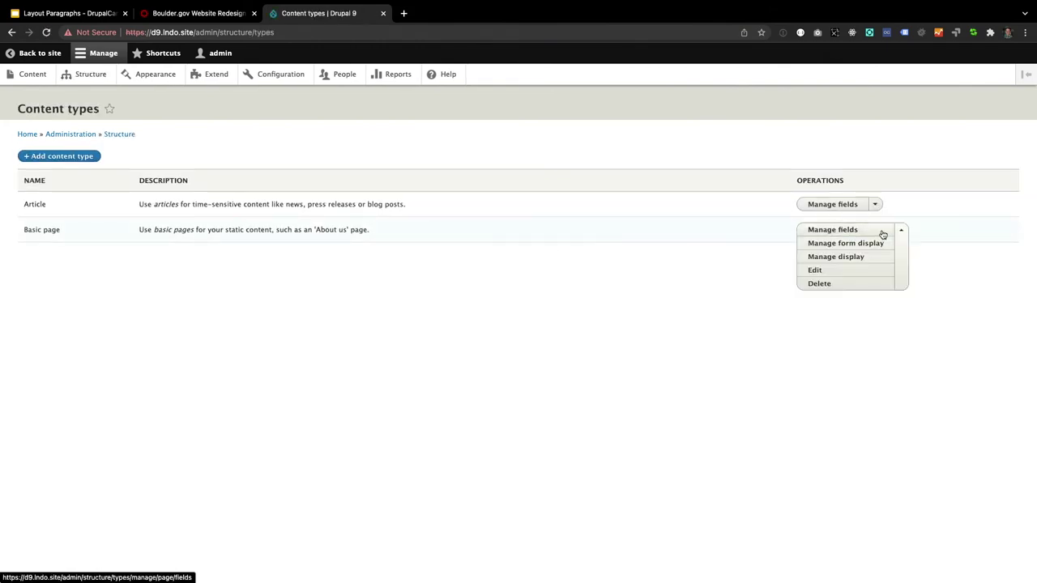
left_click(850, 257)
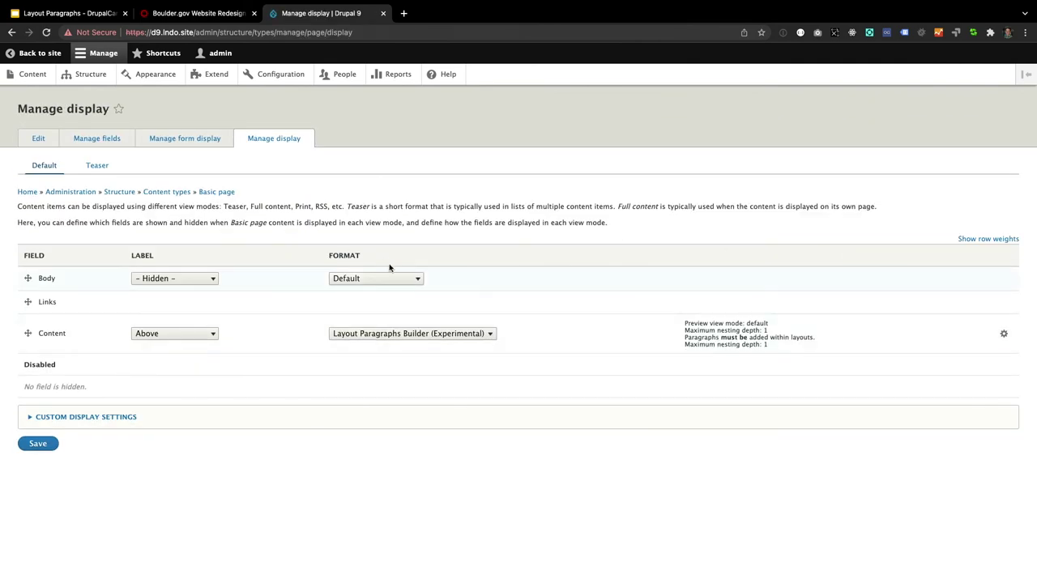
- Try the Layout Paragraphs format for the Content field, switch back to Layout Paragraphs Builder (Experimental), and save the display settings
left_click(392, 334)
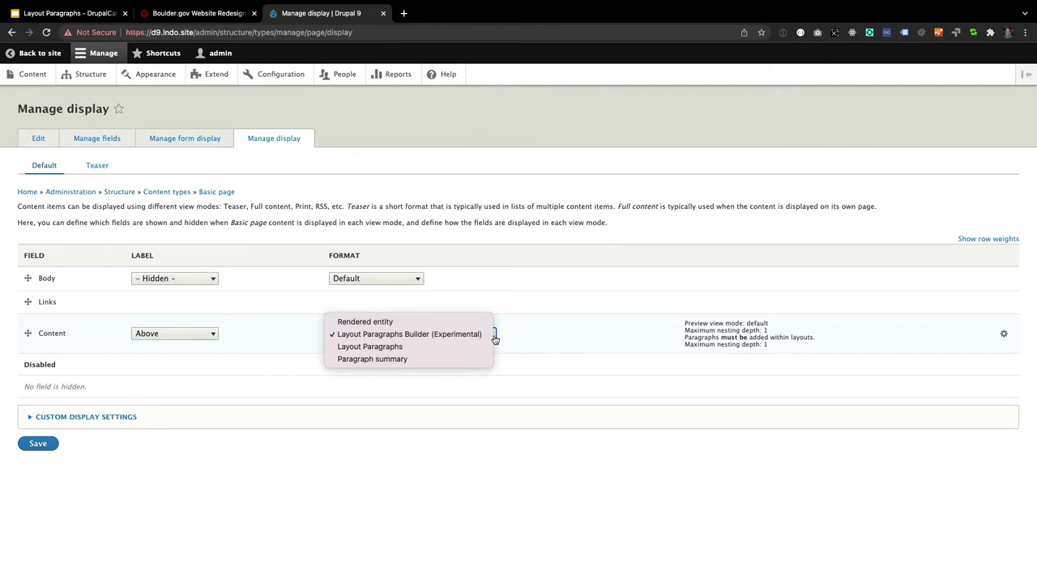
left_click(434, 348)
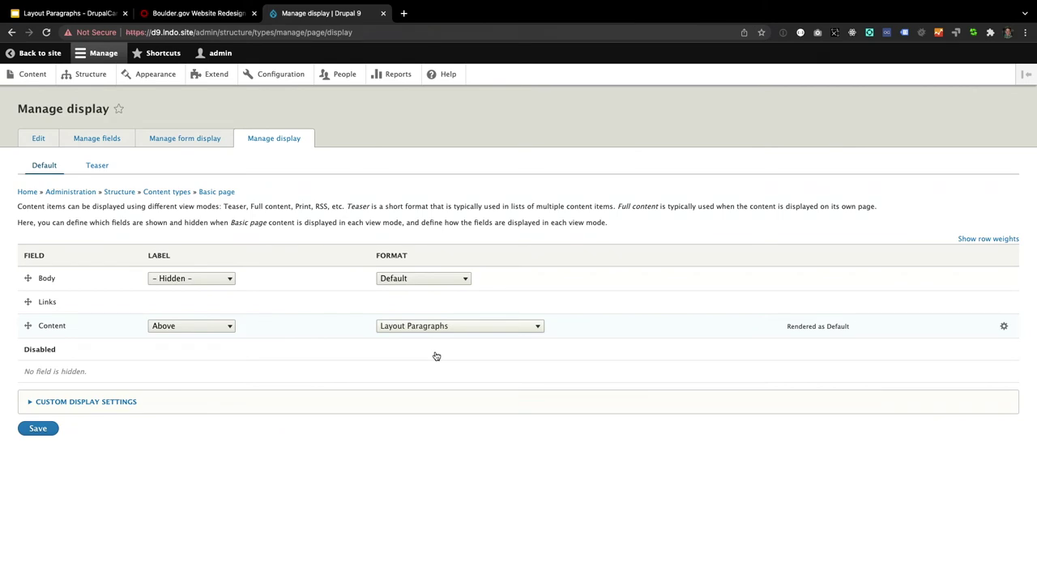
left_click(420, 333)
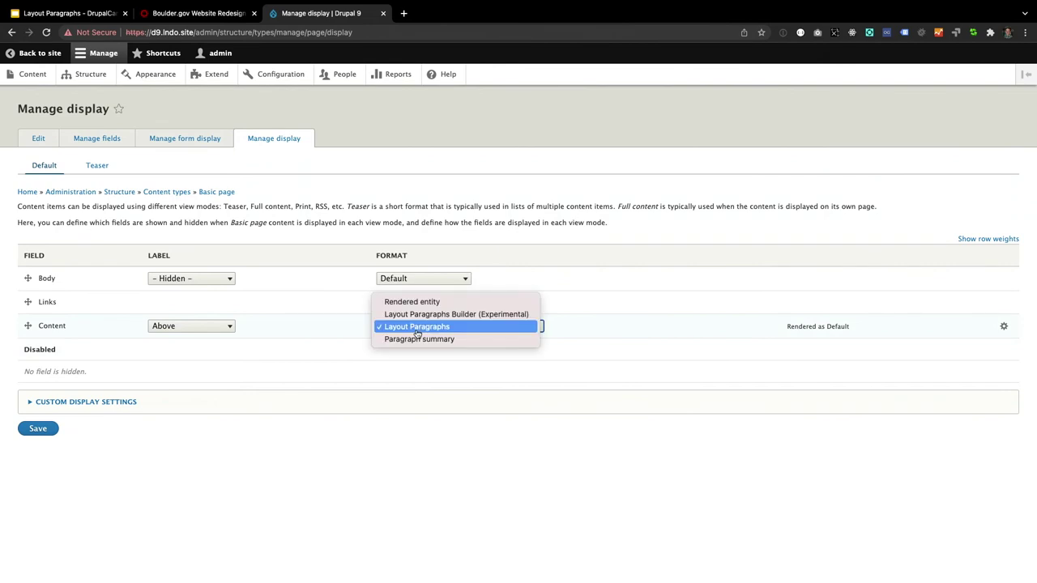
left_click(415, 313)
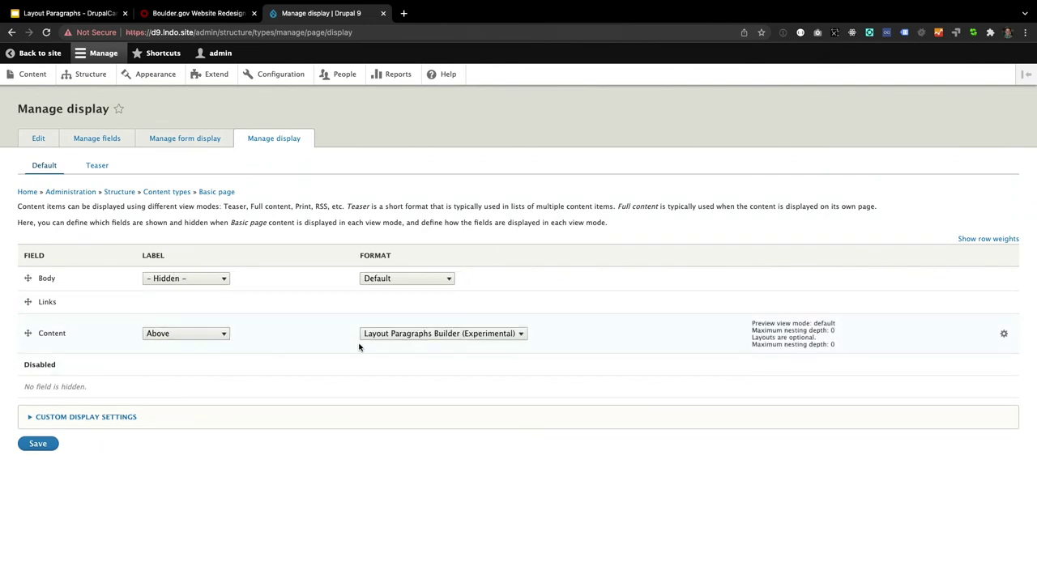
left_click(39, 446)
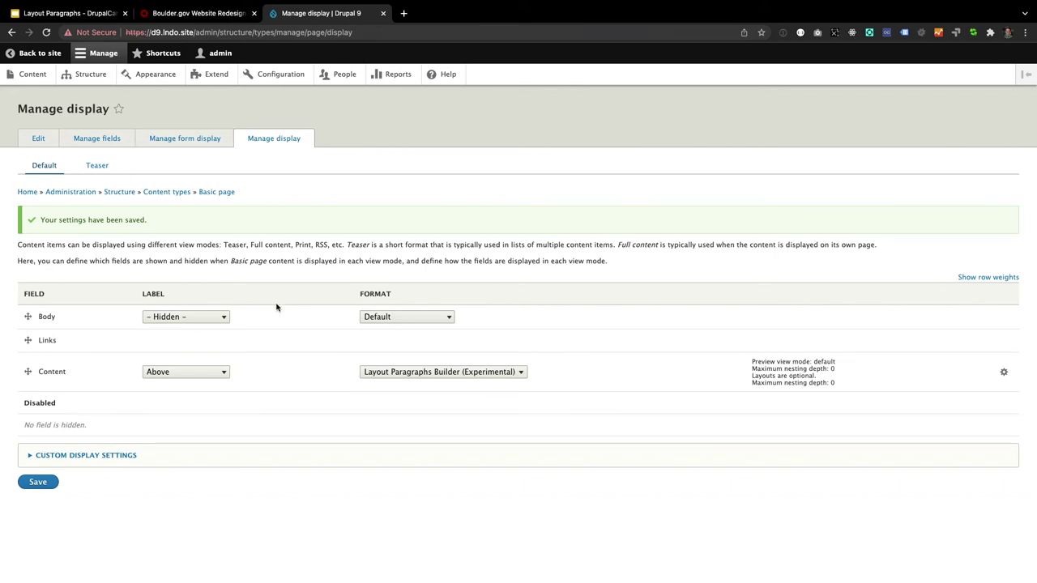
- Set the Content field's format to Rendered entity and save the display settings
left_click(394, 376)
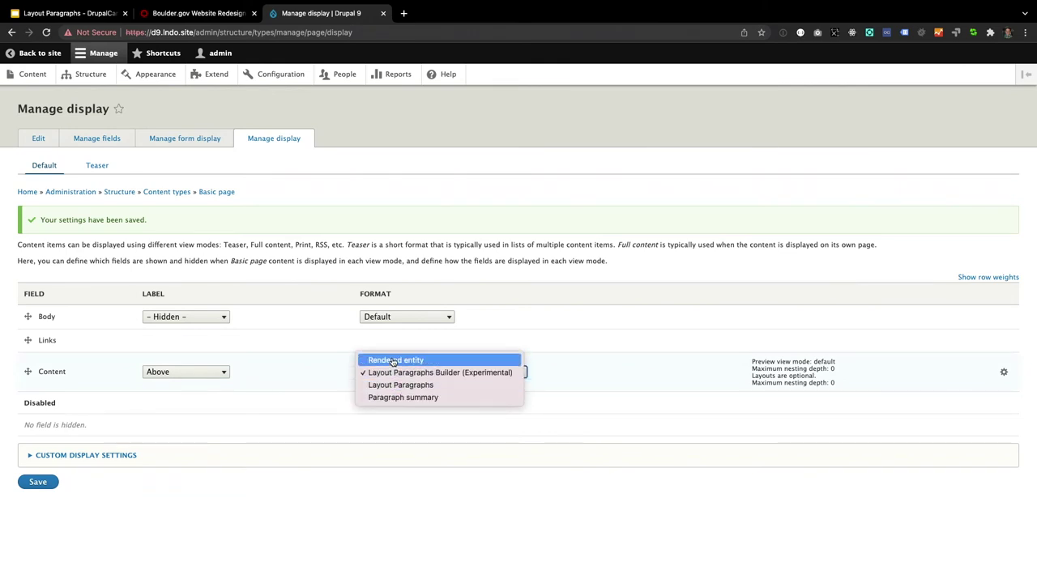
left_click(395, 360)
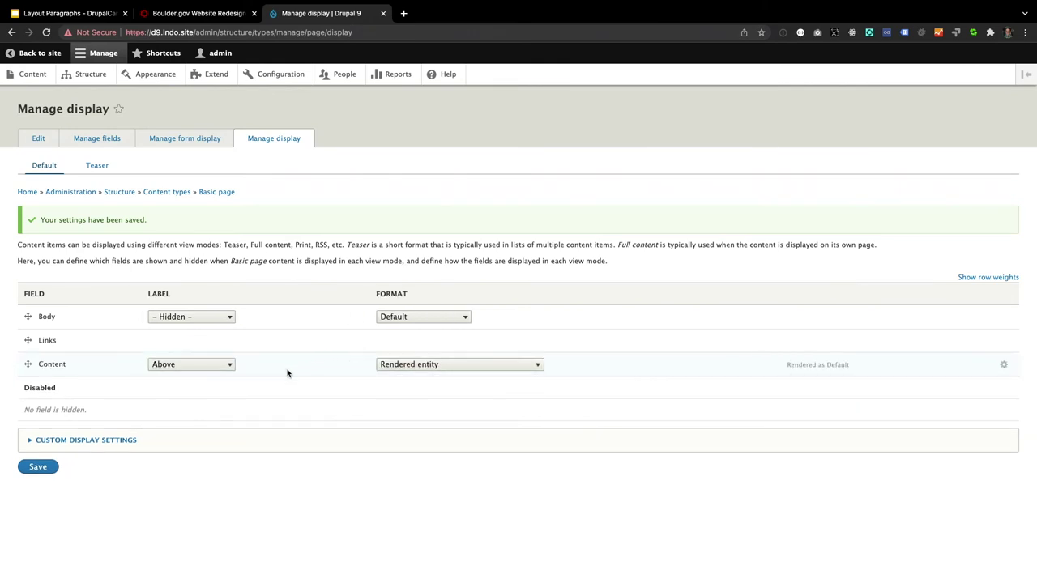
left_click(37, 469)
left_click(409, 366)
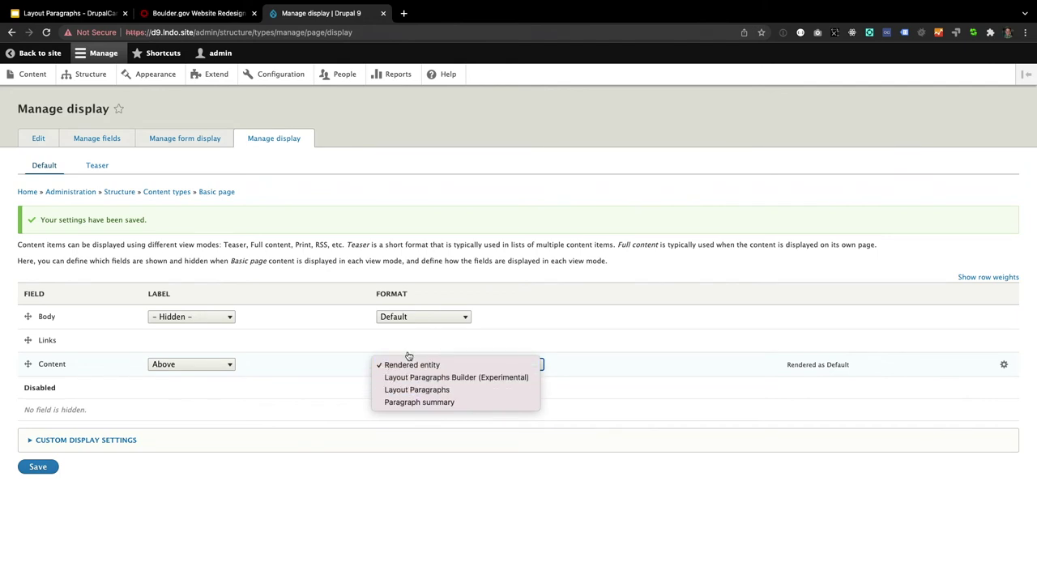
left_click(381, 419)
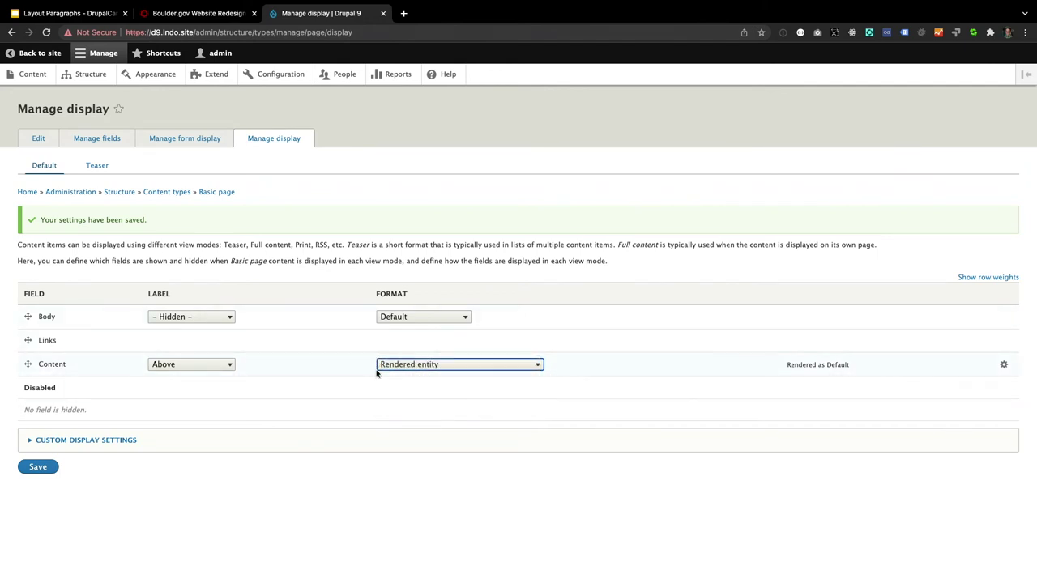
left_click(22, 470)
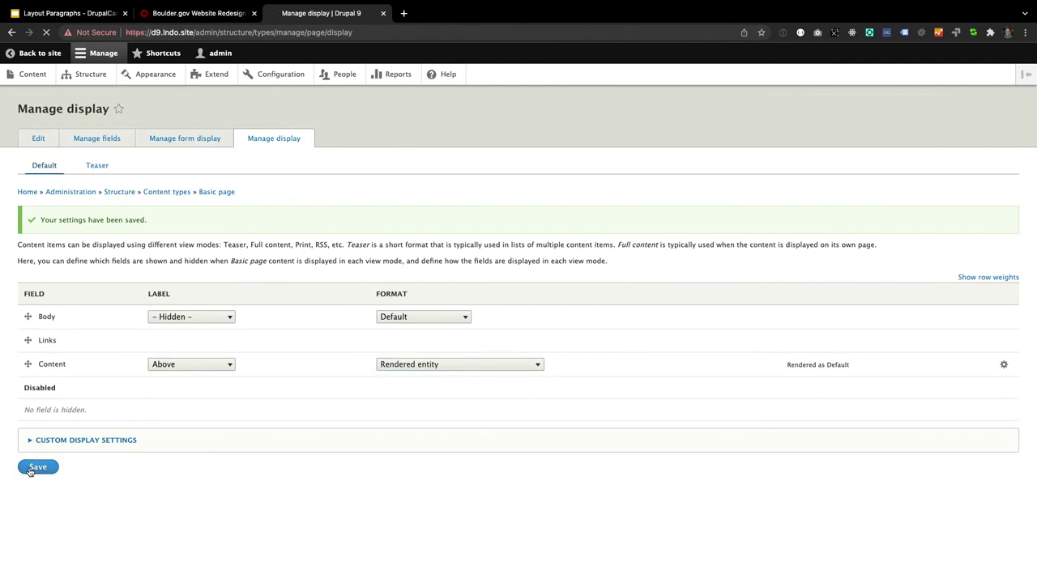
- Open Test page from the content list and examine how its Content field renders on the front end
left_click(32, 74)
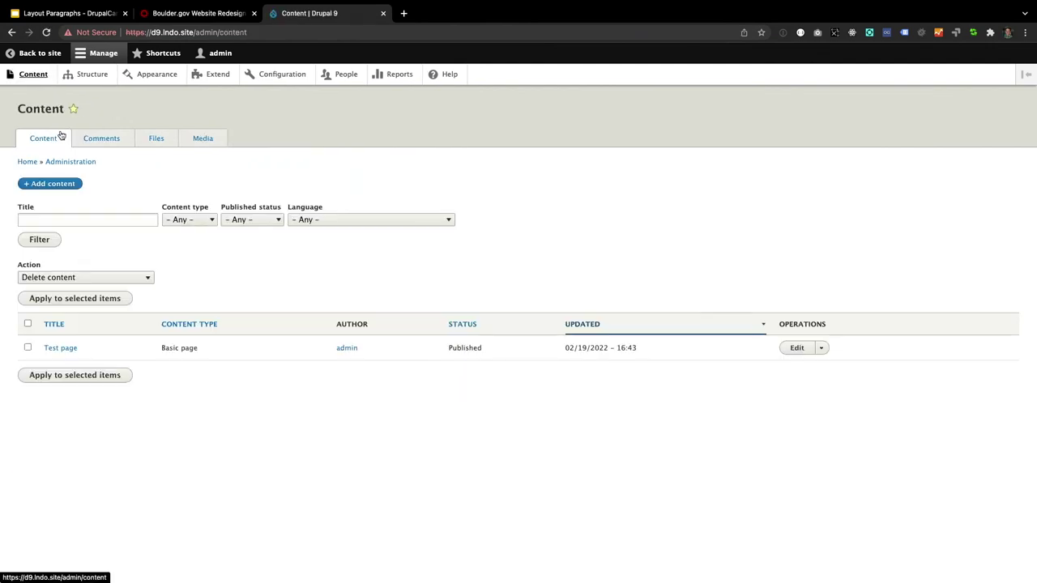
left_click(63, 348)
scroll(229, 373, "down", 3)
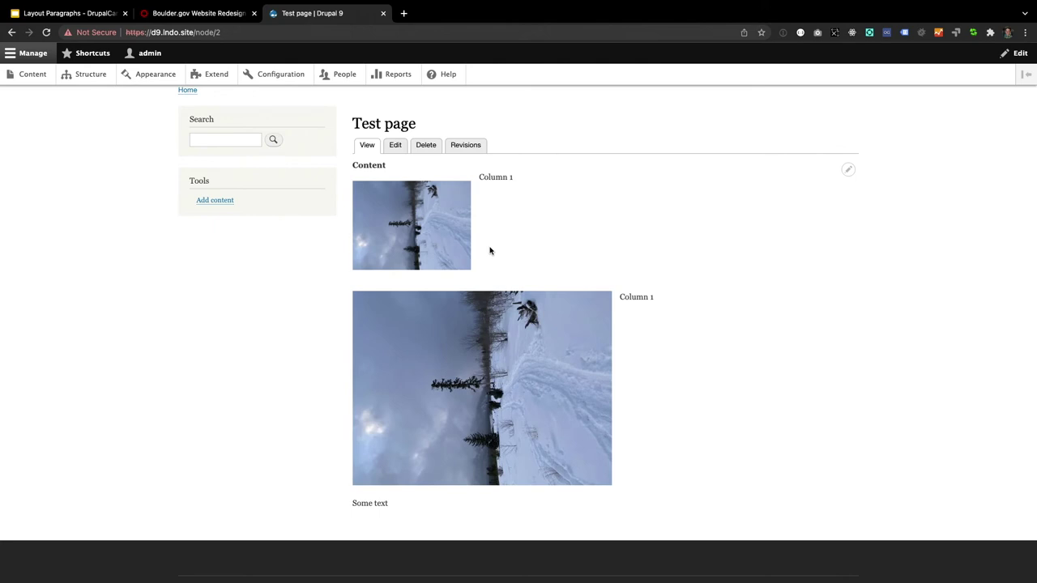
scroll(524, 248, "up", 1)
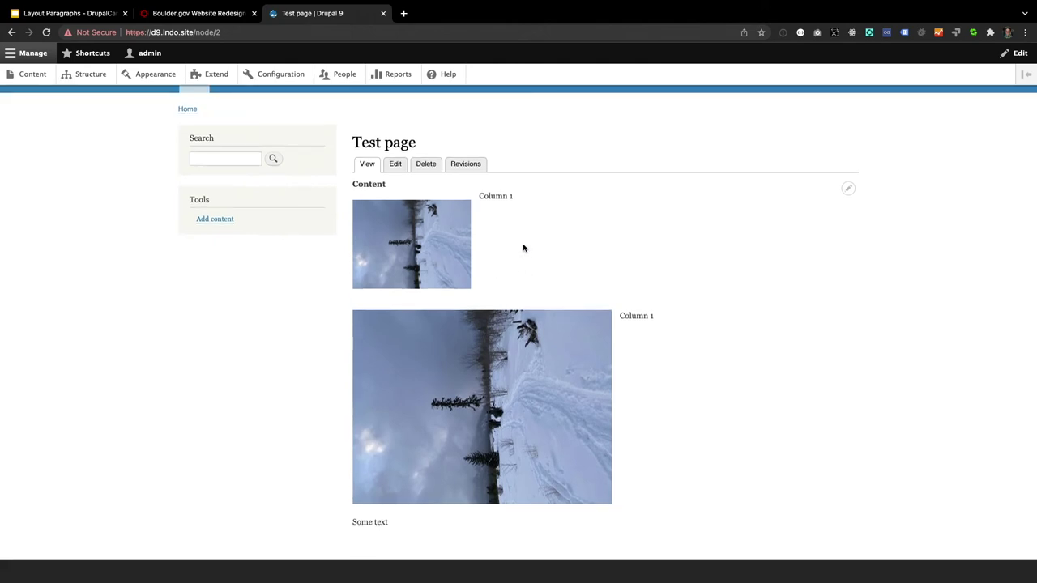
scroll(523, 247, "up", 2)
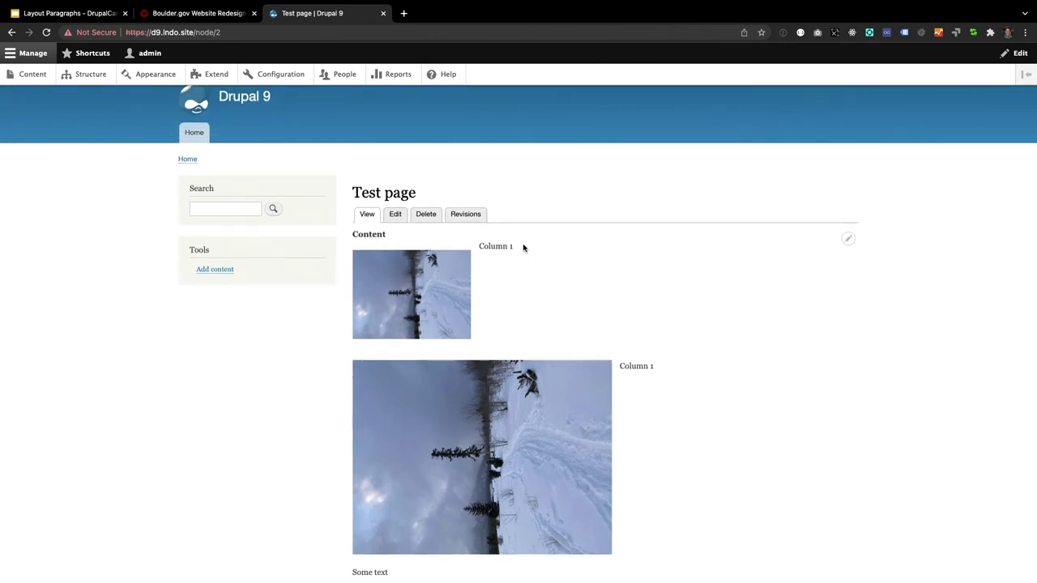
scroll(524, 248, "up", 2)
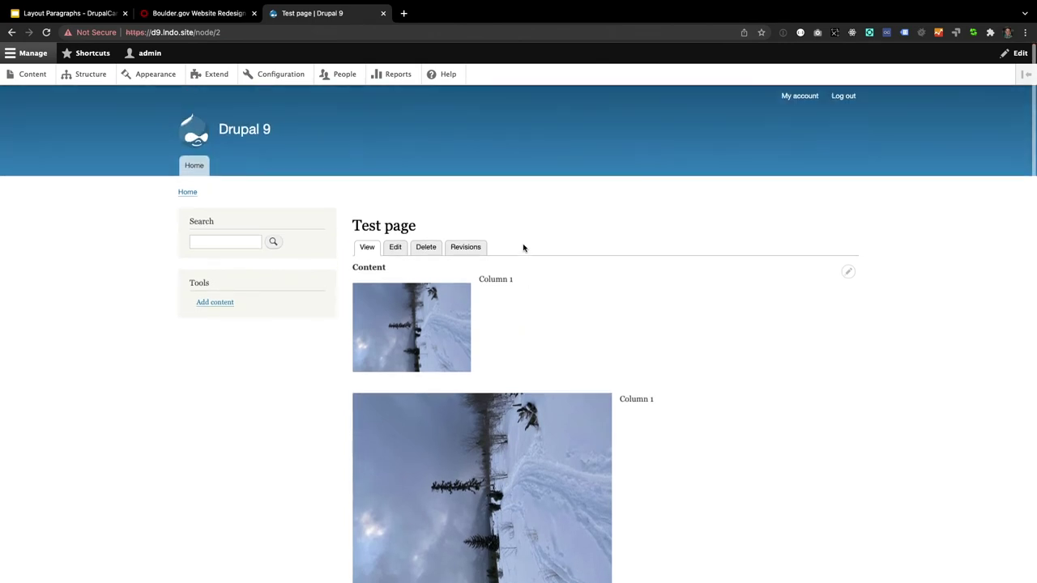
- In the Basic page form display, set the Content field's widget to Paragraphs Classic and save
left_click(81, 74)
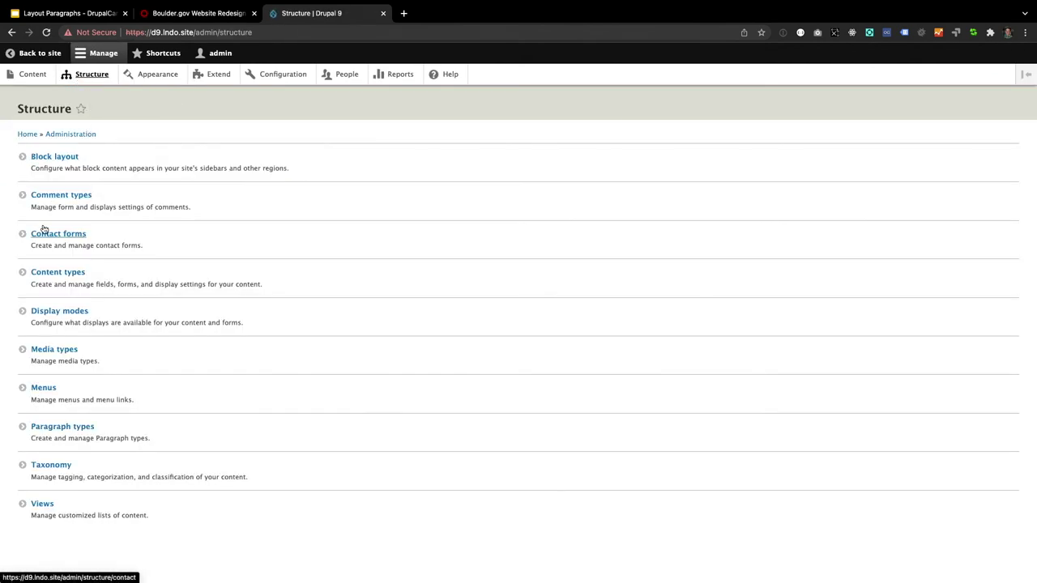
left_click(44, 273)
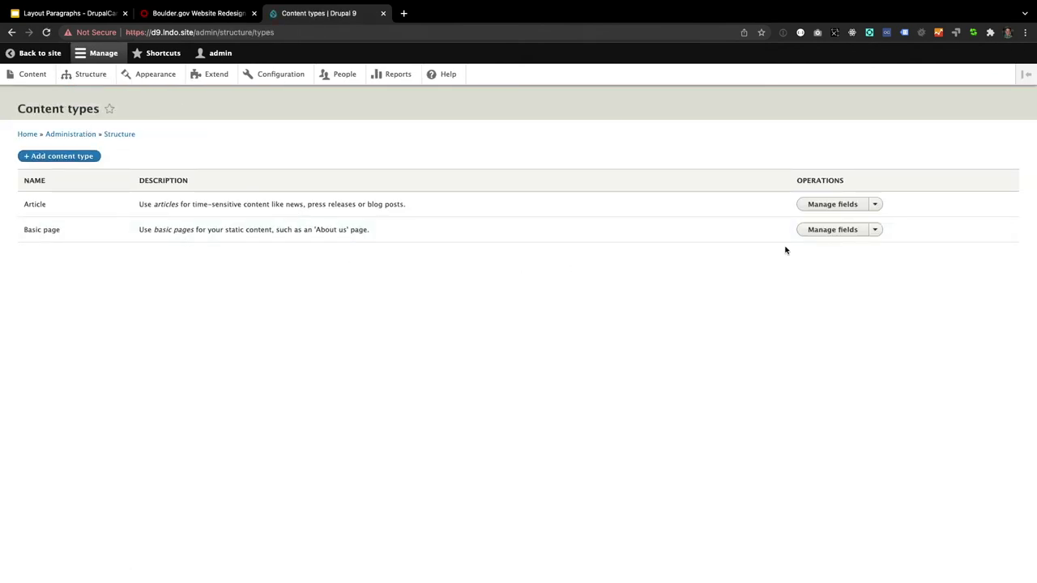
left_click(875, 232)
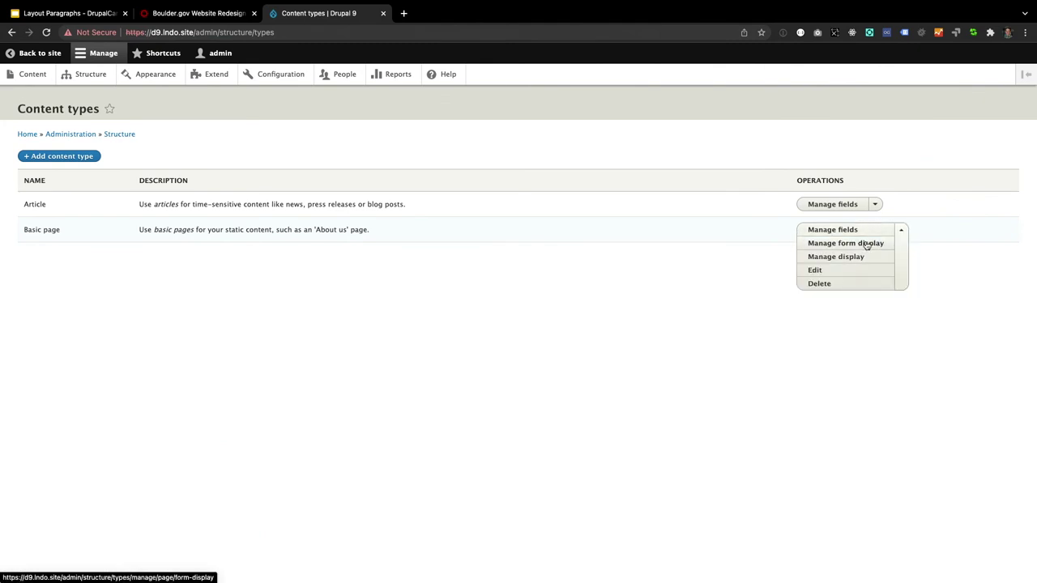
left_click(864, 246)
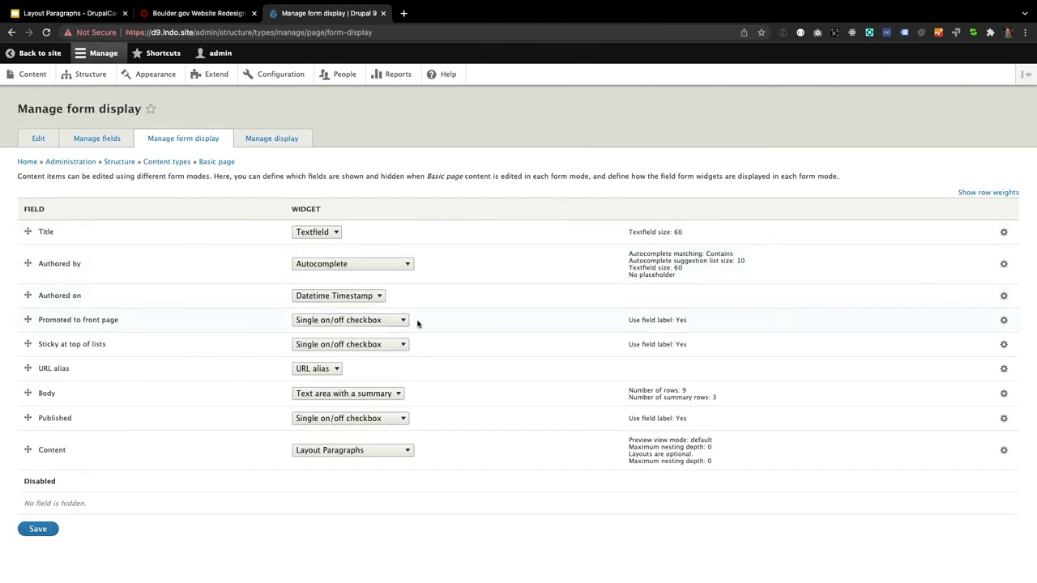
left_click(322, 454)
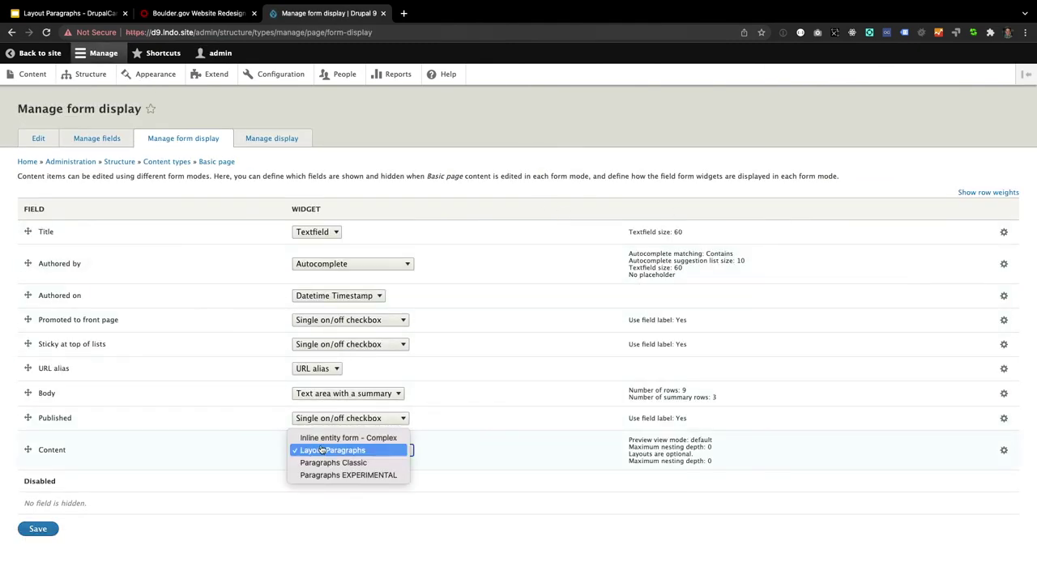
left_click(323, 464)
left_click(41, 536)
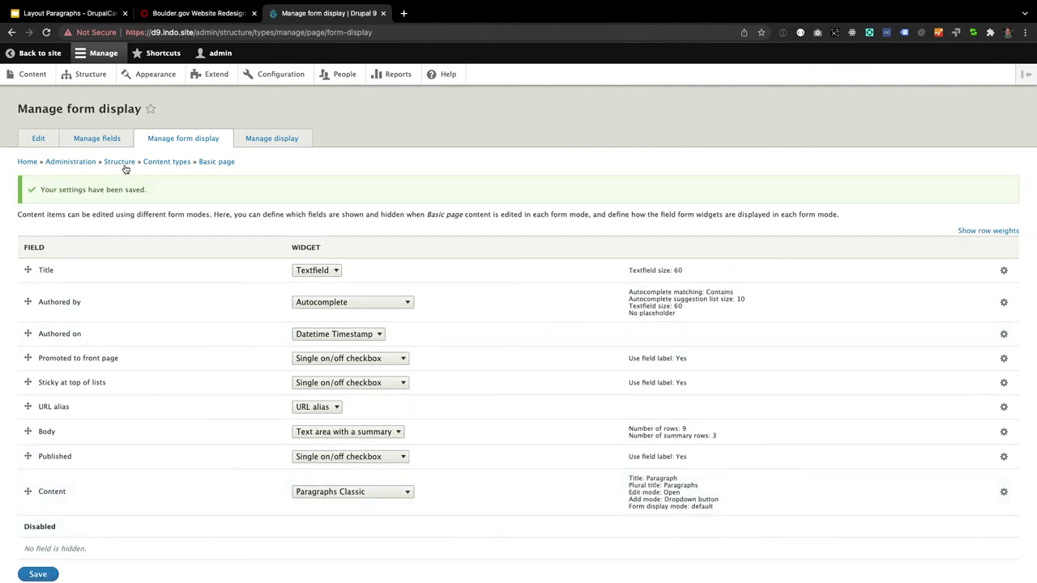
- Open the edit form of Test page from the content list and examine the paragraphs in its Content field
left_click(27, 162)
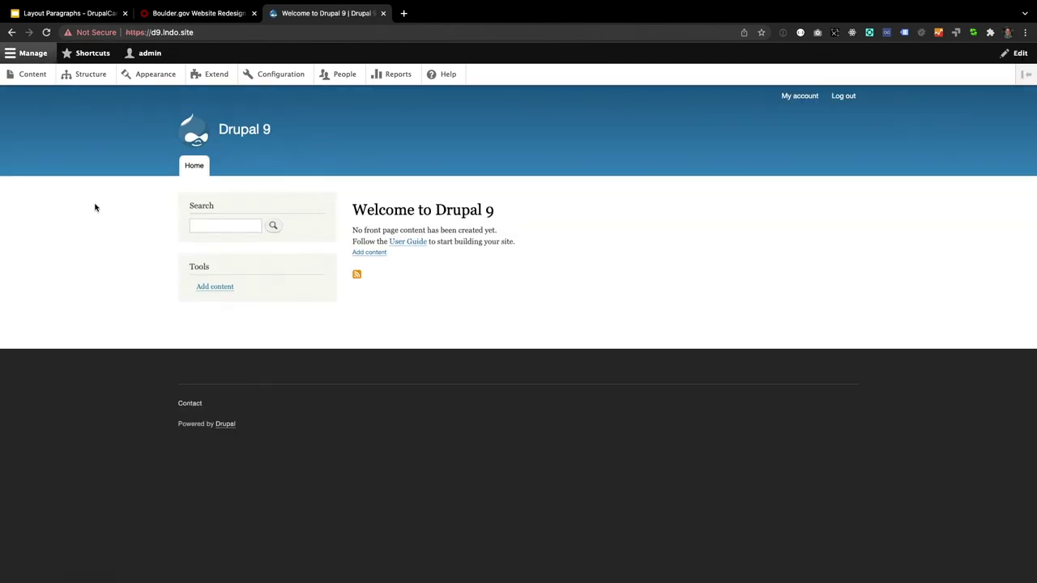
left_click(33, 79)
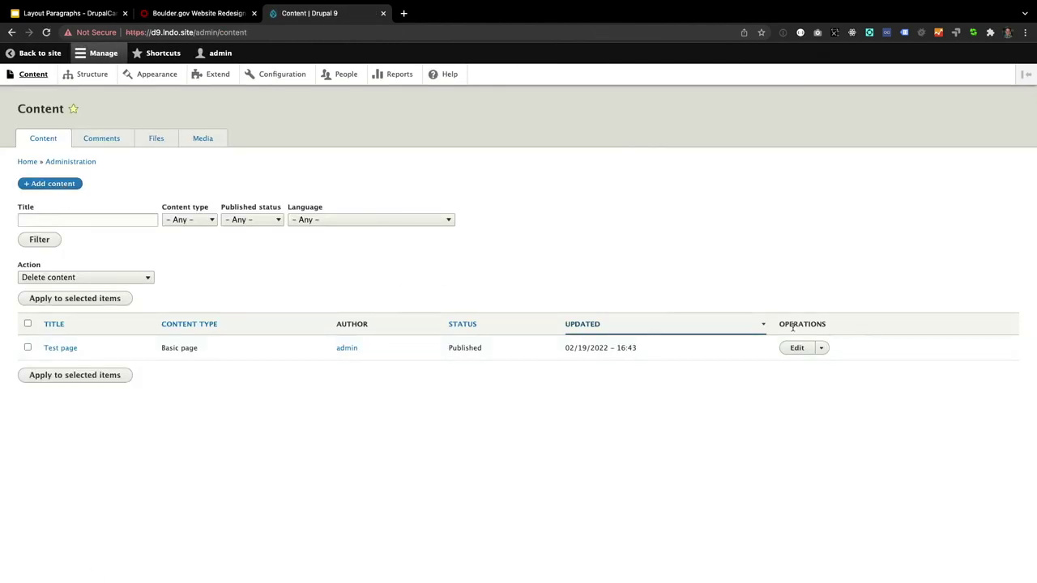
left_click(791, 348)
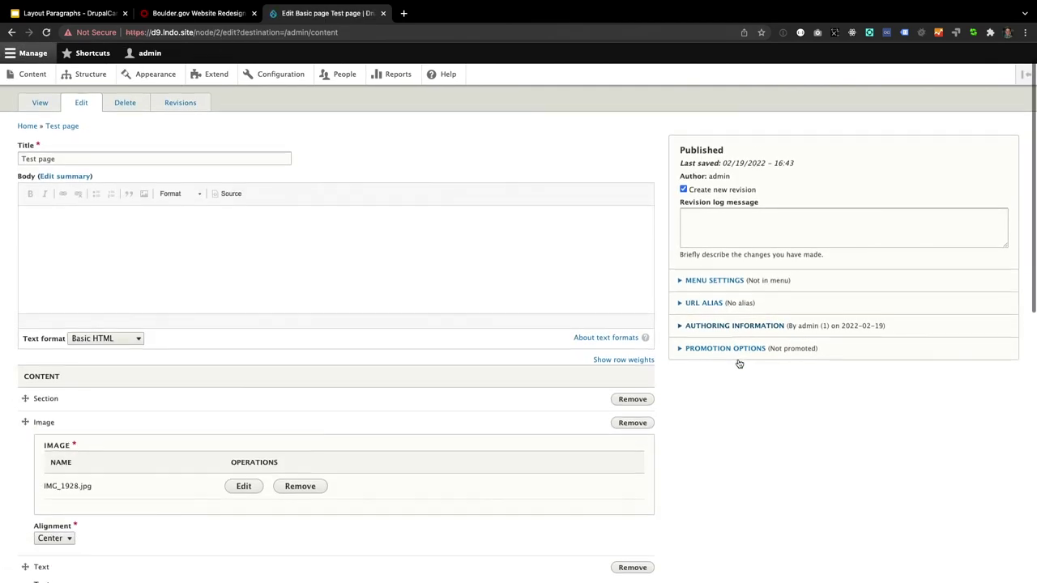
scroll(738, 364, "down", 8)
scroll(738, 364, "down", 5)
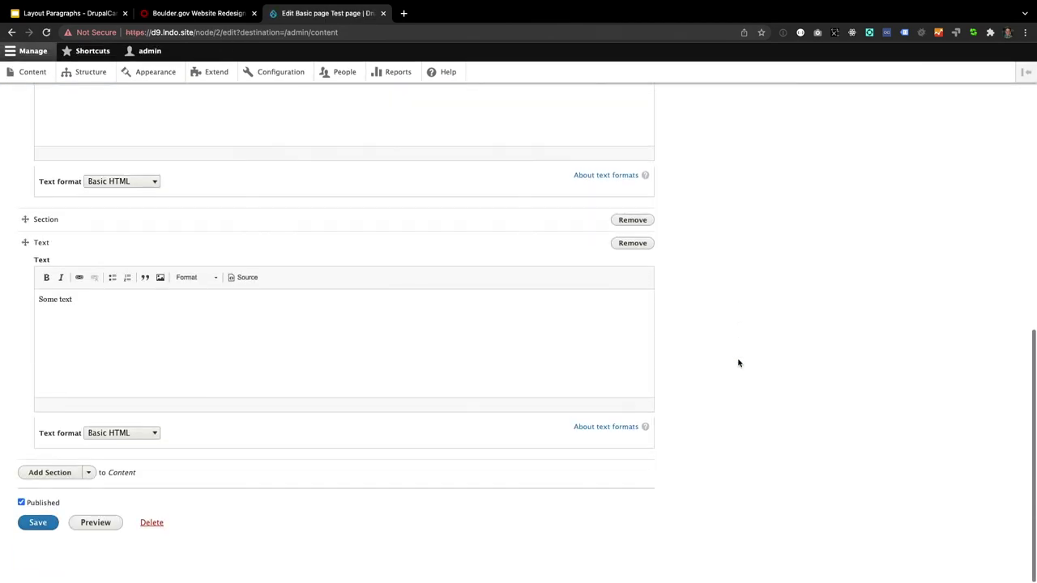
scroll(737, 364, "up", 7)
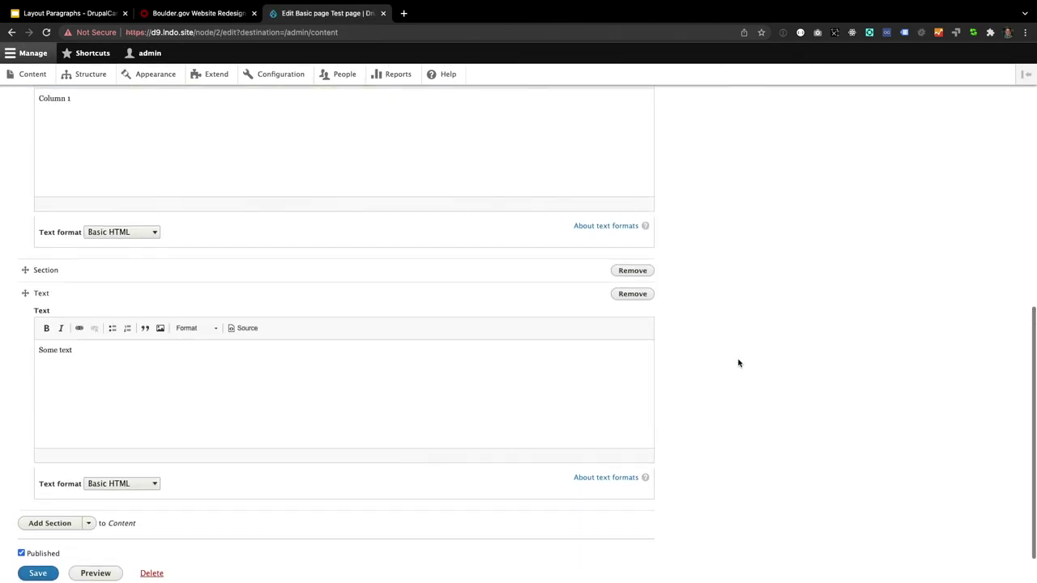
scroll(738, 364, "up", 1)
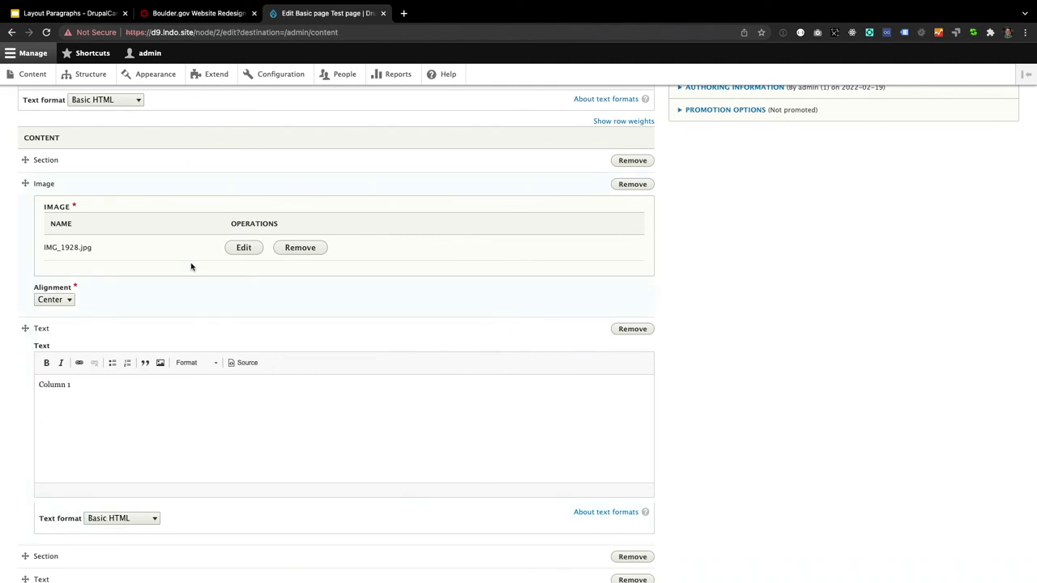
- Switch to the Layout Paragraphs - DrupalCamp Florida presentation in Google Slides and show the Mercury Editor slide
left_click(48, 21)
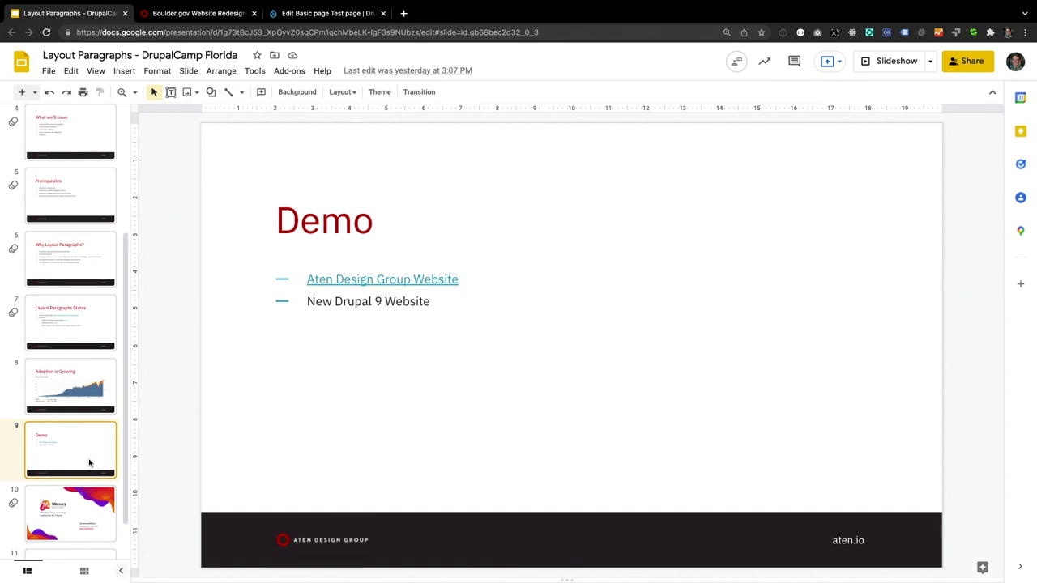
left_click(65, 503)
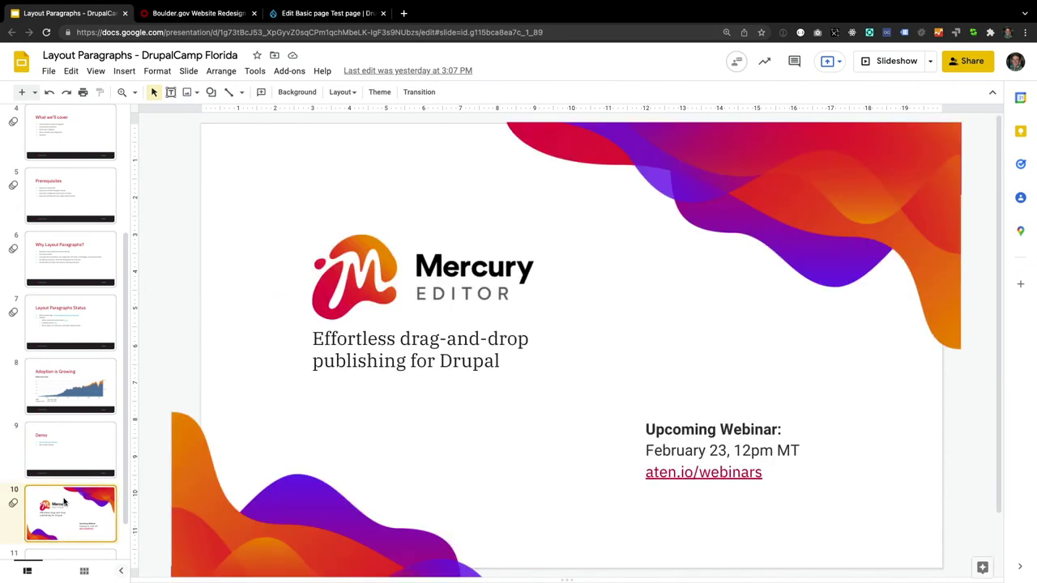